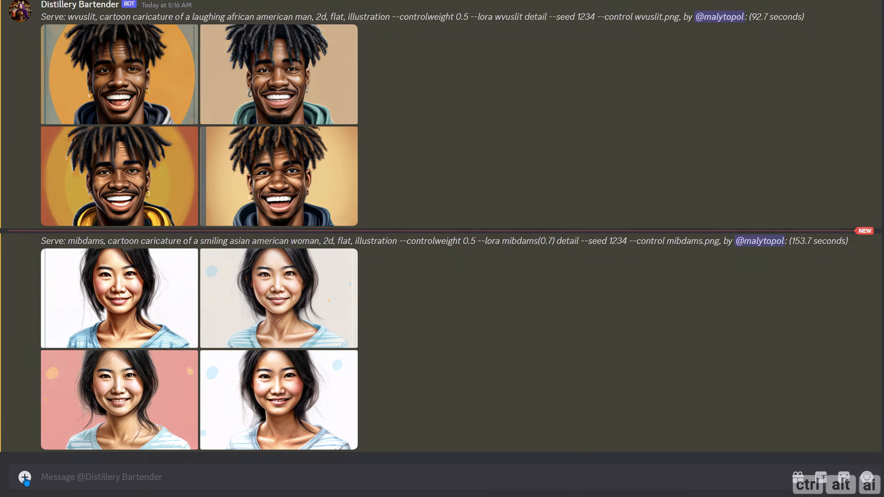
Step: Upload the portrait Male_4.png from the Distillery folder and send it to the Distillery Bartender chat
{"action": "left_click", "coordinate": [25, 478]}
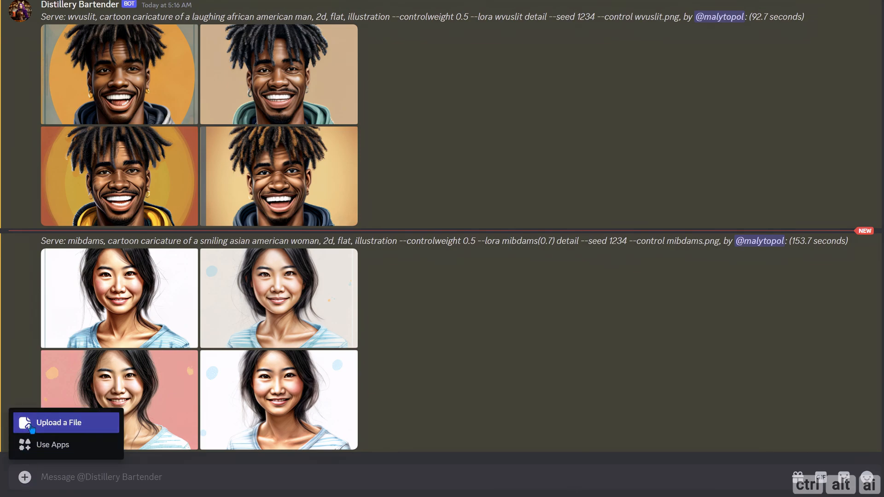
{"action": "left_click", "coordinate": [51, 422]}
{"action": "left_click", "coordinate": [182, 98]}
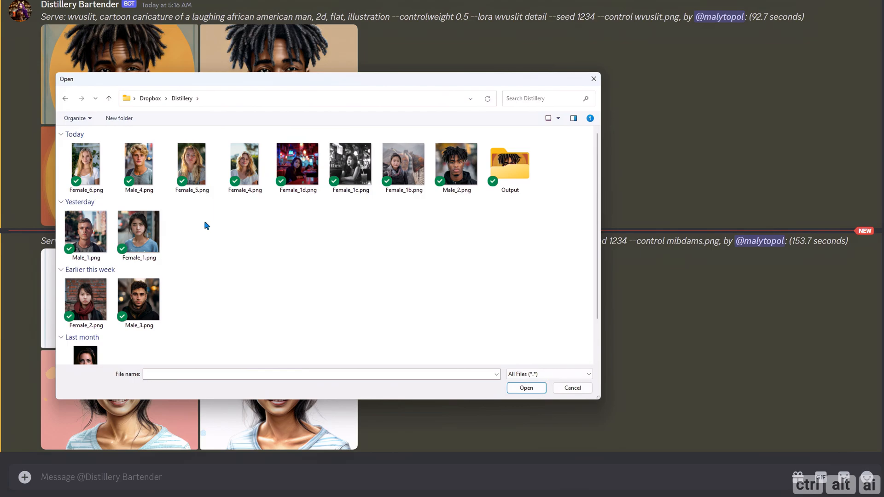
{"action": "double_click", "coordinate": [138, 166]}
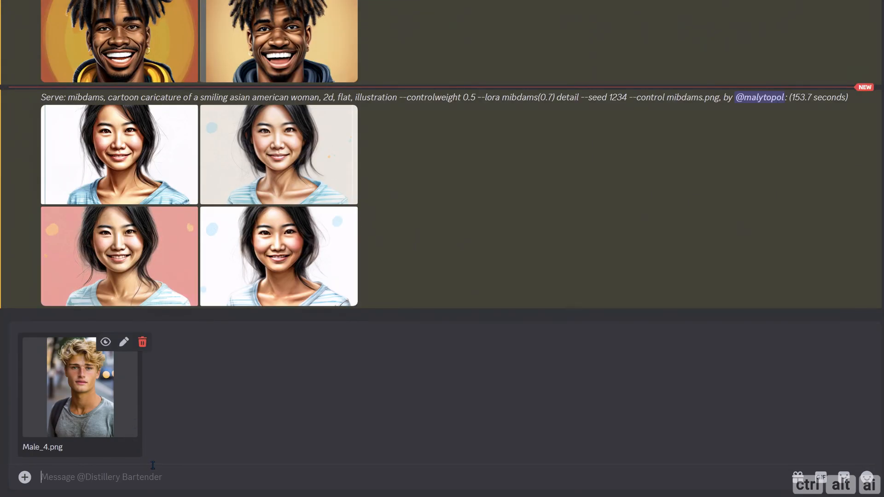
{"action": "key", "text": "Return"}
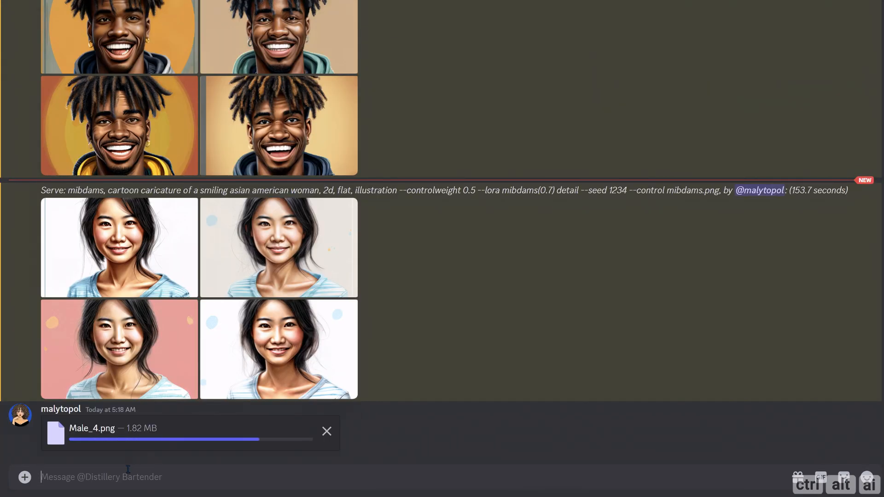
Step: Run the /distill command on the image URL of the uploaded Male_4.png and highlight the bot's distillation result
{"action": "type", "text": "/distill"}
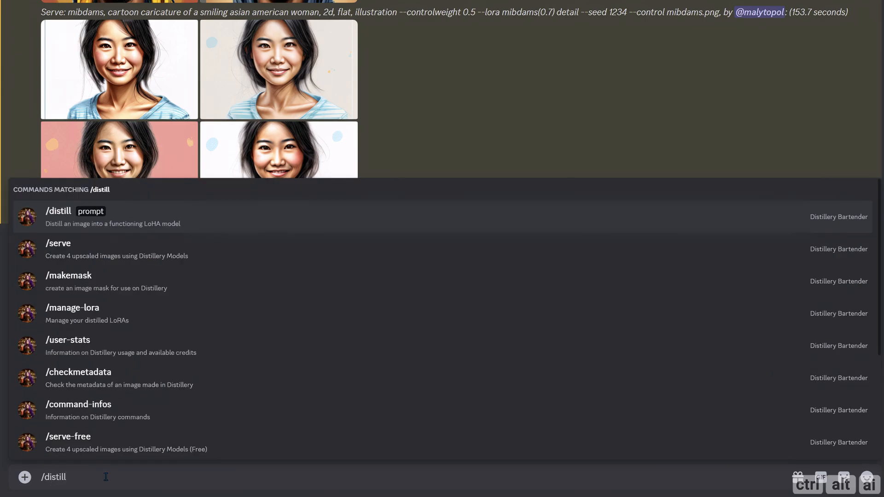
{"action": "key", "text": "Return"}
{"action": "left_click_drag", "start_coordinate": [110, 396], "coordinate": [116, 474]}
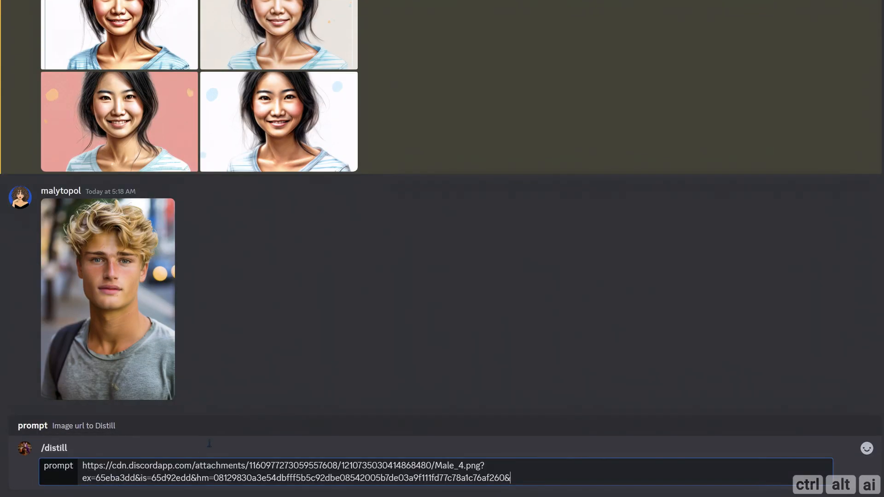
{"action": "key", "text": "Return"}
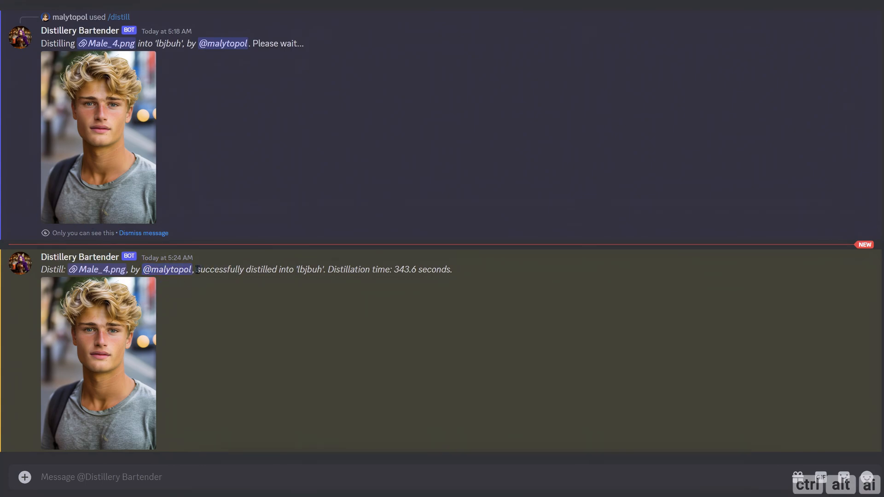
{"action": "left_click_drag", "start_coordinate": [197, 270], "coordinate": [454, 272]}
{"action": "left_click", "coordinate": [454, 272]}
Step: Upload the portrait Female_5.png from the Distillery folder and send it to the chat
{"action": "left_click", "coordinate": [25, 476]}
{"action": "left_click", "coordinate": [49, 423]}
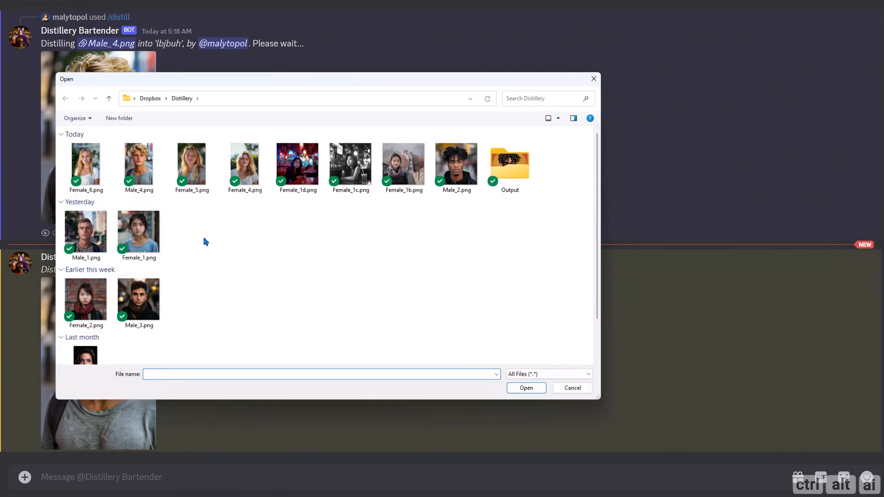
{"action": "left_click", "coordinate": [197, 181]}
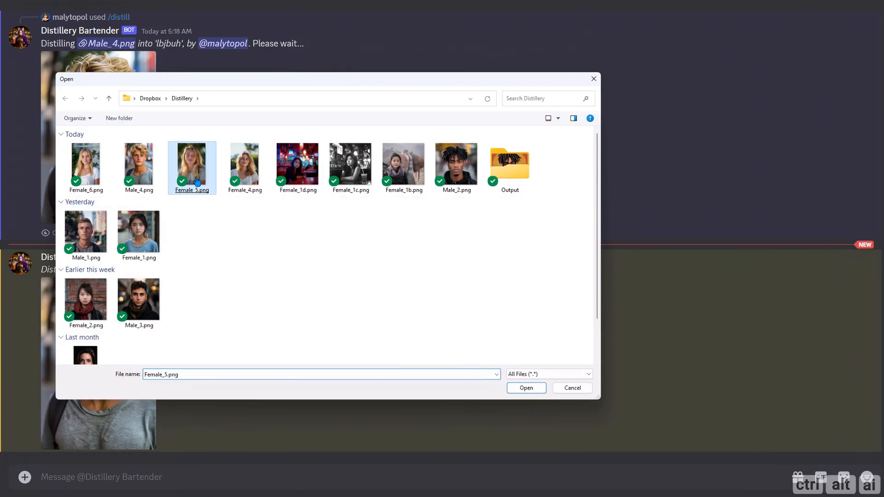
{"action": "double_click", "coordinate": [197, 181]}
{"action": "key", "text": "Return"}
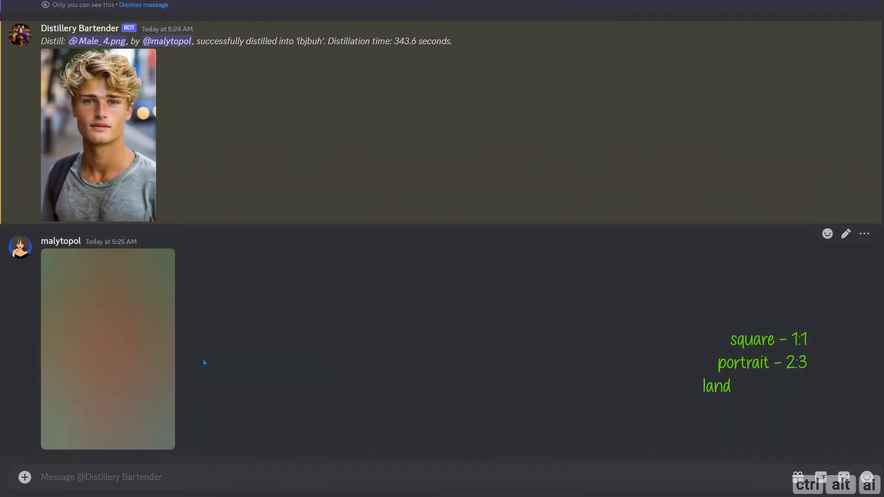
Step: Run the /distill command on the image URL of the uploaded Female_5.png and highlight the bot's distillation result
{"action": "left_click", "coordinate": [65, 479]}
{"action": "type", "text": "/dis"}
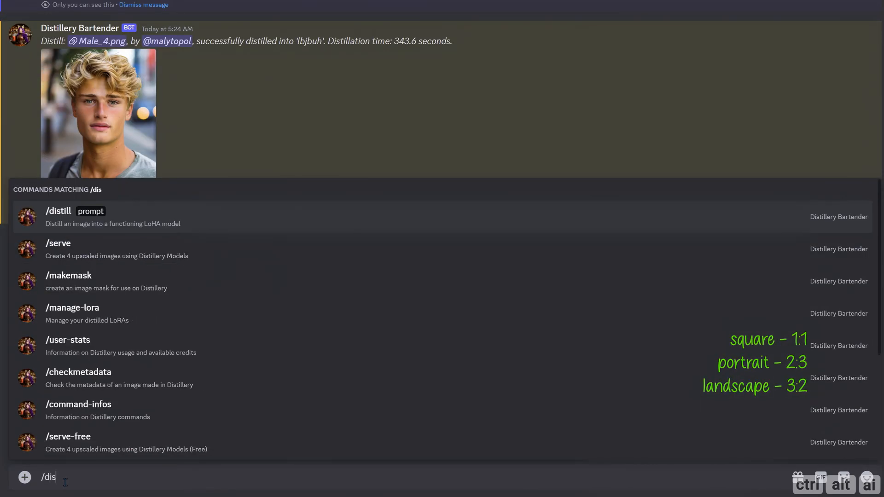
{"action": "key", "text": "Return"}
{"action": "key", "text": "ctrl+v"}
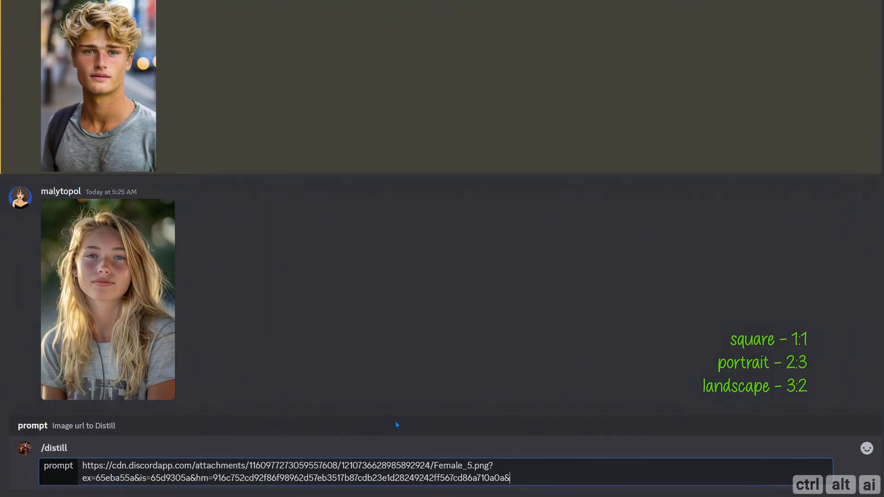
{"action": "key", "text": "Return"}
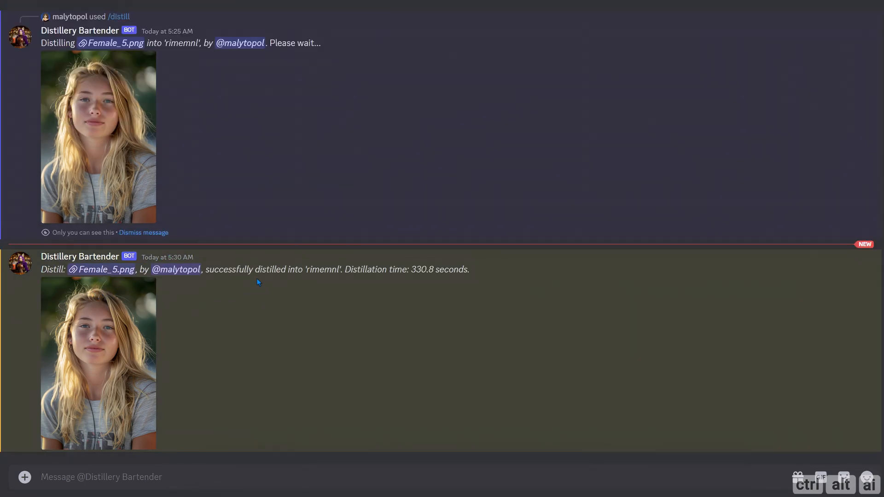
{"action": "left_click_drag", "start_coordinate": [205, 270], "coordinate": [476, 269]}
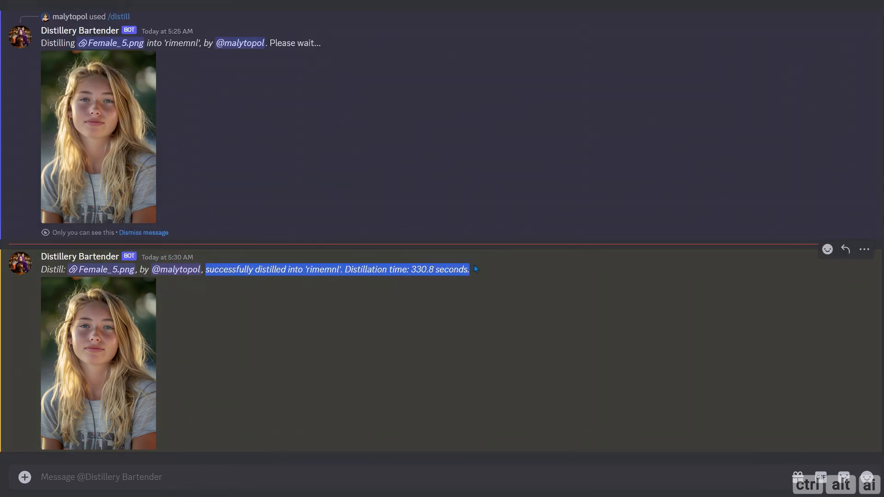
{"action": "left_click", "coordinate": [470, 271]}
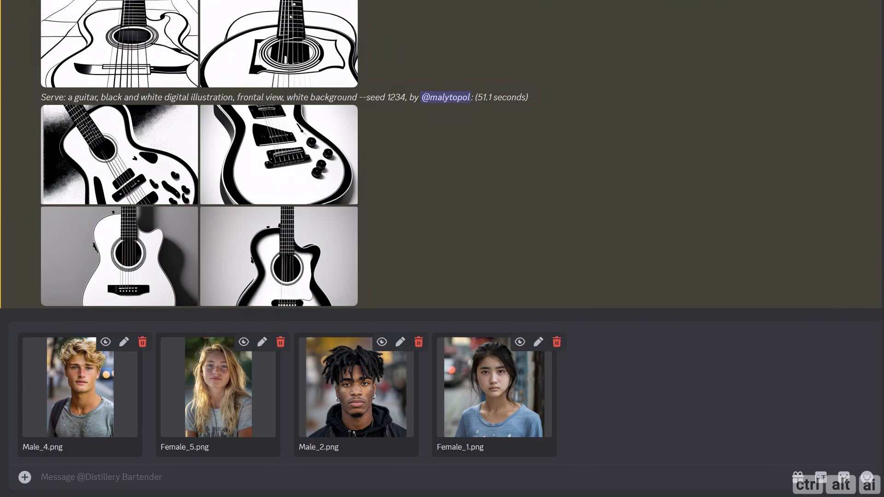
Step: Remove the four attached portraits Male_4.png, Female_5.png, Male_2.png and Female_1.png from the unsent message
{"action": "left_click", "coordinate": [142, 342]}
{"action": "left_click", "coordinate": [142, 342]}
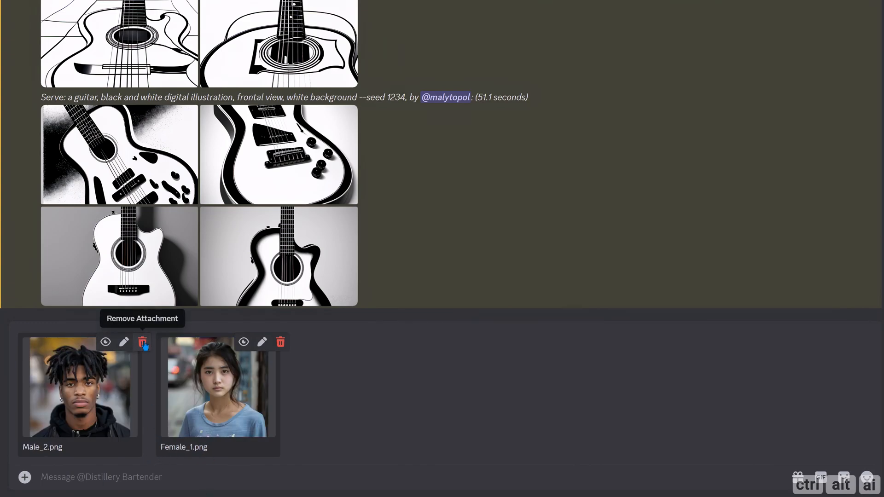
{"action": "left_click", "coordinate": [143, 342]}
{"action": "left_click", "coordinate": [142, 342]}
Step: Run /manage-lora for the LoRA mibdams and highlight its training parameters in the reply
{"action": "type", "text": "/manag"}
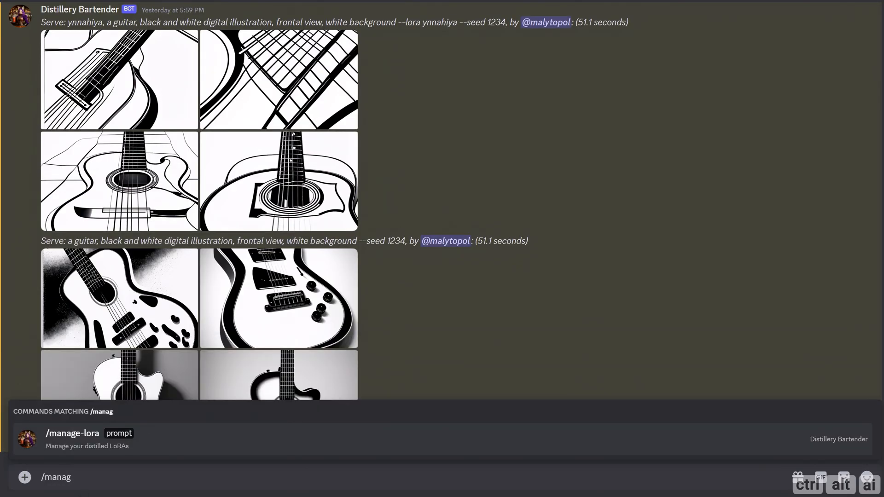
{"action": "key", "text": "Tab"}
{"action": "type", "text": "mibdams"}
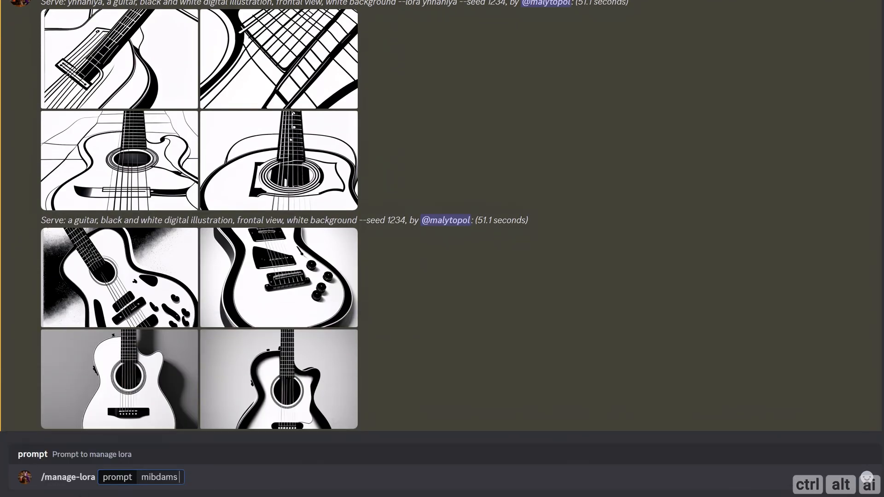
{"action": "key", "text": "BackSpace"}
{"action": "key", "text": "Return"}
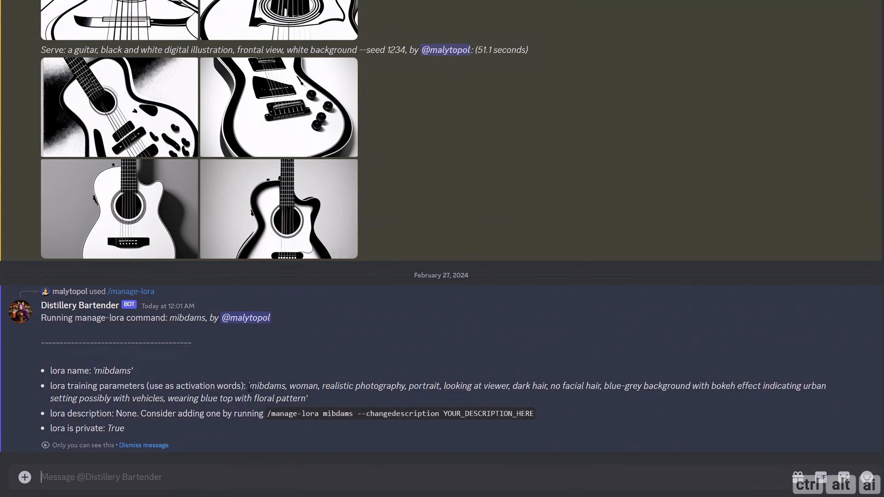
{"action": "left_click_drag", "start_coordinate": [248, 386], "coordinate": [315, 399]}
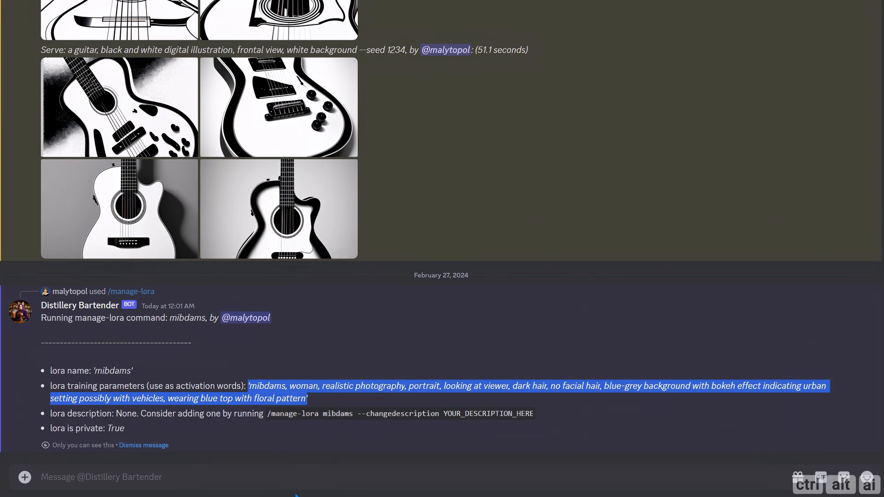
{"action": "left_click", "coordinate": [201, 435]}
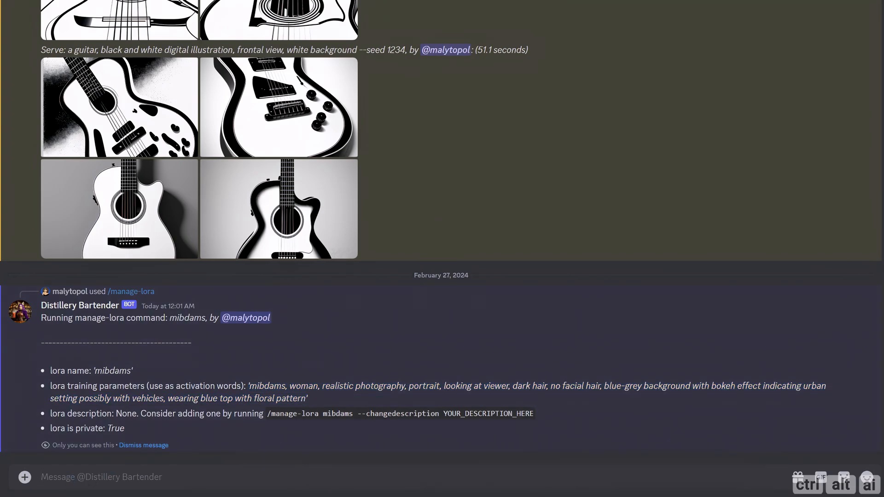
Step: Paste the prompt template, replacing {lora name} with mibdams and {prompt} with "cartoon caricature of asian american woman, 2d, flat, illustration"
{"action": "type", "text": "{lora name}, {prompt}, {--lora(0.7/1.2)} {--seed} {--control lora.png} {--controlweight 0.2/0.5}"}
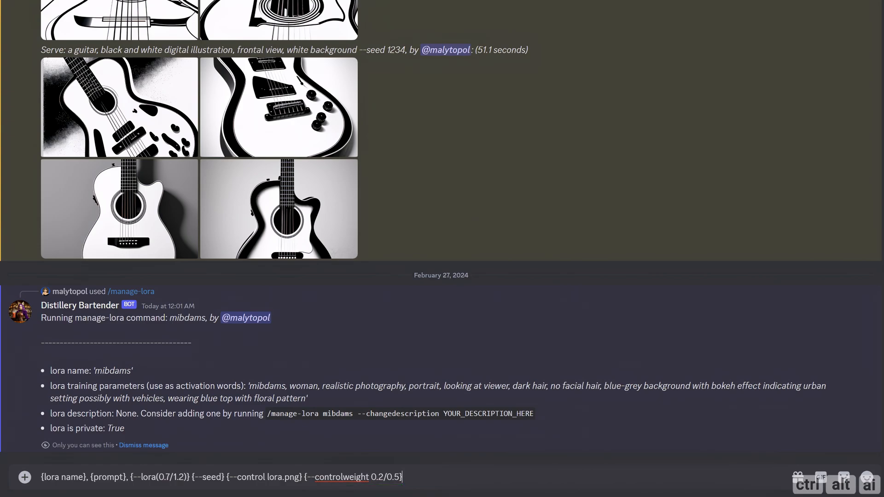
{"action": "double_click", "coordinate": [267, 385]}
{"action": "key", "text": "ctrl+c"}
{"action": "left_click_drag", "start_coordinate": [87, 477], "coordinate": [41, 476]}
{"action": "key", "text": "ctrl+v"}
{"action": "left_click_drag", "start_coordinate": [117, 477], "coordinate": [81, 477]}
{"action": "type", "text": "cartoon caricature of asian american woman, 2d, flat, illustration"}
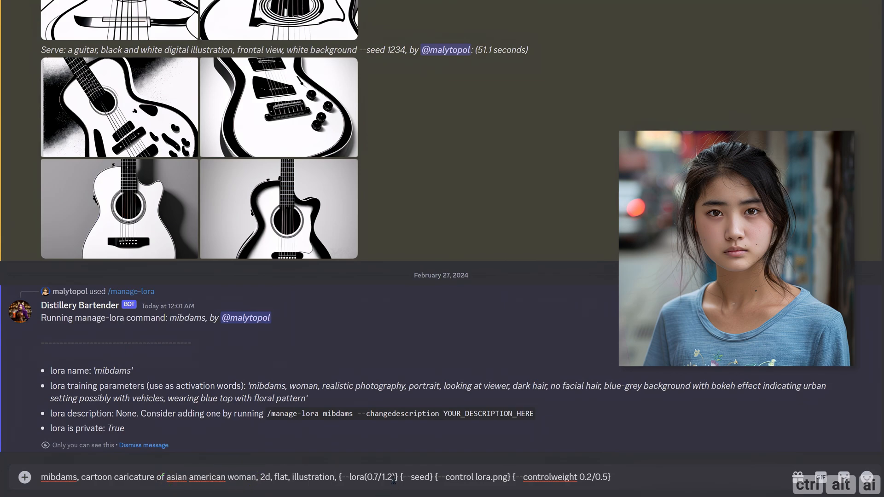
Step: Replace the template's LoRA placeholder with "--lora mibdams(0.7) detail"
{"action": "left_click_drag", "start_coordinate": [399, 478], "coordinate": [342, 478]}
{"action": "key", "text": "BackSpace"}
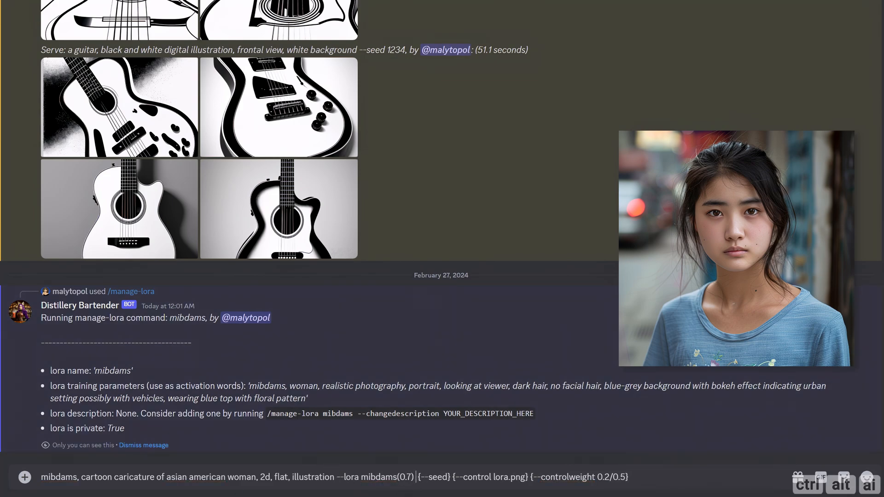
{"action": "type", "text": "detail"}
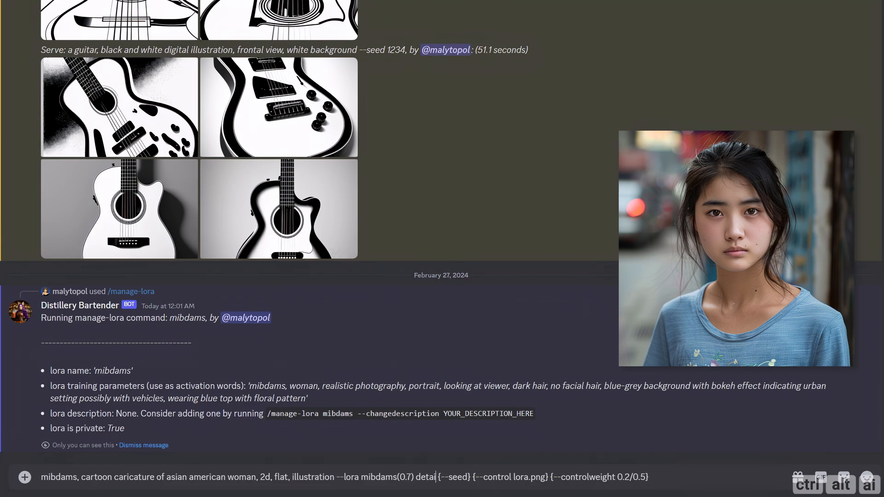
Step: Strip the braces around the --seed parameter and set the seed to 1234
{"action": "key", "text": "Delete"}
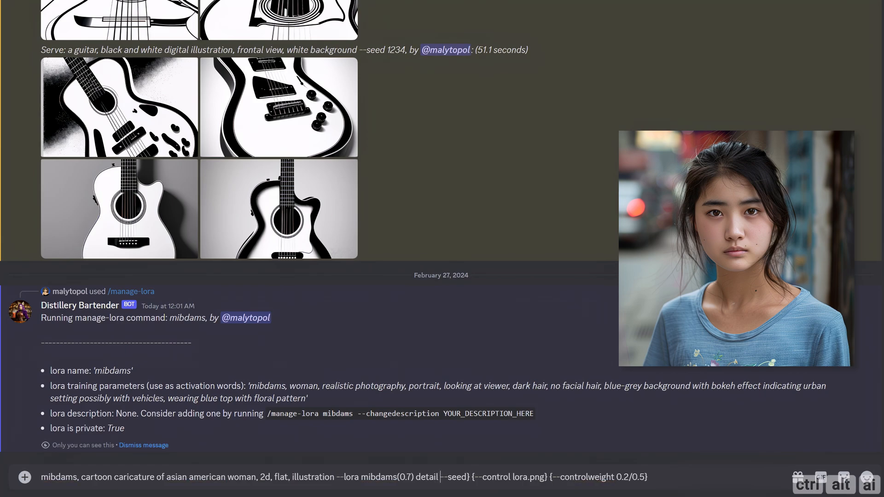
{"action": "key", "text": "Right"}
{"action": "key", "text": "Right"}
{"action": "key", "text": "Right"}
{"action": "key", "text": "Delete"}
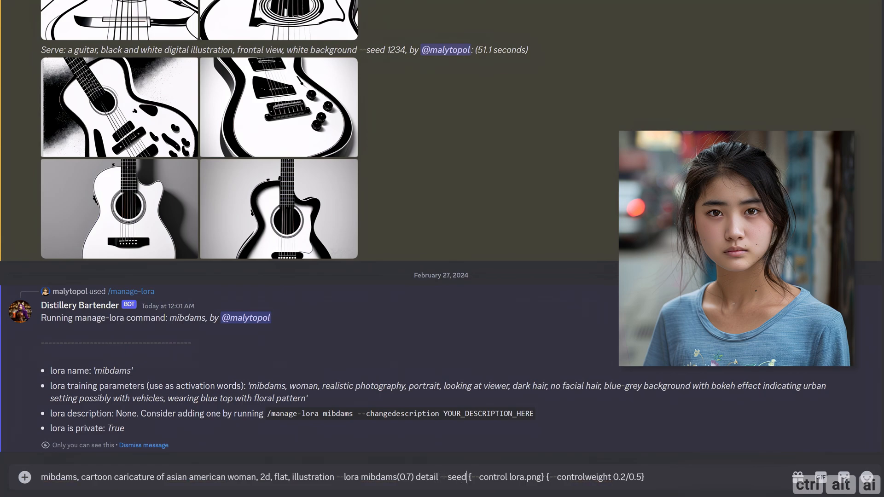
{"action": "type", "text": "1234"}
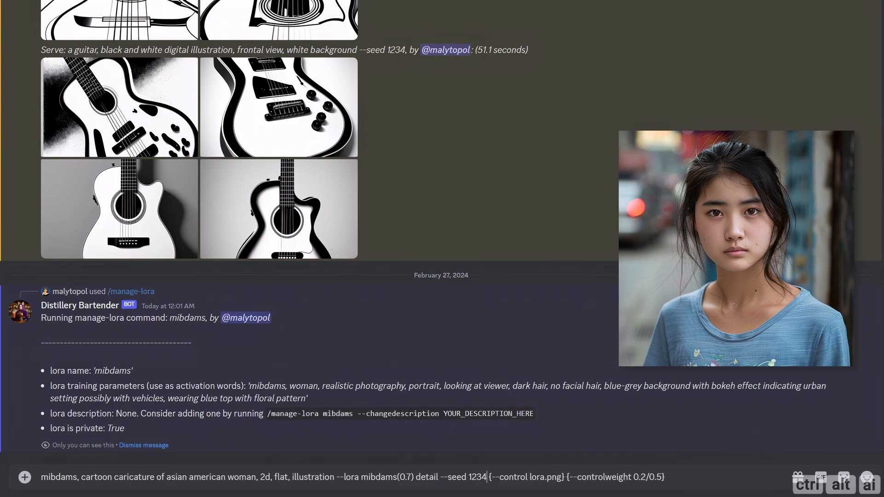
Step: Remove the opening brace before --control and set the control image to mibdams.png
{"action": "key", "text": "Delete"}
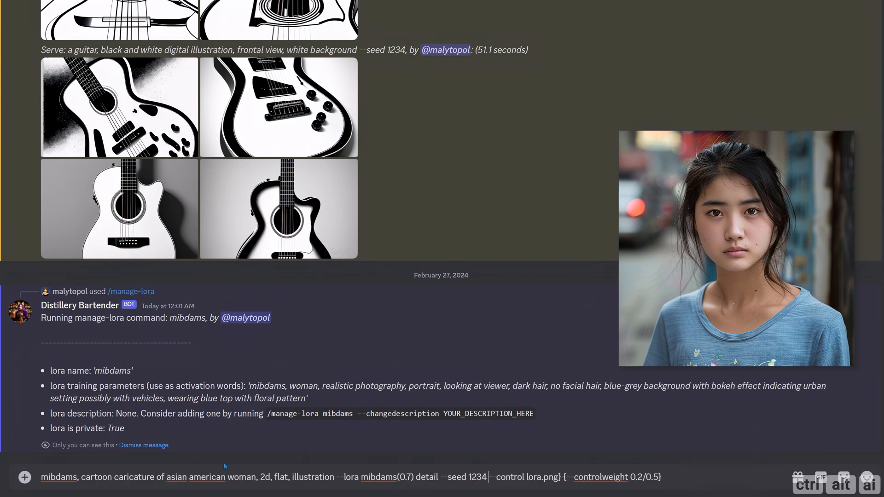
{"action": "double_click", "coordinate": [64, 479]}
{"action": "key", "text": "ctrl+c"}
{"action": "double_click", "coordinate": [533, 478]}
{"action": "key", "text": "ctrl+v"}
Step: Strip the braces around the --controlweight parameter and set its value to 0.5
{"action": "key", "text": "Right"}
{"action": "key", "text": "Right"}
{"action": "key", "text": "Right"}
{"action": "key", "text": "Right"}
{"action": "key", "text": "Right"}
{"action": "key", "text": "Right"}
{"action": "key", "text": "Delete"}
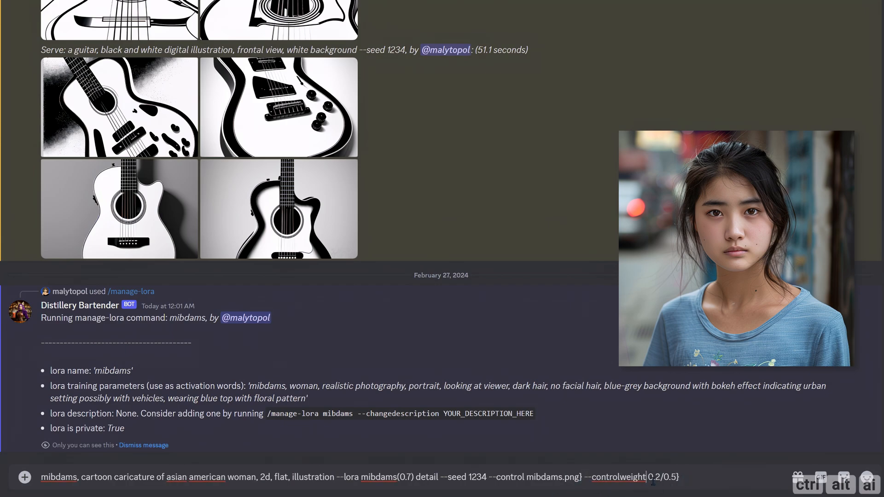
{"action": "key", "text": "Delete"}
{"action": "key", "text": "Delete"}
{"action": "key", "text": "Delete"}
{"action": "key", "text": "Delete"}
{"action": "left_click", "coordinate": [670, 476]}
{"action": "key", "text": "BackSpace"}
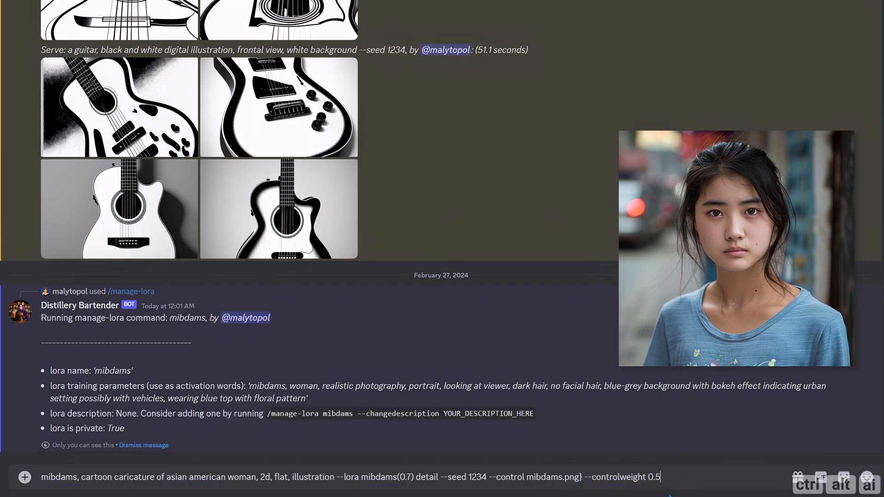
Step: Delete the leftover closing brace after mibdams.png in the prompt
{"action": "left_click", "coordinate": [581, 480]}
{"action": "key", "text": "Left"}
{"action": "key", "text": "Left"}
{"action": "key", "text": "Left"}
{"action": "key", "text": "Left"}
{"action": "key", "text": "Left"}
{"action": "key", "text": "Left"}
{"action": "key", "text": "Left"}
{"action": "key", "text": "Left"}
{"action": "key", "text": "Left"}
{"action": "key", "text": "Left"}
{"action": "key", "text": "Left"}
{"action": "left_click", "coordinate": [579, 479]}
{"action": "key", "text": "Delete"}
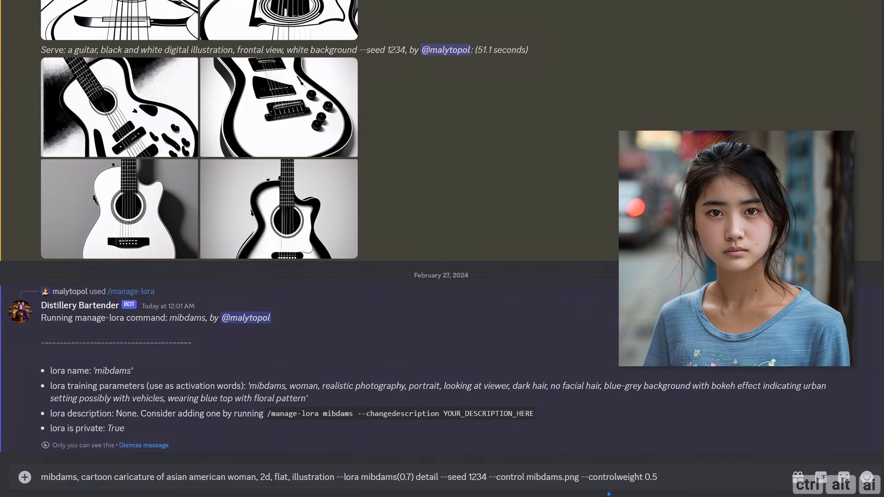
Step: Move the finished mibdams caricature prompt out of the plain message and submit it as the prompt of the /serve command
{"action": "left_click_drag", "start_coordinate": [657, 476], "coordinate": [41, 483]}
{"action": "key", "text": "ctrl+c"}
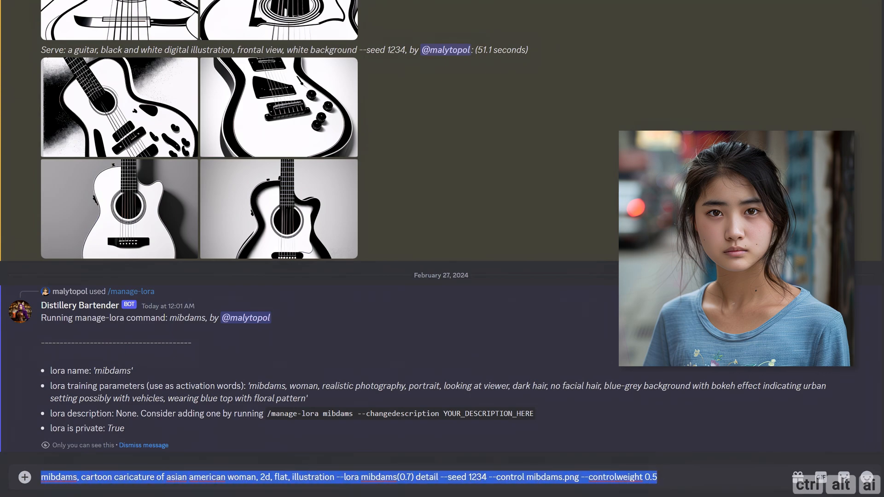
{"action": "key", "text": "BackSpace"}
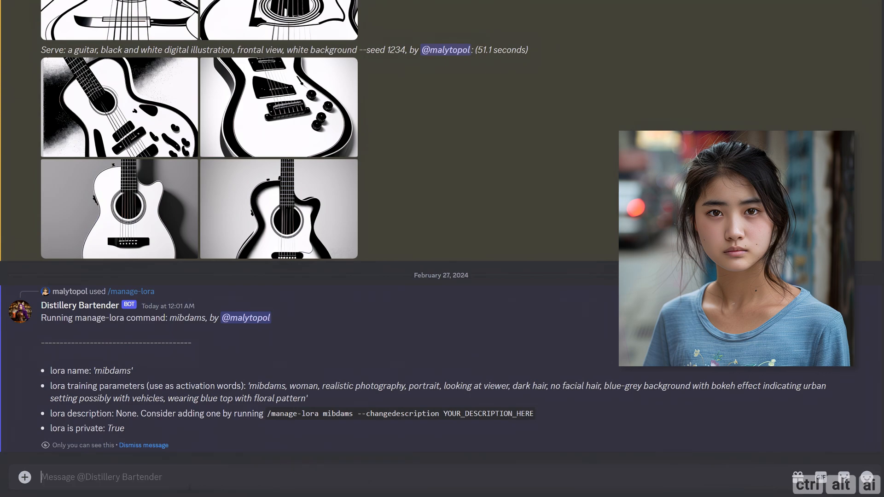
{"action": "type", "text": "/"}
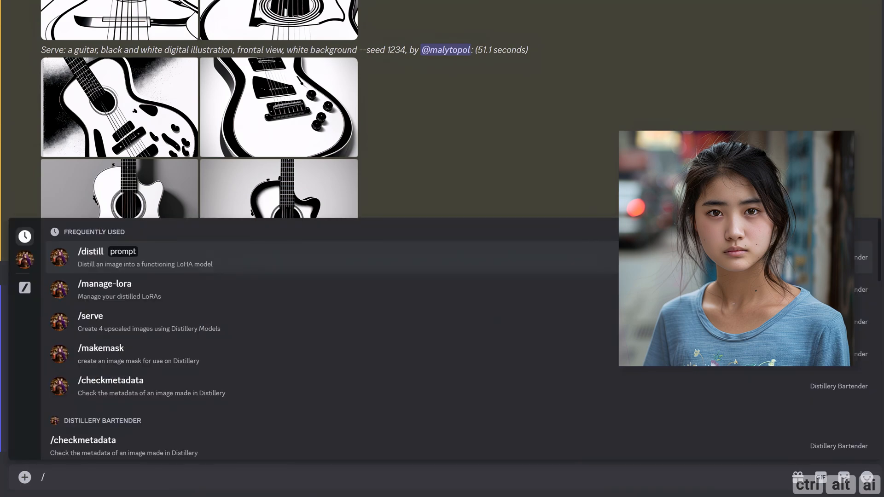
{"action": "key", "text": "Down"}
{"action": "key", "text": "Down"}
{"action": "key", "text": "Return"}
{"action": "key", "text": "ctrl+v"}
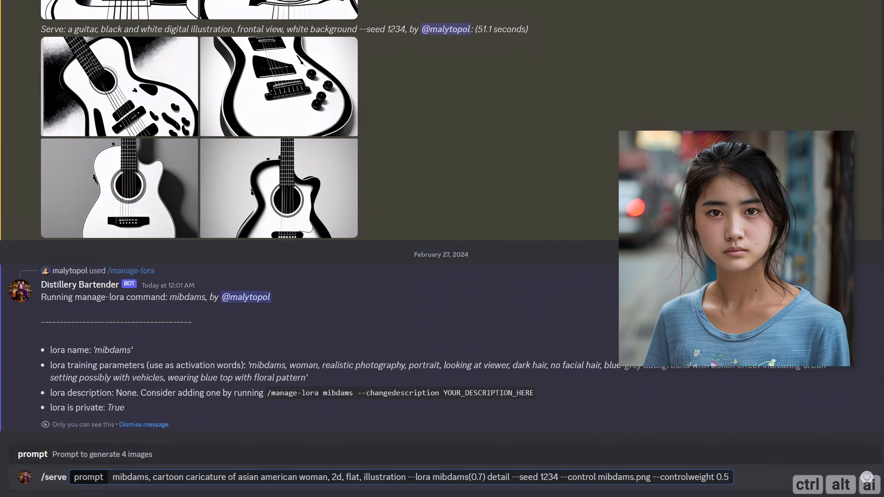
{"action": "key", "text": "Return"}
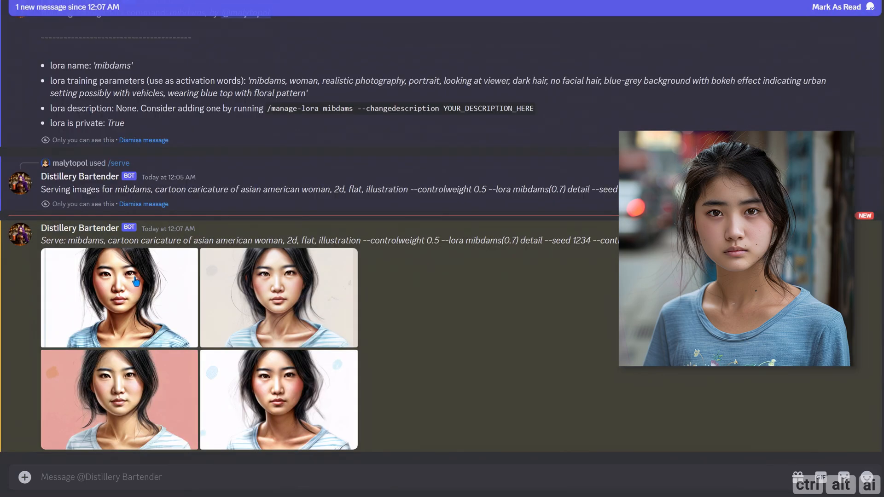
Step: View the generated mibdams caricatures one by one at full size, comparing their likeness to the source portrait, and close the preview
{"action": "left_click", "coordinate": [135, 280]}
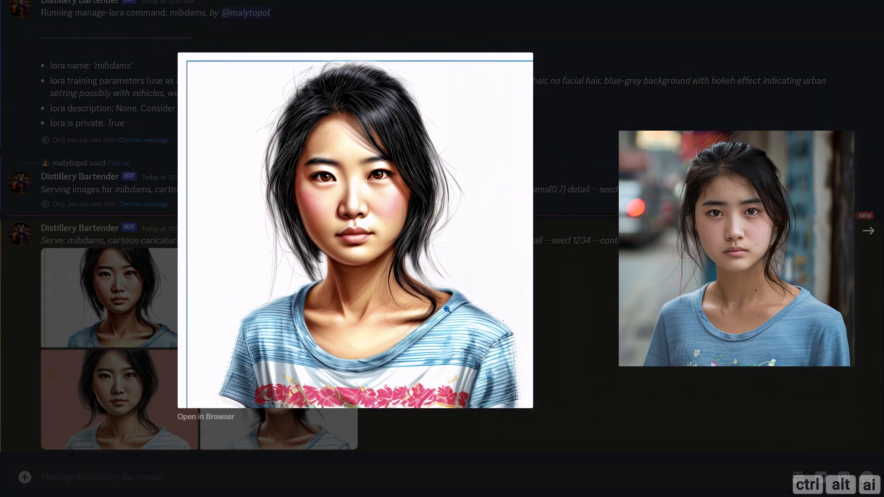
{"action": "left_click", "coordinate": [868, 234]}
{"action": "left_click", "coordinate": [869, 232]}
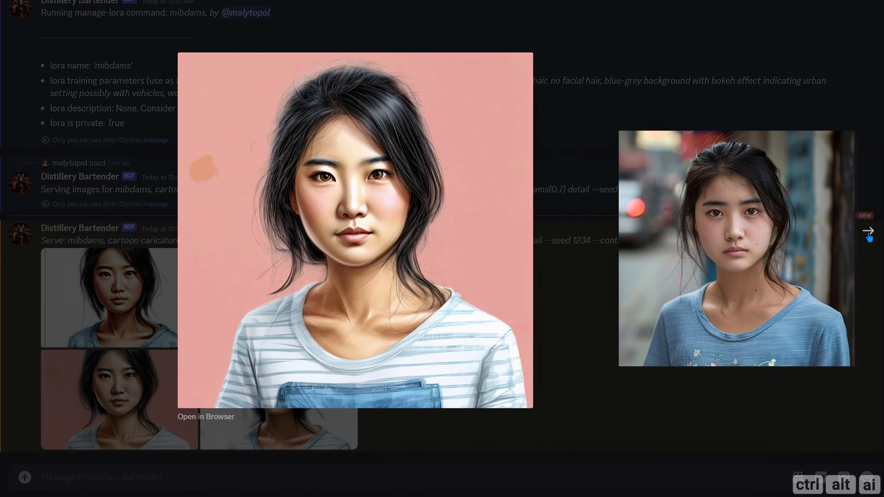
{"action": "left_click", "coordinate": [868, 233]}
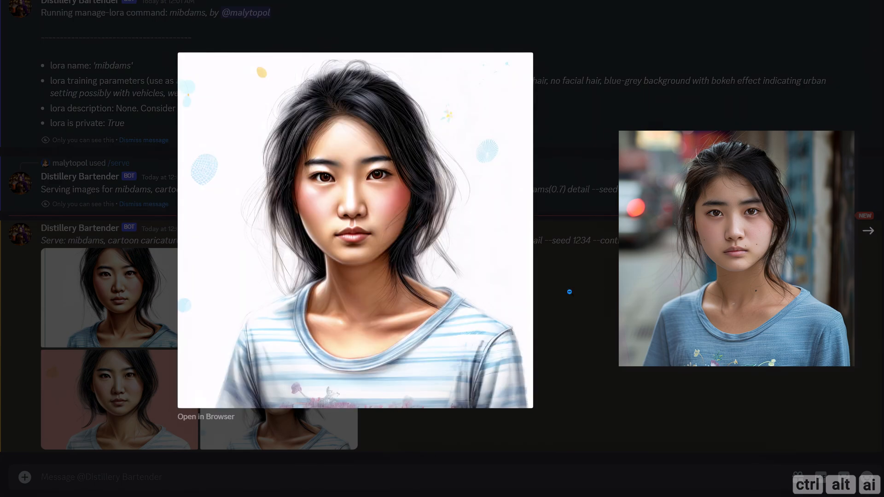
{"action": "left_click", "coordinate": [569, 292]}
Step: Run /serve for a flat 2d cartoon caricature of african american man with --controlweight 0.5, --lora wvuslit detail, --seed 1234 and --control wvuslit.png
{"action": "type", "text": "/"}
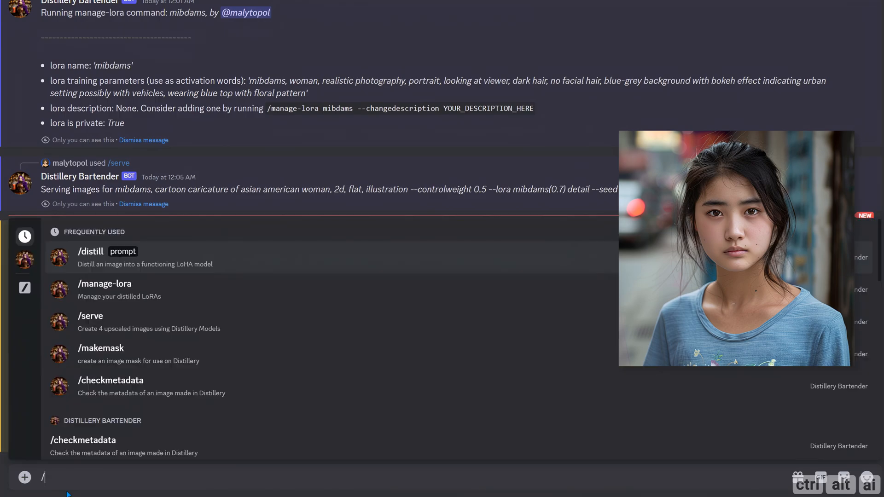
{"action": "key", "text": "Down"}
{"action": "key", "text": "Down"}
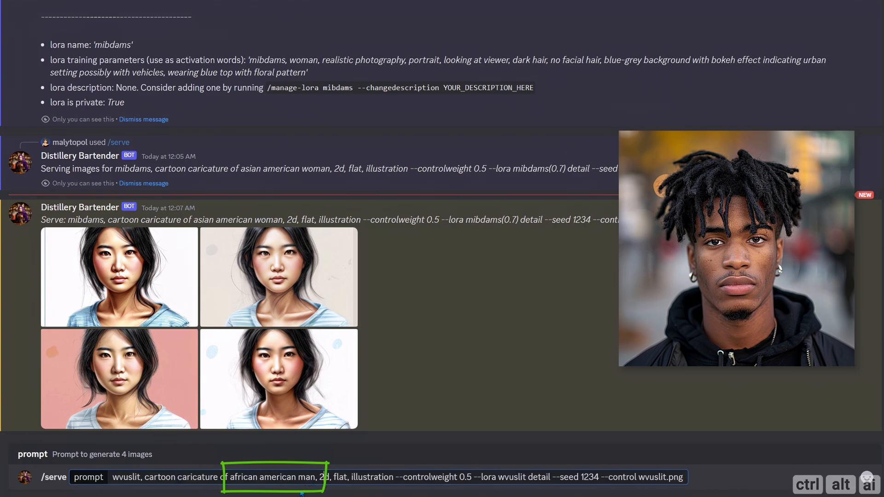
{"action": "key", "text": "Return"}
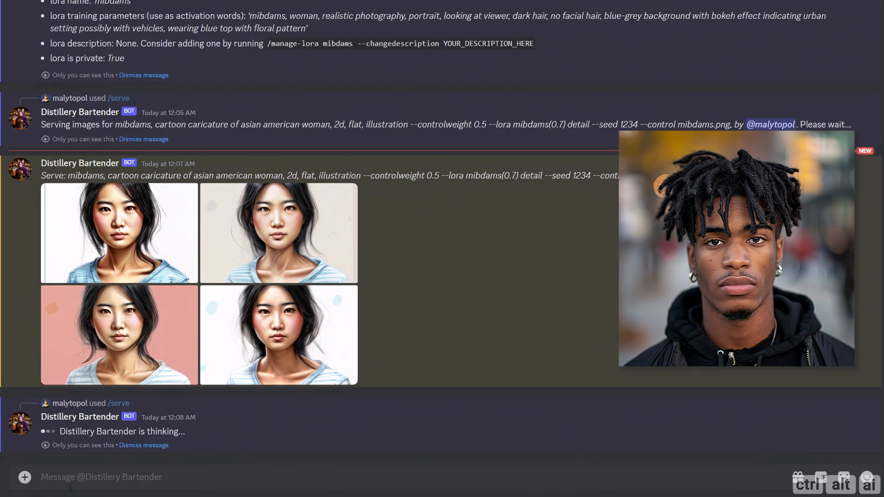
Step: Run /serve for a caricature of frustrated young teenage american girl with --ar 2:3, --controlweight 0.5, --lora rimemnl(0.7) detail, --seed 1234 and --control rimemnl.png
{"action": "type", "text": "/"}
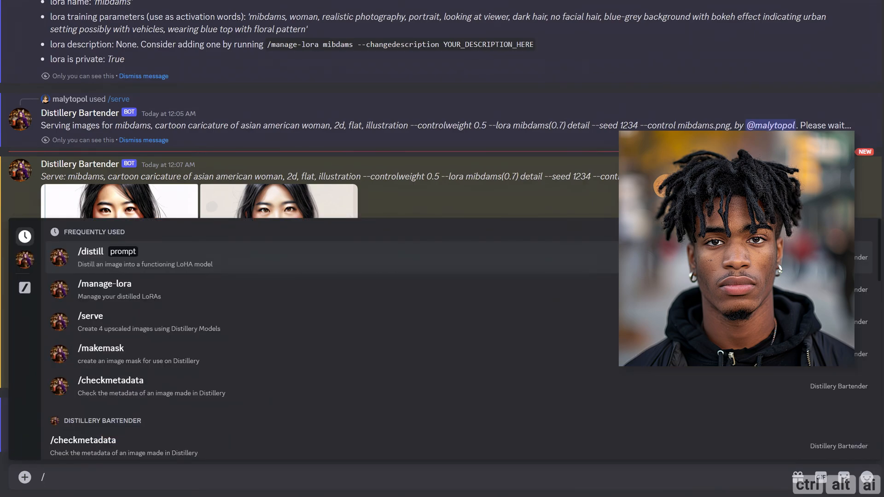
{"action": "key", "text": "Down"}
{"action": "key", "text": "Down"}
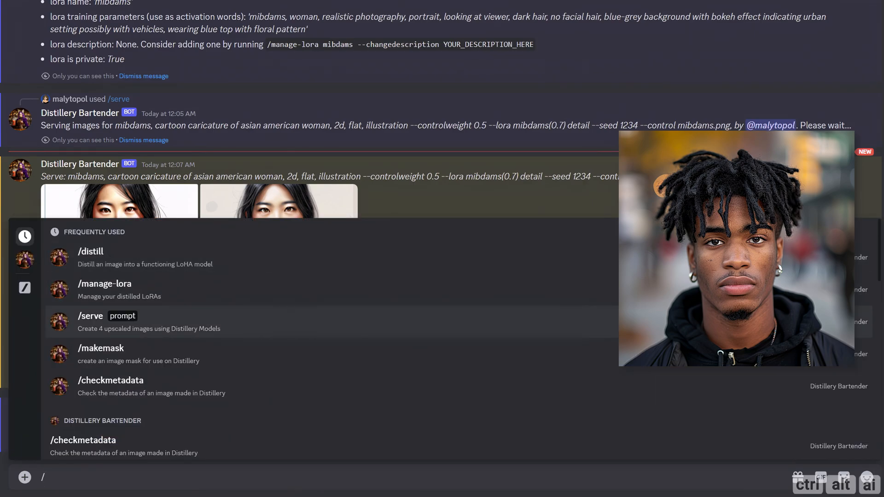
{"action": "key", "text": "Return"}
{"action": "type", "text": "rimemnl, cartoon caricature of frustrated young teenage american girl, 2d, flat, illustration --ar 2:3 --controlweight 0.5 --lora rimemnl(0.7) detail --seed 1234 --control rimemnl.png"}
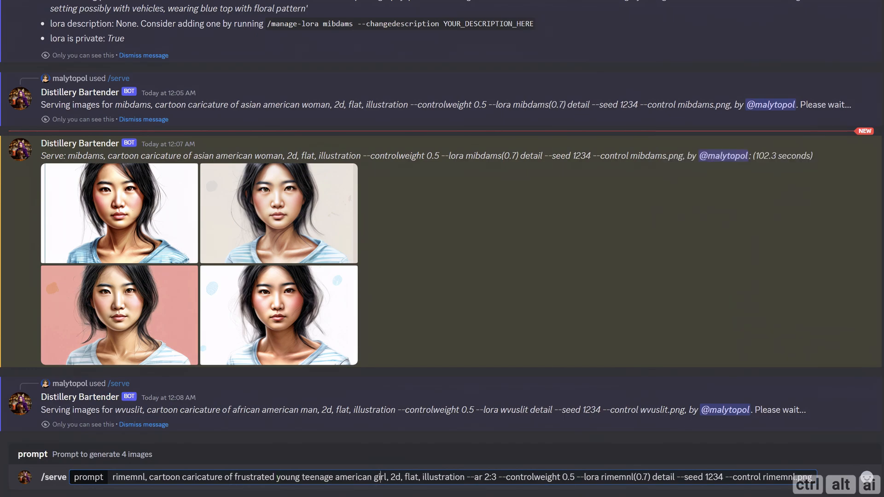
{"action": "key", "text": "Return"}
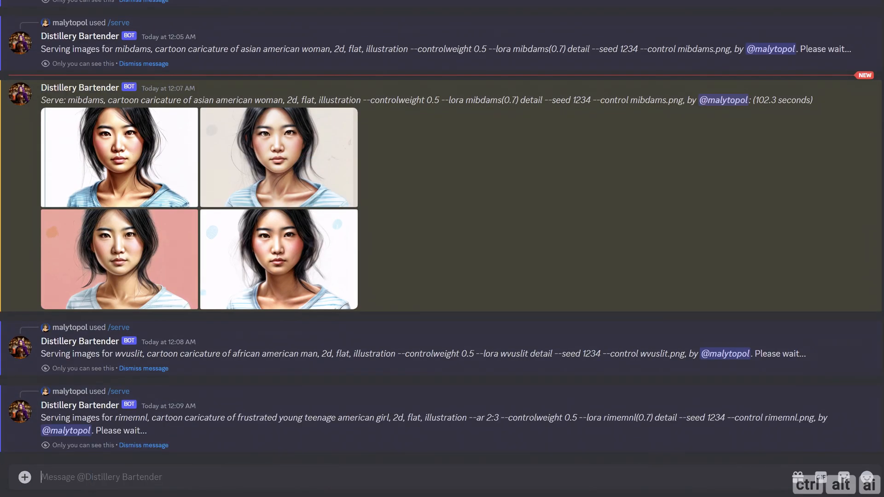
Step: Run /serve for a caricature of angry young teenage american boy, wearing a suit, with --ar 2:3, --controlweight 0.5, --lora lbjbuh(0.7) detail, --seed 1234, --control lbjbuh.png
{"action": "type", "text": "/"}
{"action": "key", "text": "Down"}
{"action": "key", "text": "Down"}
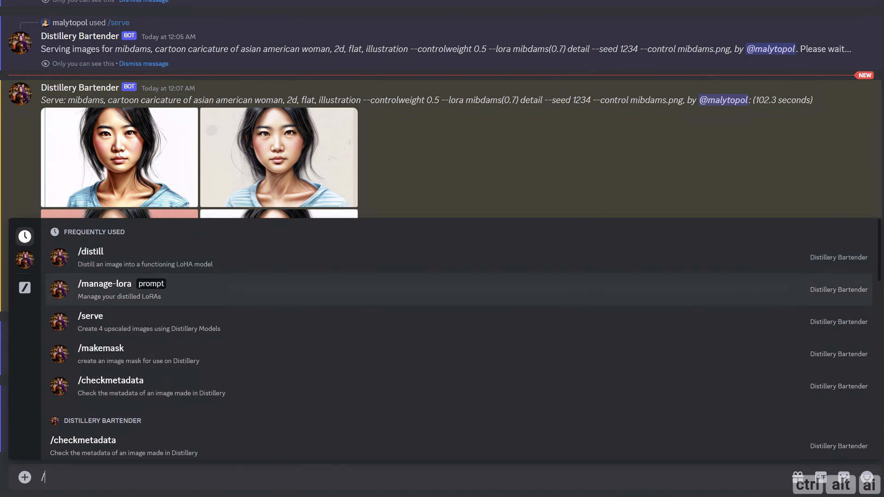
{"action": "key", "text": "Return"}
{"action": "type", "text": "lbjbuh, cartoon caricature of angry young teenage american boy, wearing a suit, 2d, flat, illustration --ar 2:3 --controlweight 0.5 --lora lbjbuh(0.7) detail --seed 1234 --control lbjbuh.png"}
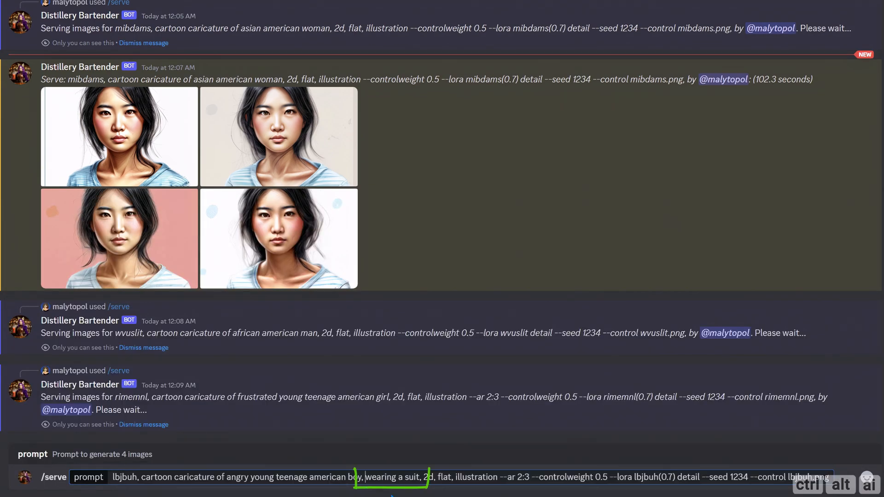
{"action": "left_click_drag", "start_coordinate": [366, 479], "coordinate": [421, 479]}
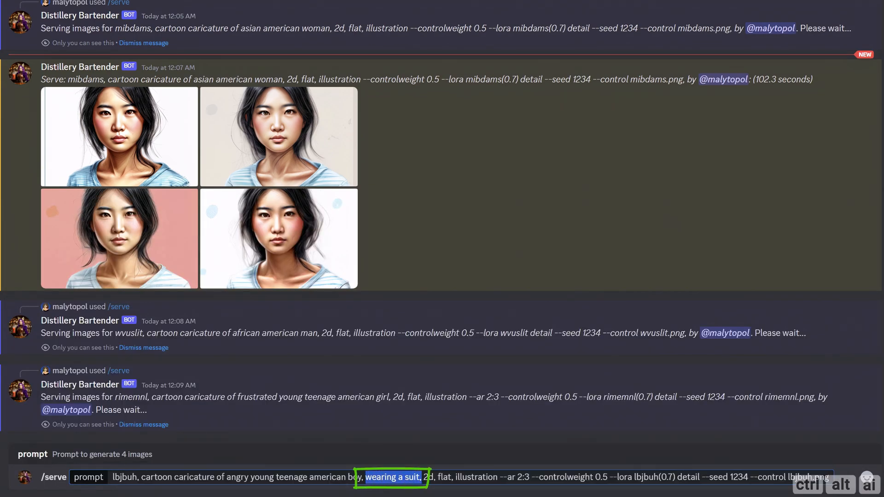
{"action": "key", "text": "Return"}
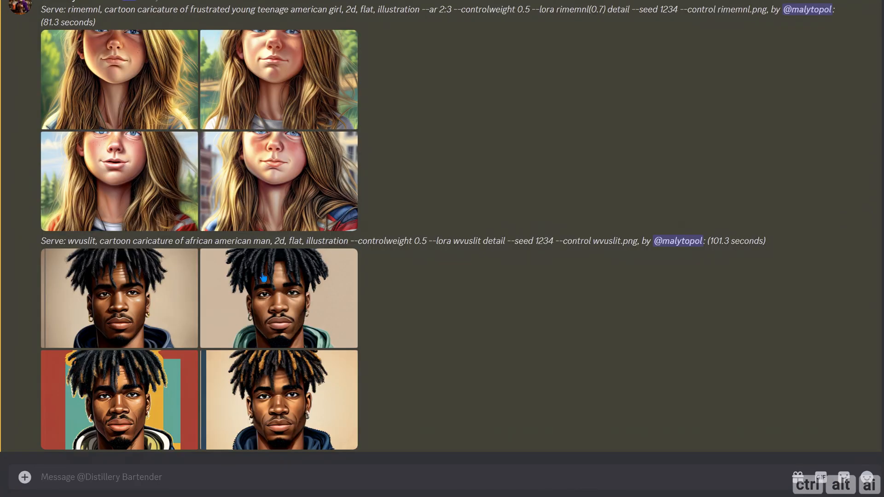
Step: Find the generated rimemnl girl caricatures and view one at full size to compare it with the source portrait
{"action": "scroll", "coordinate": [359, 305], "scroll_direction": "up", "scroll_amount": 4}
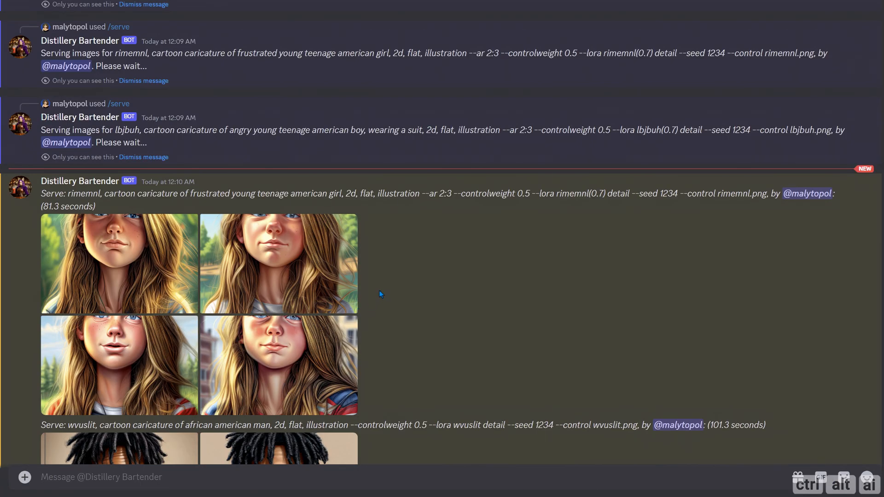
{"action": "scroll", "coordinate": [379, 290], "scroll_direction": "up", "scroll_amount": 3}
{"action": "scroll", "coordinate": [376, 309], "scroll_direction": "down", "scroll_amount": 6}
{"action": "scroll", "coordinate": [360, 258], "scroll_direction": "up", "scroll_amount": 1}
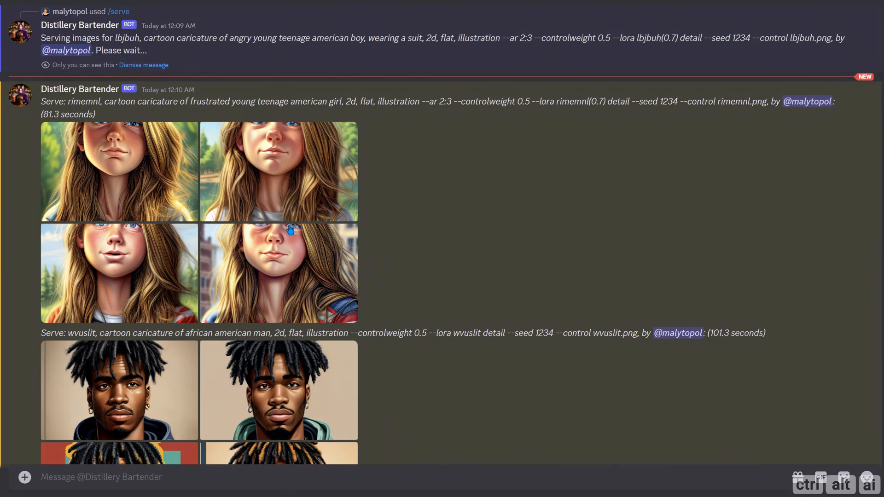
{"action": "left_click", "coordinate": [290, 229]}
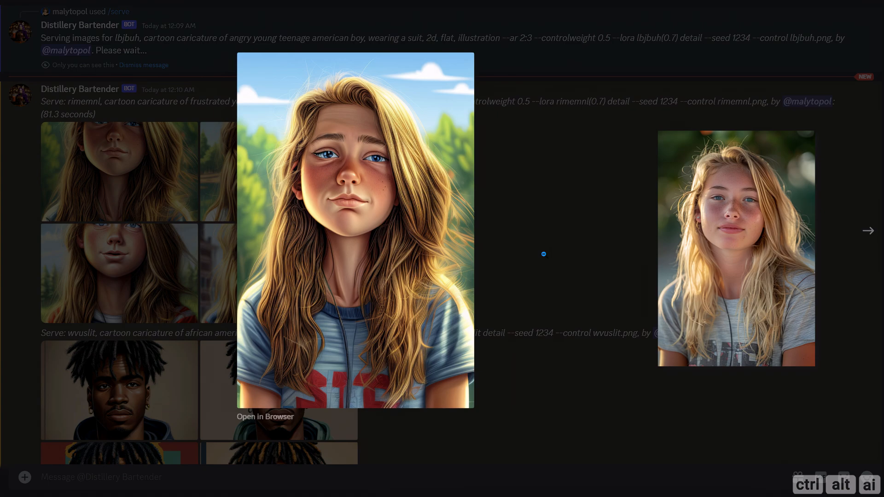
{"action": "left_click", "coordinate": [543, 253]}
Step: View the wvuslit man caricature with the red background at full size and close the preview
{"action": "scroll", "coordinate": [485, 255], "scroll_direction": "down", "scroll_amount": 2}
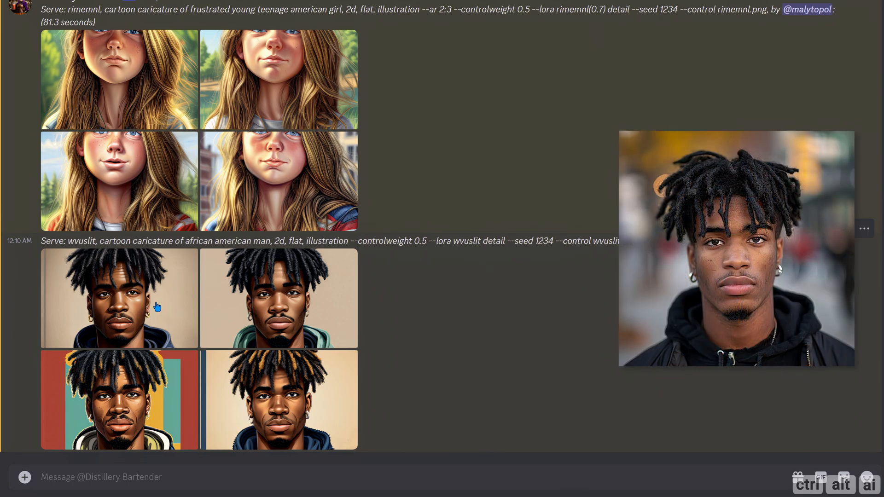
{"action": "left_click", "coordinate": [153, 380]}
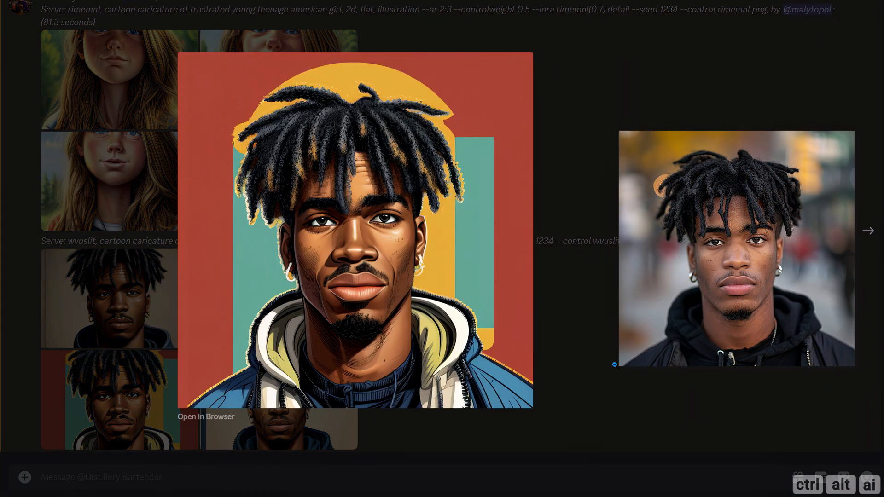
{"action": "left_click", "coordinate": [613, 364]}
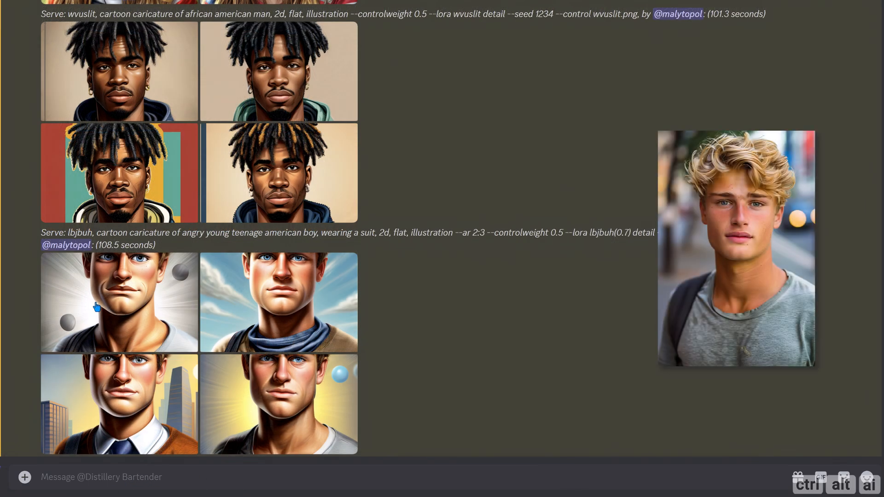
Step: View all four lbjbuh boy caricatures at full size, checking for the requested suit, and close the preview
{"action": "left_click", "coordinate": [98, 302]}
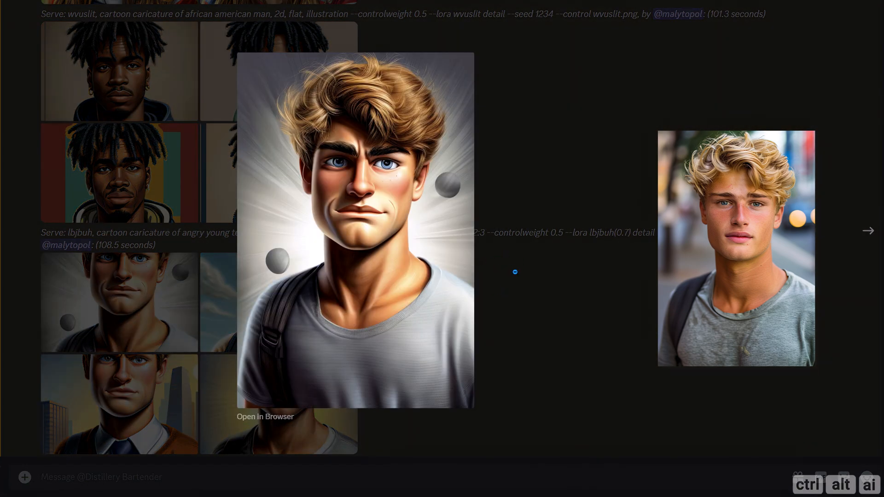
{"action": "left_click", "coordinate": [867, 234]}
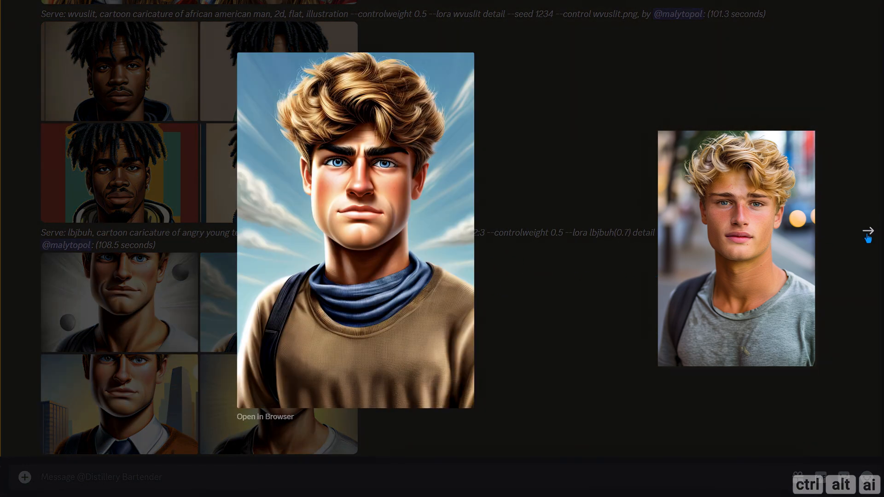
{"action": "left_click", "coordinate": [868, 235]}
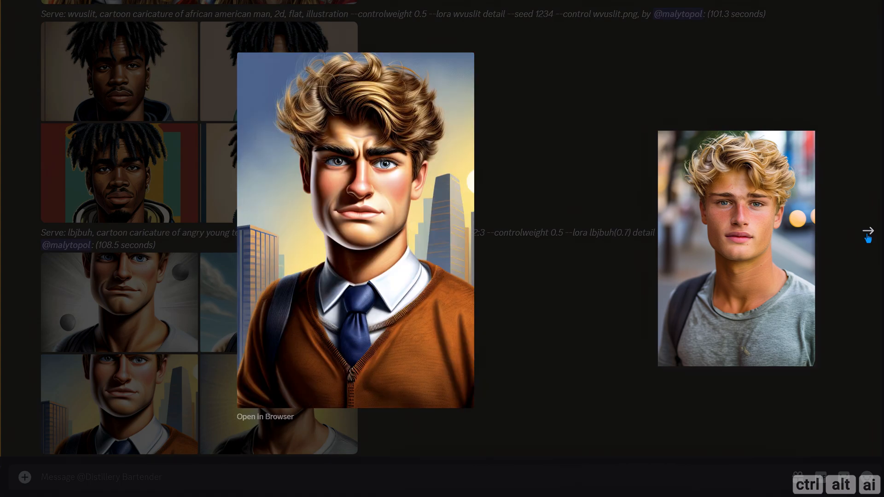
{"action": "left_click", "coordinate": [868, 237]}
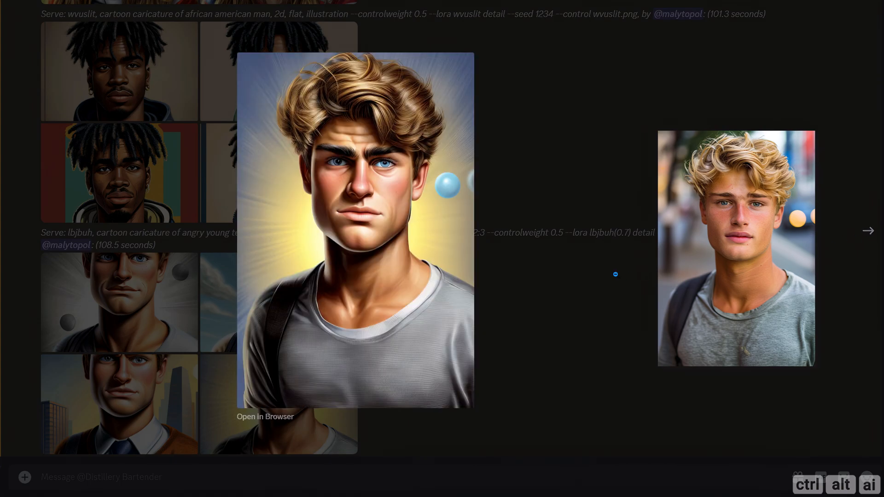
{"action": "left_click", "coordinate": [610, 274]}
Step: Run /serve again with the lbjbuh boy in a suit prompt, setting --controlweight to 0.4
{"action": "type", "text": "/"}
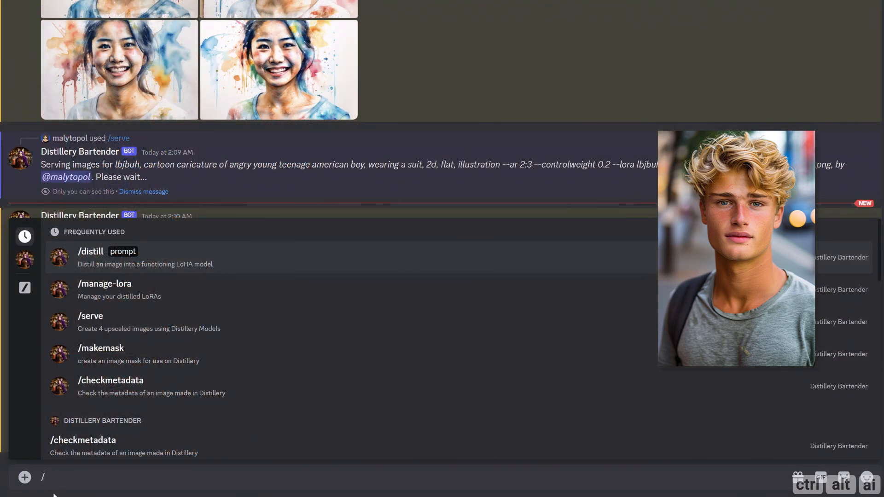
{"action": "key", "text": "Down"}
{"action": "key", "text": "Down"}
{"action": "key", "text": "Return"}
{"action": "type", "text": "lbjbuh, cartoon caricature of angry young teenage american boy, wearing a suit, 2d, flat, illustration --ar 2:3 --controlweight 0.5 --lora lbjbuh(0.7) detail --seed 1234 --control lbjbuh.png"}
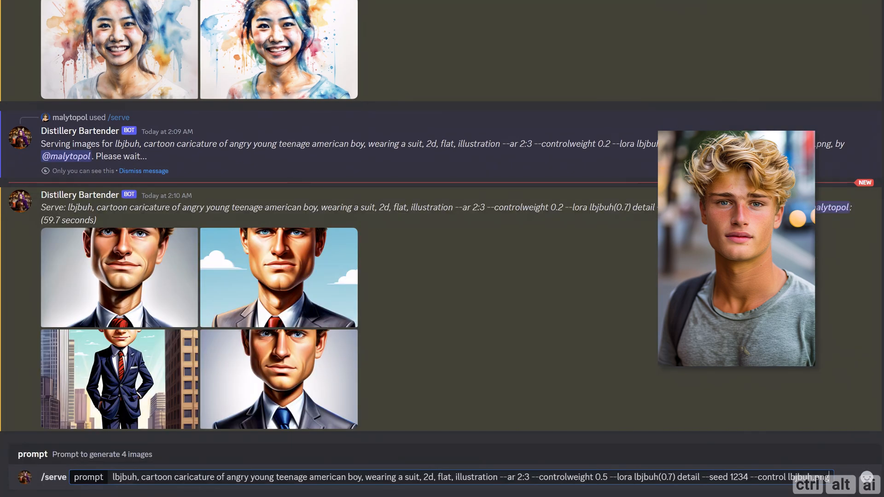
{"action": "key", "text": "BackSpace"}
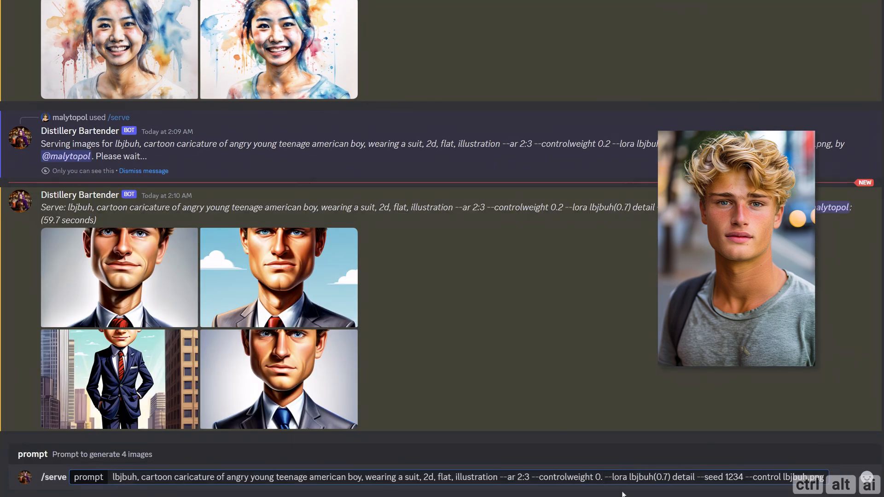
{"action": "type", "text": "4"}
{"action": "key", "text": "Return"}
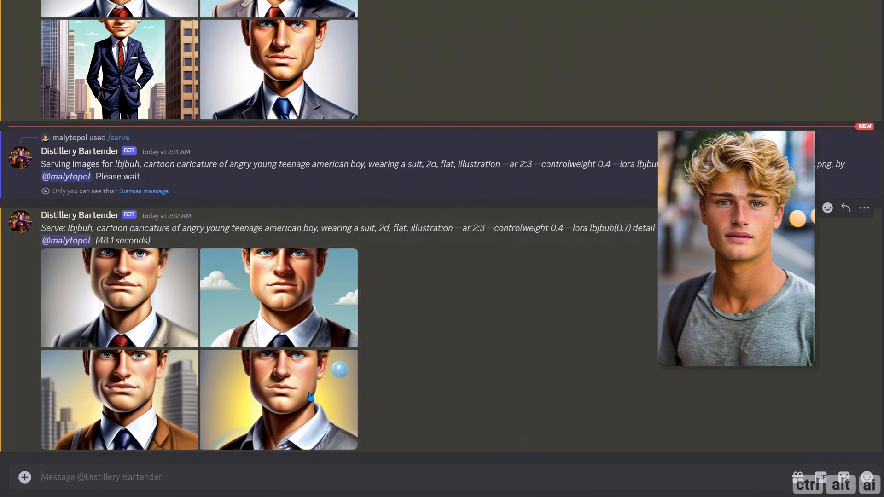
Step: View the lbjbuh boy caricatures generated with control weight 0.4 at full size to compare them with the source portrait
{"action": "left_click", "coordinate": [123, 299]}
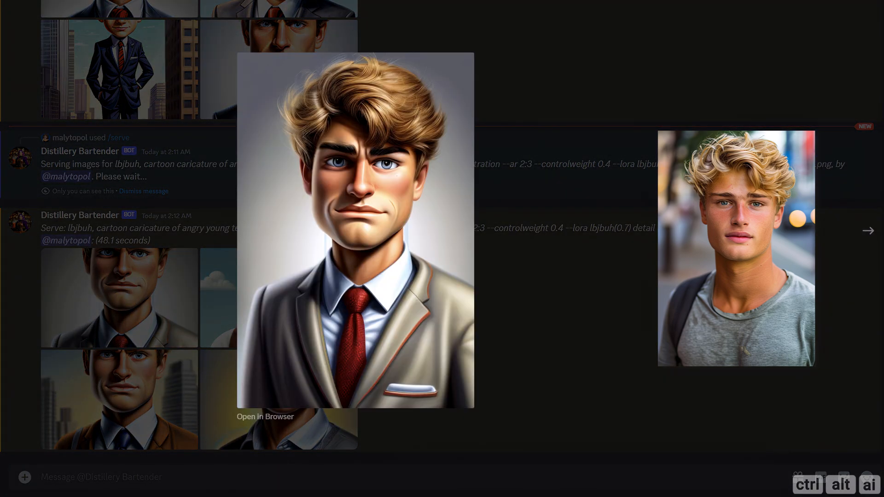
{"action": "left_click", "coordinate": [866, 232]}
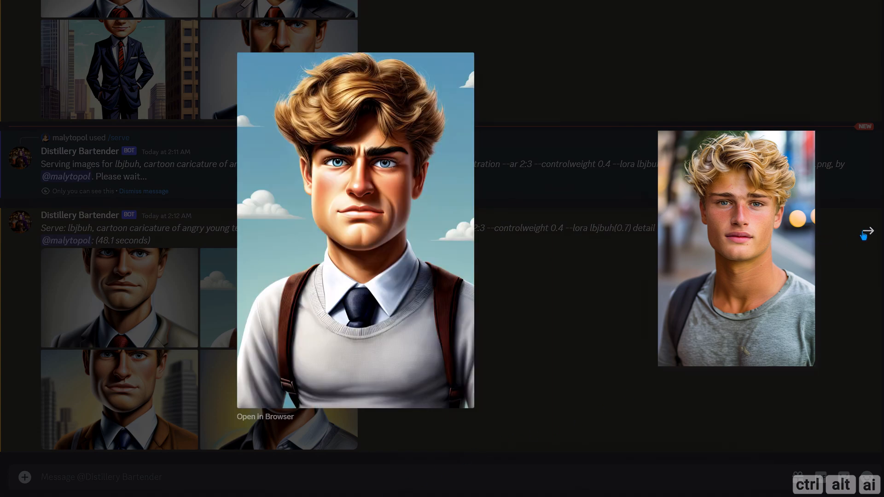
{"action": "left_click", "coordinate": [863, 234]}
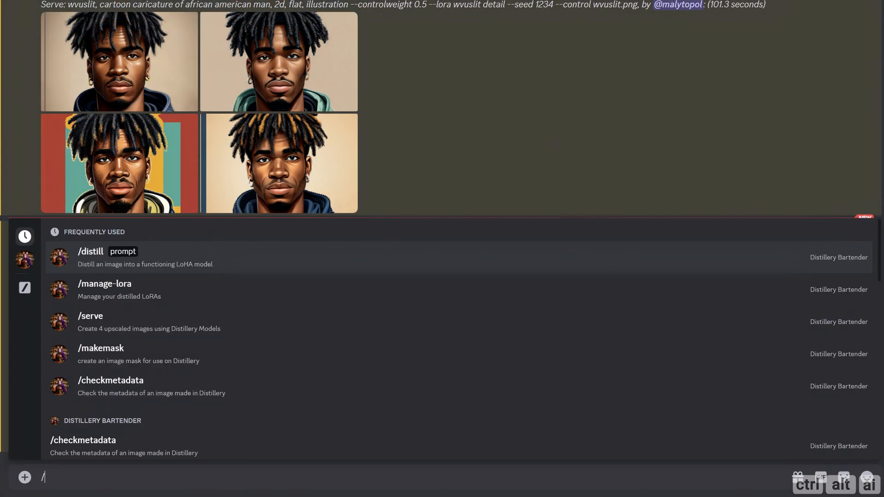
Step: Run /serve for a mibdams pop art illustration in vibrant psychedelic colors with --controlweight 0.5, --lora mibdams(0.7) detail, --seed 1234 and --control mibdams.png
{"action": "type", "text": "serve"}
{"action": "key", "text": "Tab"}
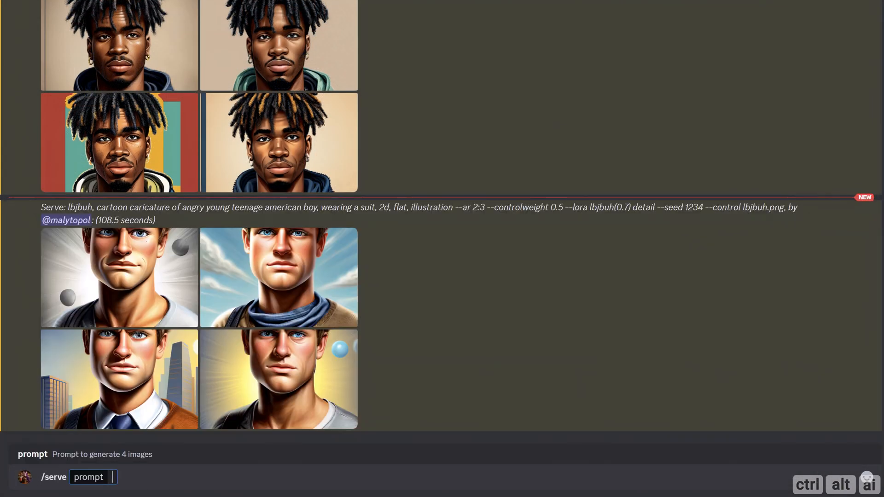
{"action": "type", "text": "mibdams, pop art illustration of a young smiling asian american woman, vibrant psychedelic colors --controlweight 0.5 --lora mibdams(0.7) detail --seed 1234 --control mibdams.png"}
{"action": "left_click_drag", "start_coordinate": [153, 477], "coordinate": [496, 477]}
{"action": "left_click", "coordinate": [448, 482]}
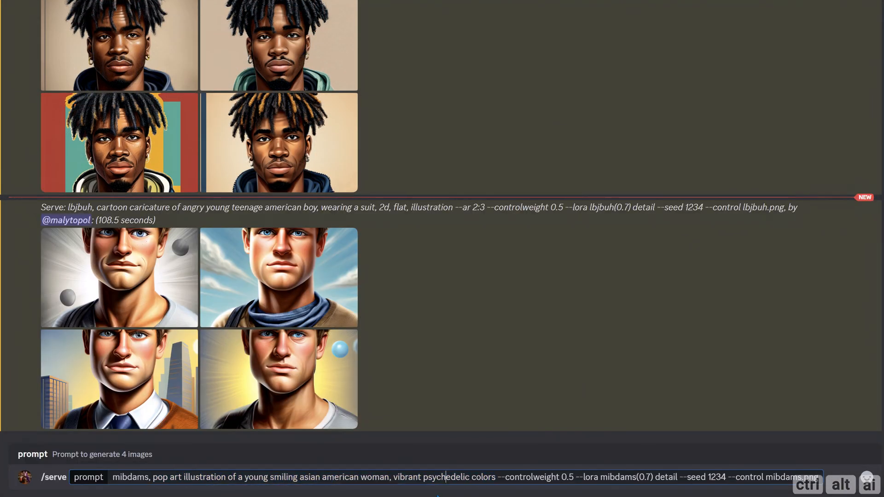
{"action": "key", "text": "Return"}
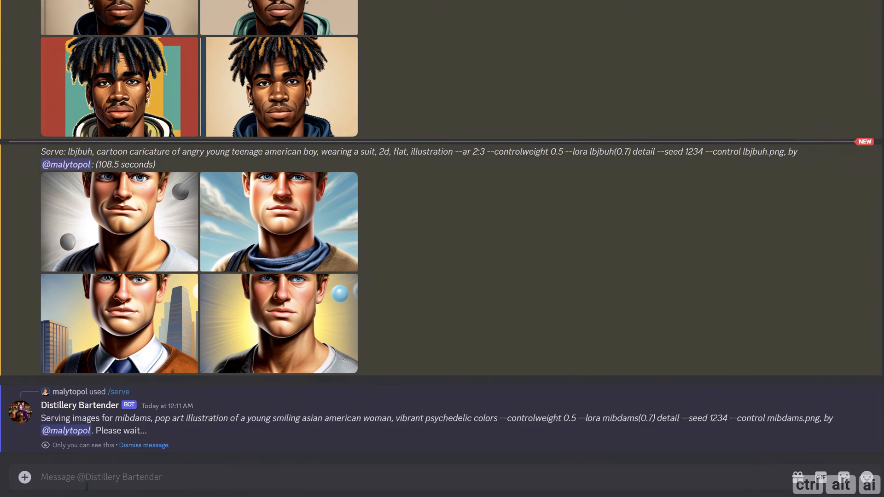
Step: Run /serve for a black and white, thin-lined mibdams lineart sketch with --controlweight 0.5, --lora mibdams(0.7) pencil, --seed 1234 and --control mibdams.png
{"action": "type", "text": "/serve"}
{"action": "key", "text": "Tab"}
{"action": "type", "text": "mibdams, lineart of a young asian american woman, black and white, outline, thin lines, sketch, 2d, flat, minimalistic --controlweight 0.5 --lora mibdams(0.7) pencil --seed 1234 --control mibdams.png"}
{"action": "left_click_drag", "start_coordinate": [123, 466], "coordinate": [533, 465]}
{"action": "left_click", "coordinate": [533, 466]}
{"action": "key", "text": "Return"}
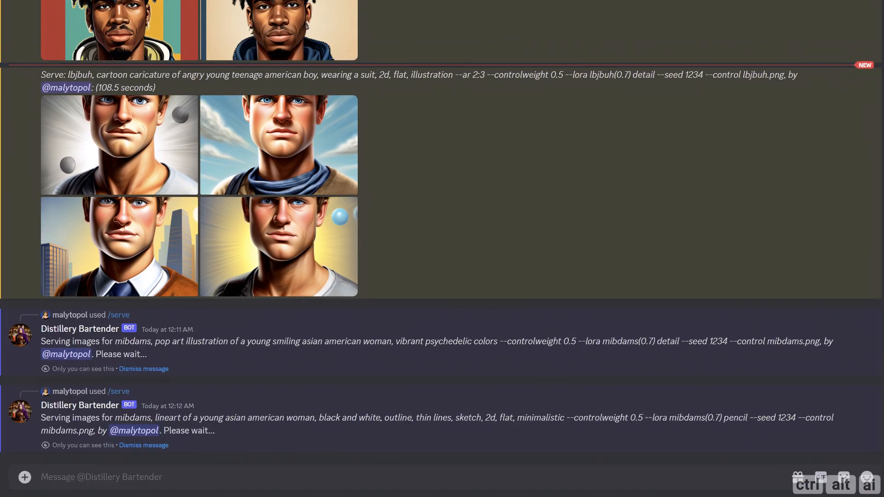
Step: Run /serve for a colorful mibdams watercolor painting of a laughing woman with --controlweight 0.5, --lora mibdams(0.7) watercolor, --seed 1234 and --control mibdams.png
{"action": "type", "text": "/serve"}
{"action": "key", "text": "Tab"}
{"action": "type", "text": "mibdams, painting of a young laughing asian american woman, watercolor, colorful --controlweight 0.5 --lora mibdams(0.7) watercolor --seed 1234 --control mibdams.png"}
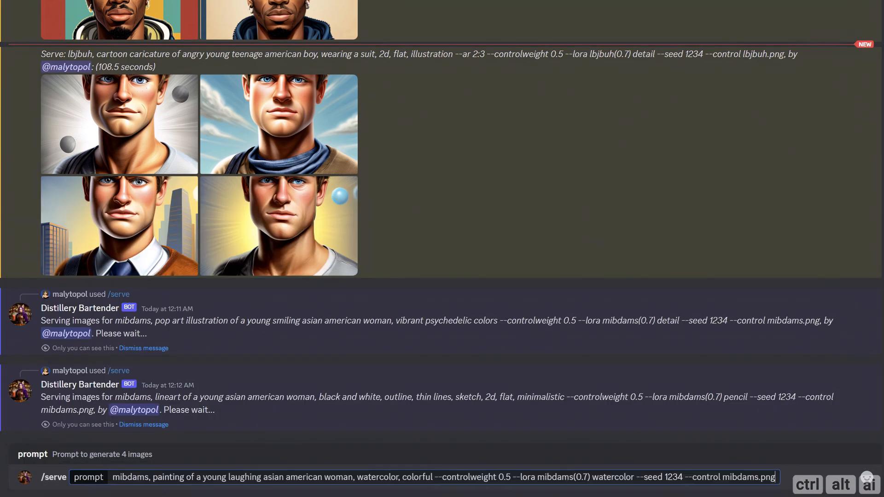
{"action": "left_click_drag", "start_coordinate": [152, 477], "coordinate": [434, 477]}
{"action": "left_click", "coordinate": [435, 477]}
{"action": "key", "text": "Return"}
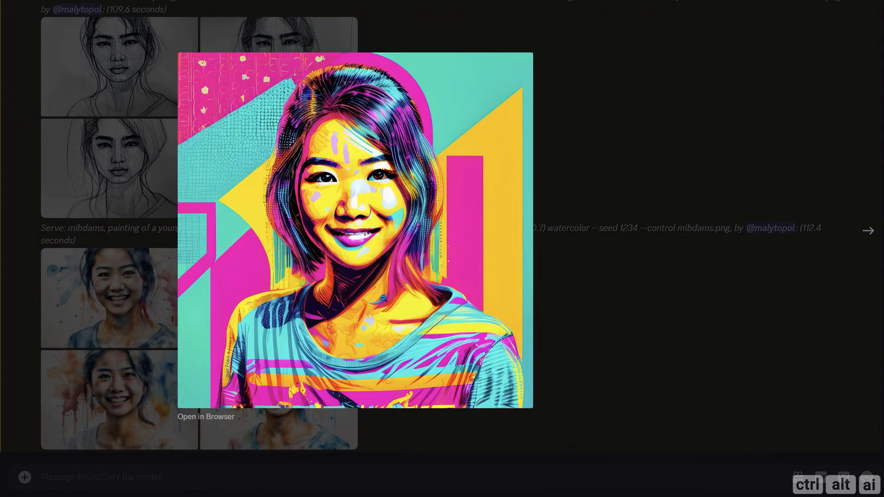
Step: View the generated mibdams pop art illustrations and the pencil lineart sketches at full size
{"action": "left_click", "coordinate": [868, 233]}
{"action": "left_click", "coordinate": [869, 236]}
{"action": "left_click", "coordinate": [869, 234]}
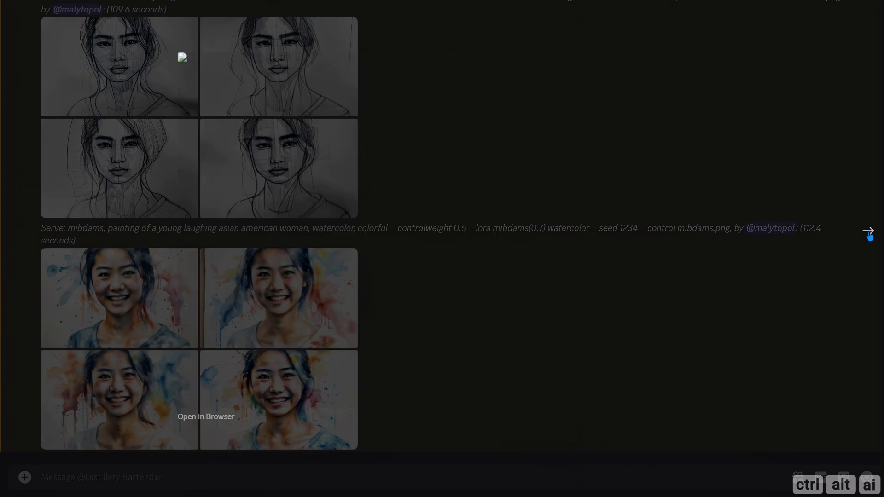
{"action": "left_click", "coordinate": [635, 292]}
{"action": "left_click", "coordinate": [347, 308]}
{"action": "left_click", "coordinate": [868, 234]}
{"action": "left_click", "coordinate": [868, 234]}
Step: View the generated mibdams watercolor paintings at full size
{"action": "left_click", "coordinate": [707, 298]}
{"action": "left_click", "coordinate": [279, 298]}
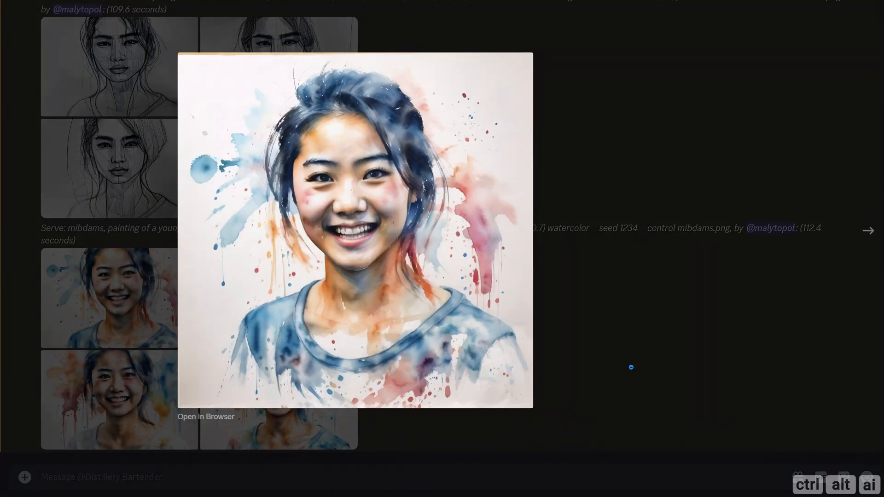
{"action": "left_click", "coordinate": [868, 236]}
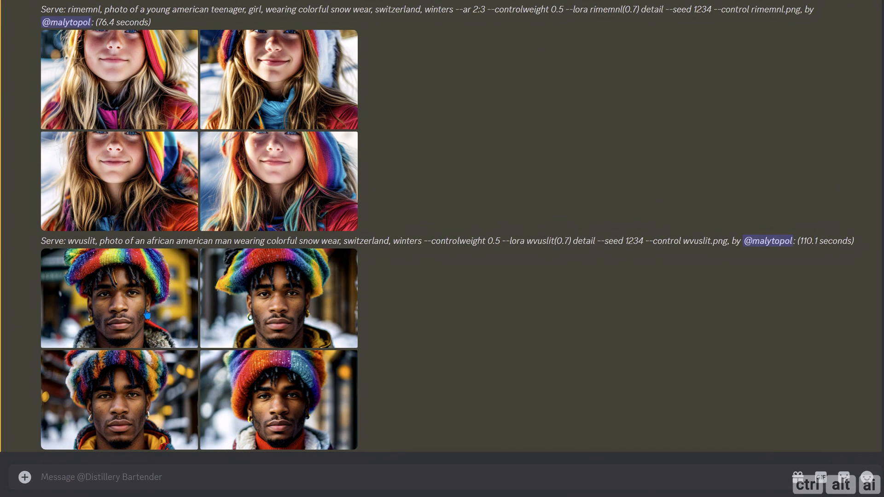
Step: View one lbjbuh boy and one mibdams woman snow wear photo at full size, closing each preview
{"action": "scroll", "coordinate": [155, 321], "scroll_direction": "up", "scroll_amount": 10}
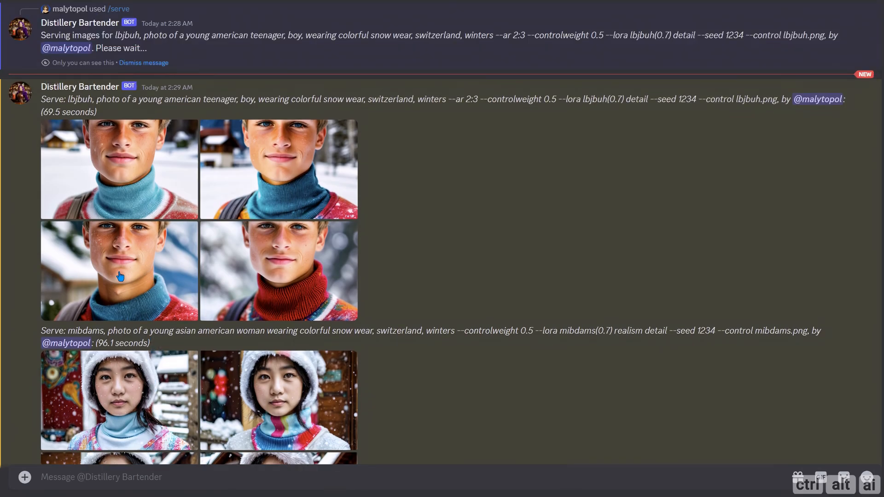
{"action": "left_click", "coordinate": [151, 192]}
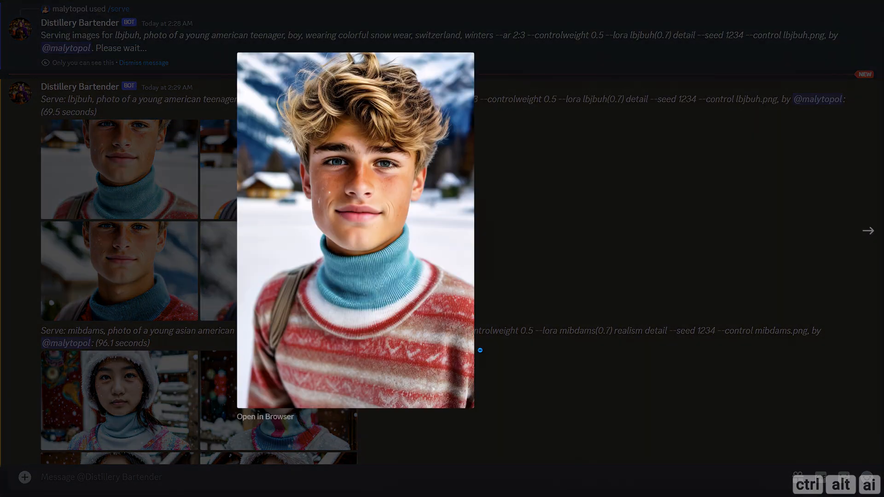
{"action": "left_click", "coordinate": [516, 350]}
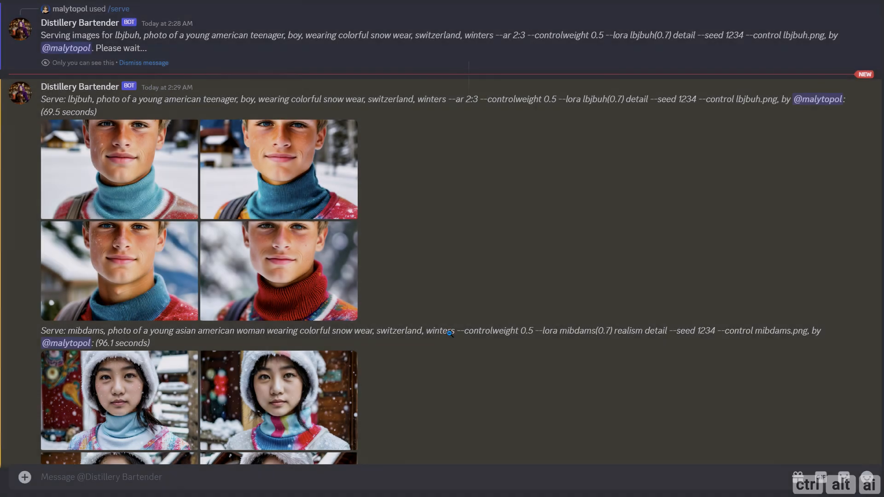
{"action": "scroll", "coordinate": [341, 307], "scroll_direction": "down", "scroll_amount": 5}
{"action": "left_click", "coordinate": [163, 281]}
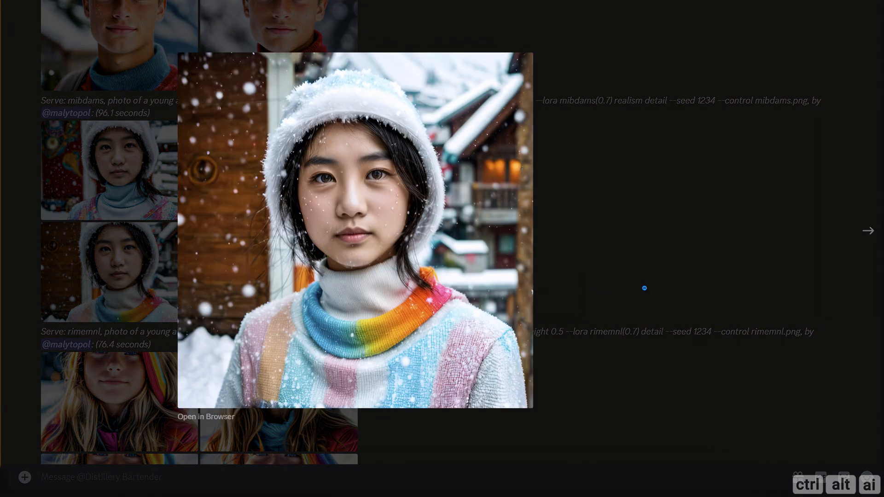
{"action": "left_click", "coordinate": [644, 288]}
Step: View a rimemnl girl snow wear photo and a wvuslit man snow wear photo at full size
{"action": "scroll", "coordinate": [264, 295], "scroll_direction": "down", "scroll_amount": 5}
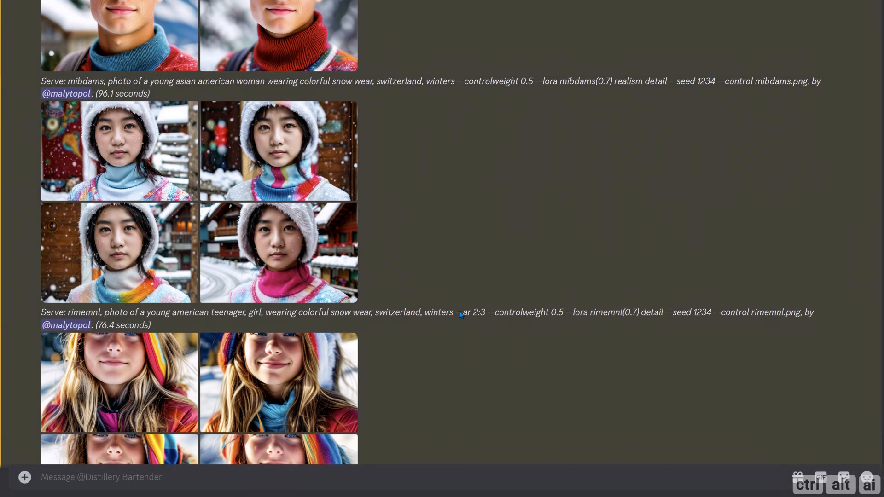
{"action": "left_click", "coordinate": [137, 194]}
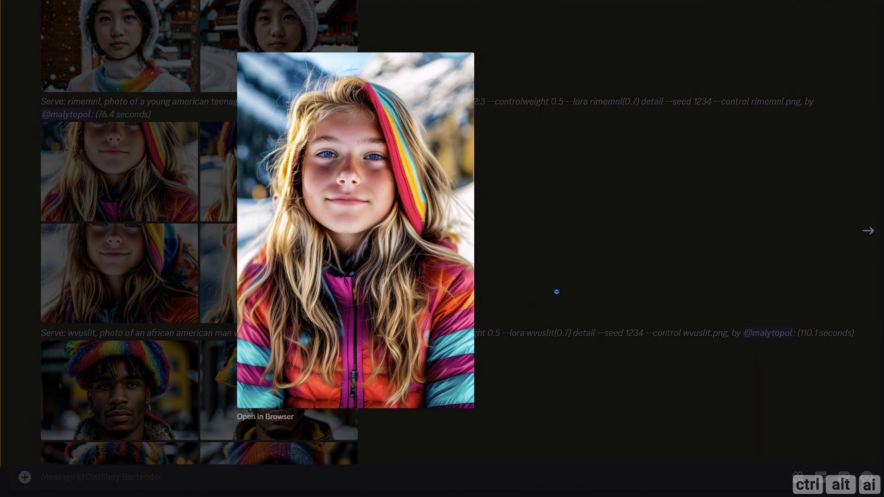
{"action": "left_click", "coordinate": [556, 292]}
{"action": "scroll", "coordinate": [438, 301], "scroll_direction": "down", "scroll_amount": 2}
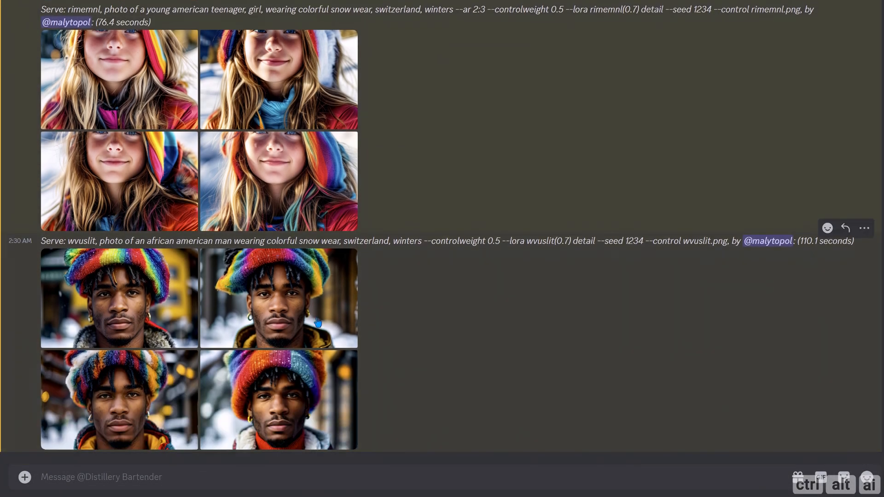
{"action": "left_click", "coordinate": [144, 328]}
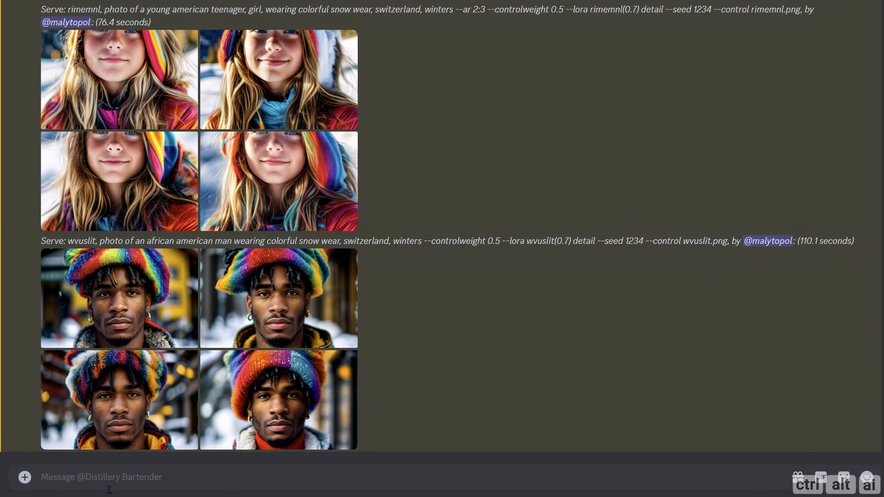
Step: Run /serve for a mibdams cubist oil painting portrait in the style of Metzinger, Gris, Picasso with --controlweight 0.2, --lora mibdams(0.7) oilpainting and --seed 1234
{"action": "type", "text": "/"}
{"action": "key", "text": "Down"}
{"action": "key", "text": "Down"}
{"action": "key", "text": "Return"}
{"action": "type", "text": "mibdams, oil painting portrait of a young asian american woman, cubism art style, flat surface, large overlapping geometric planes, muted color palatte, Cubist art, art style by Metzinger, Gris, Picasso --controlweight 0.2 --lora mibdams(0.7) oilpainting --seed 1234 --control mibdams.png"}
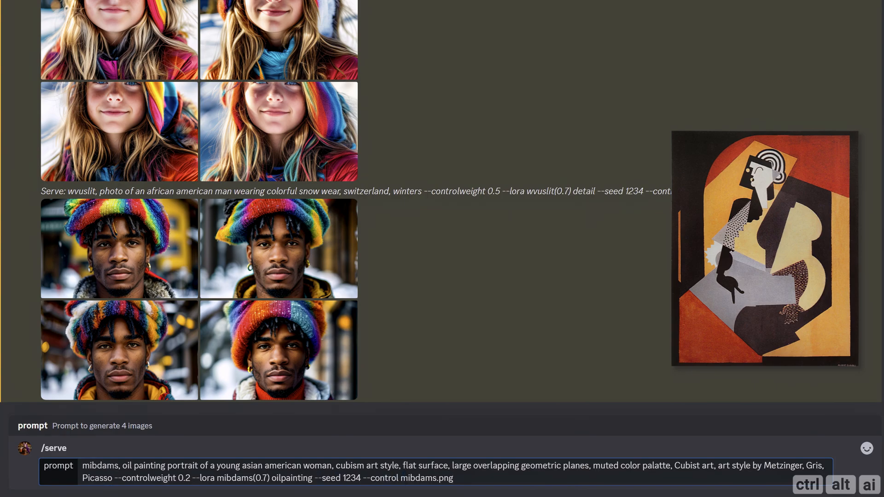
{"action": "left_click_drag", "start_coordinate": [336, 466], "coordinate": [112, 478]}
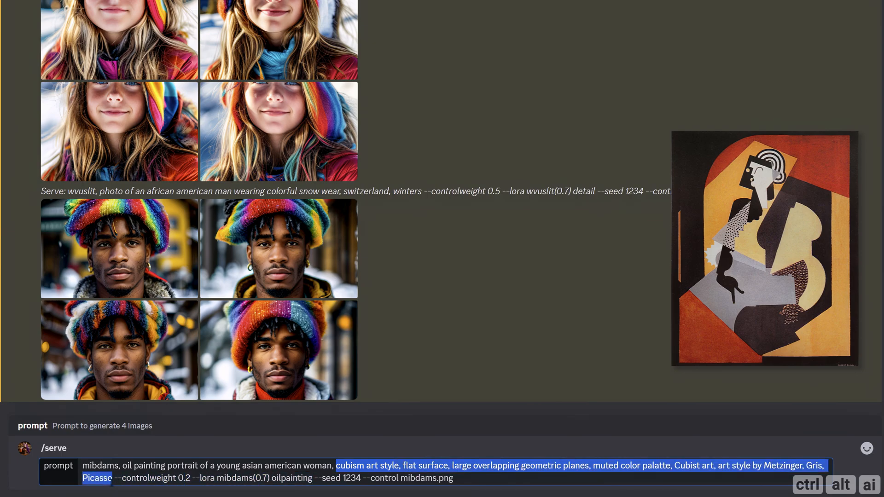
{"action": "left_click", "coordinate": [457, 478]}
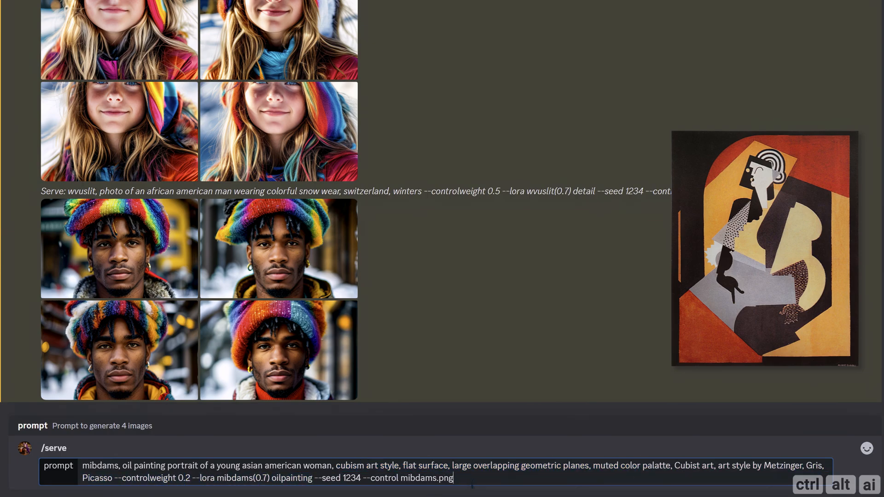
{"action": "key", "text": "Return"}
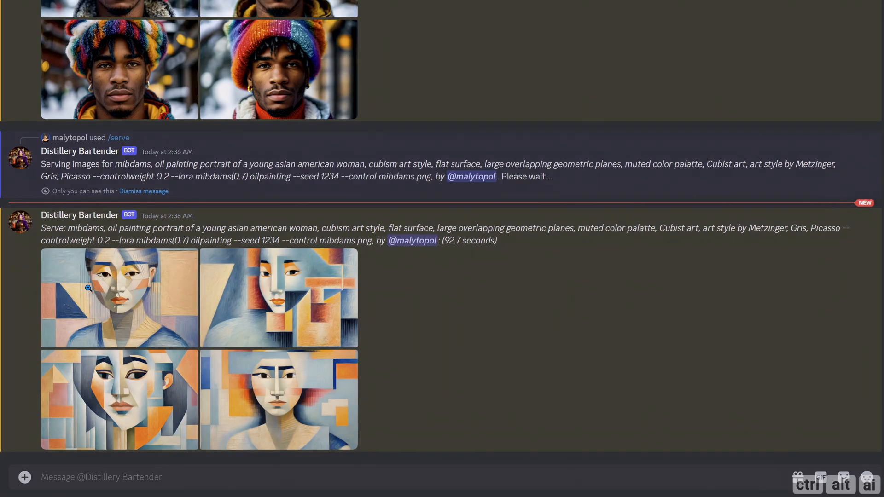
Step: View all four mibdams cubist portraits at full size and close the preview
{"action": "left_click", "coordinate": [126, 302]}
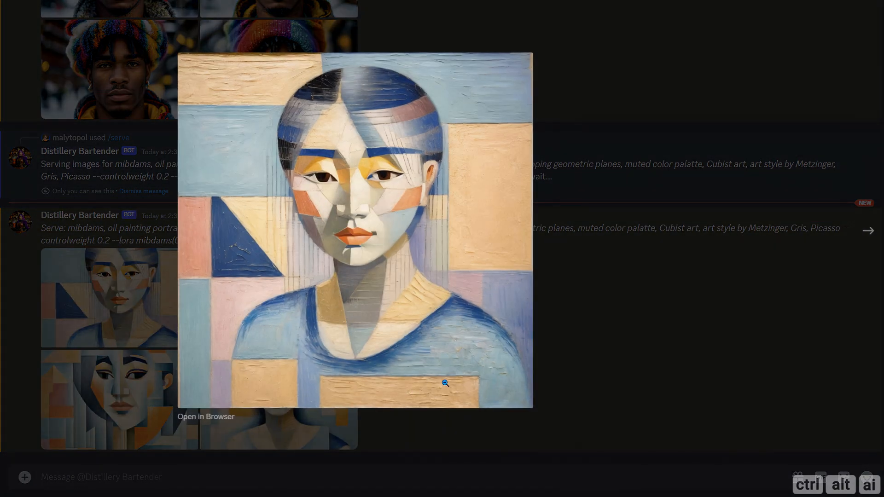
{"action": "left_click", "coordinate": [868, 237]}
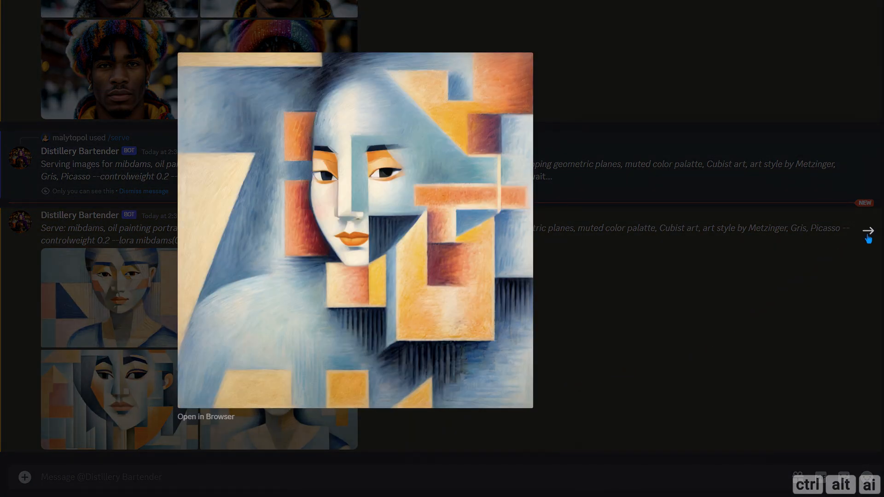
{"action": "left_click", "coordinate": [868, 237]}
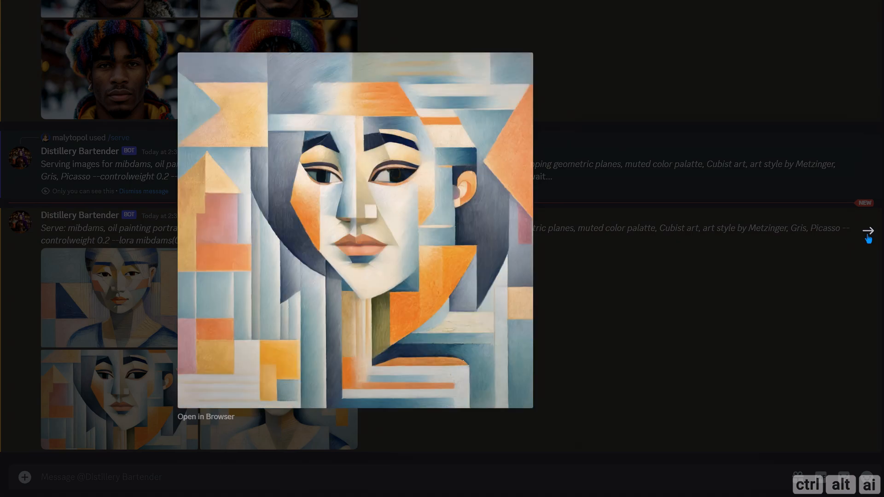
{"action": "left_click", "coordinate": [868, 237]}
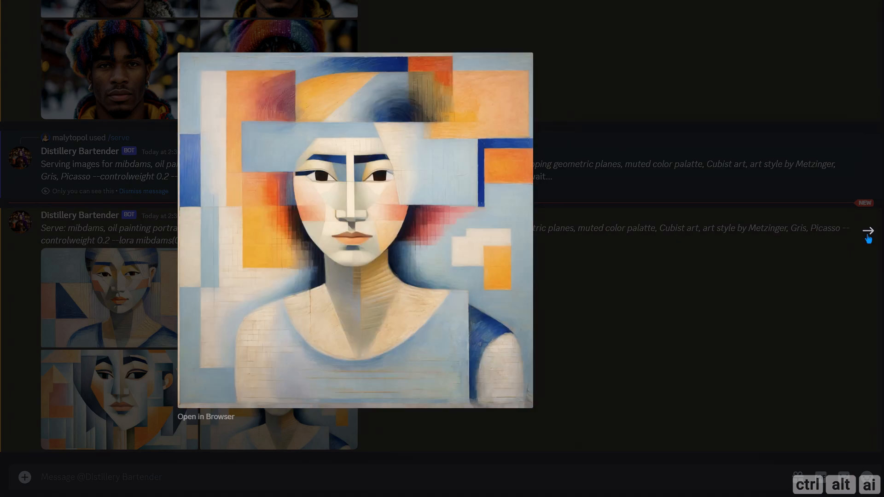
{"action": "left_click", "coordinate": [716, 296]}
Step: Run /serve for an lbjbuh teenage boy cubist oil painting with --ar 2:3, --controlweight 0.2, --lora lbjbuh(0.7) oilpainting, --seed 1234 and --control lbjbuh.png
{"action": "type", "text": "/"}
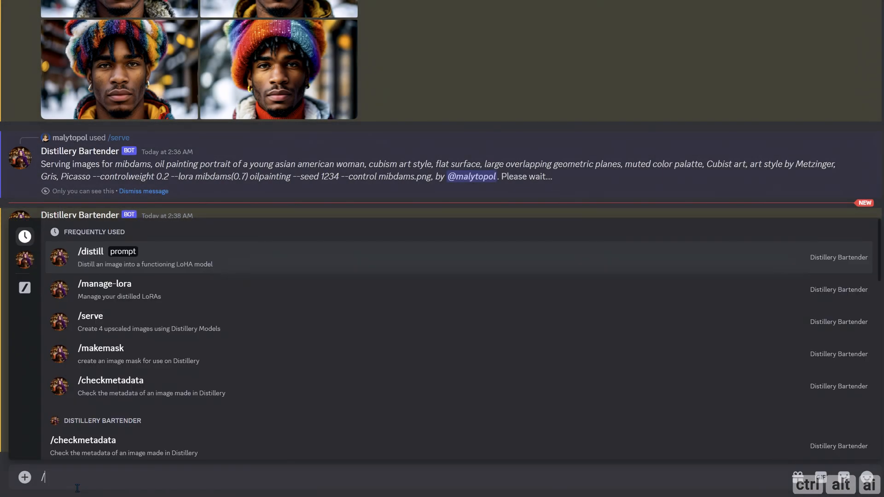
{"action": "key", "text": "Down"}
{"action": "key", "text": "Down"}
{"action": "key", "text": "Return"}
{"action": "type", "text": "lbjbuh, oil painting portrait of a young american teenager, boy, cubism art style, flat surface, large overlapping geometric planes, muted color palette, Cubist art, art style by Metzinger, Gris, Picasso --ar 2:3 --controlweight 0.2 --lora lbjbuh(0.7) oilpainting --seed 1234 --control lbjbuh.png"}
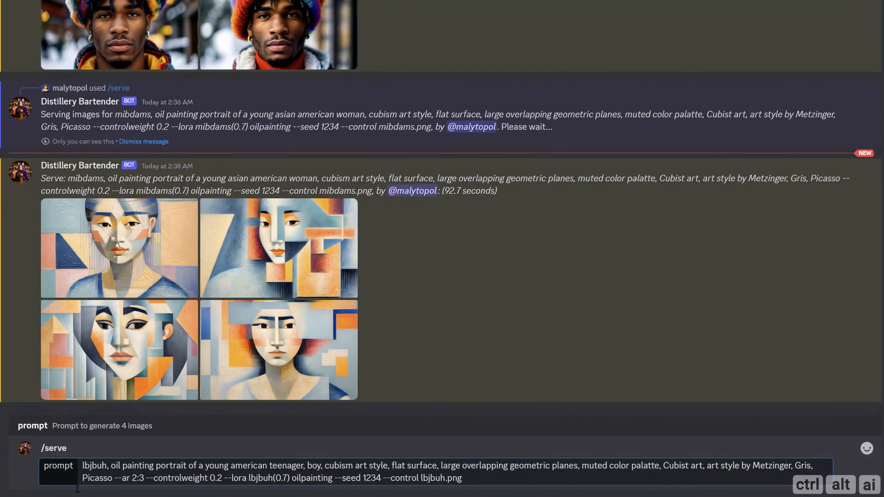
{"action": "key", "text": "Return"}
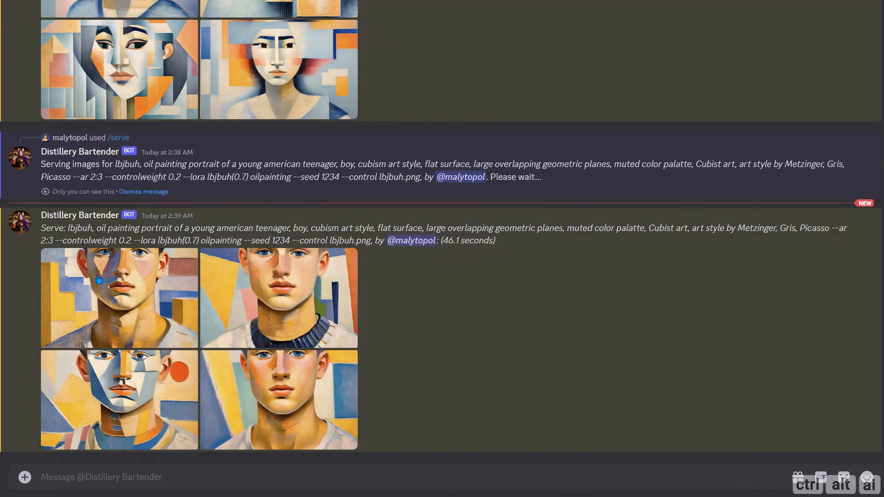
Step: View all four lbjbuh boy cubist portraits at full size and close the preview
{"action": "left_click", "coordinate": [99, 279]}
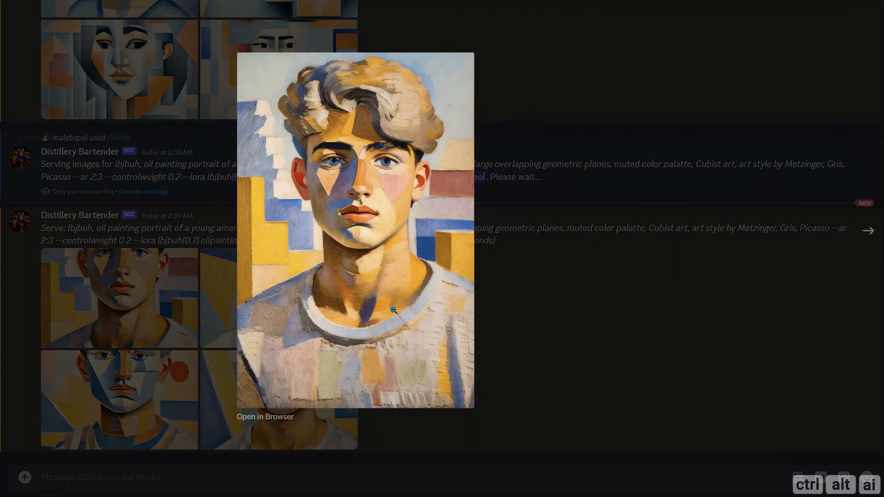
{"action": "left_click", "coordinate": [867, 232]}
{"action": "left_click", "coordinate": [869, 231]}
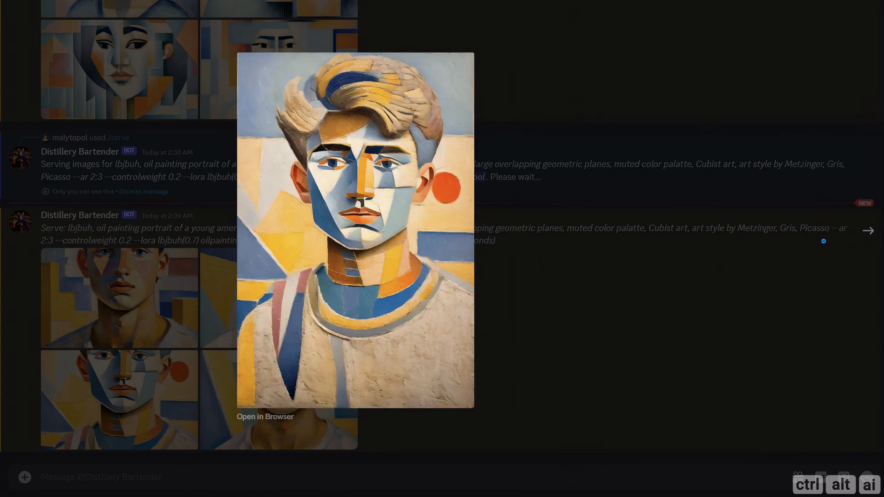
{"action": "left_click", "coordinate": [867, 231]}
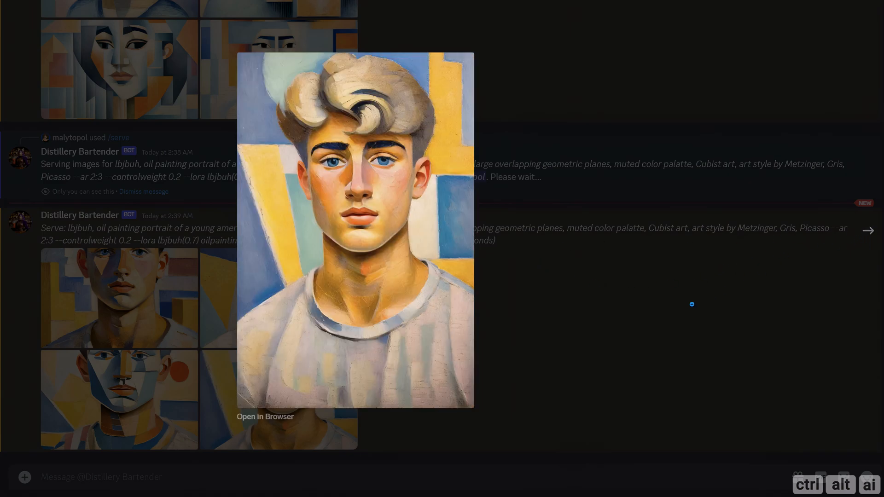
{"action": "left_click", "coordinate": [676, 313]}
Step: Run /serve for the lbjbuh boy cubist oil painting with --ar 2:3, --controlweight 0.2, --llm crazy, --lora lbjbuh(0.7) oilpainting, --seed 1234 and --control lbjbuh.png
{"action": "type", "text": "/"}
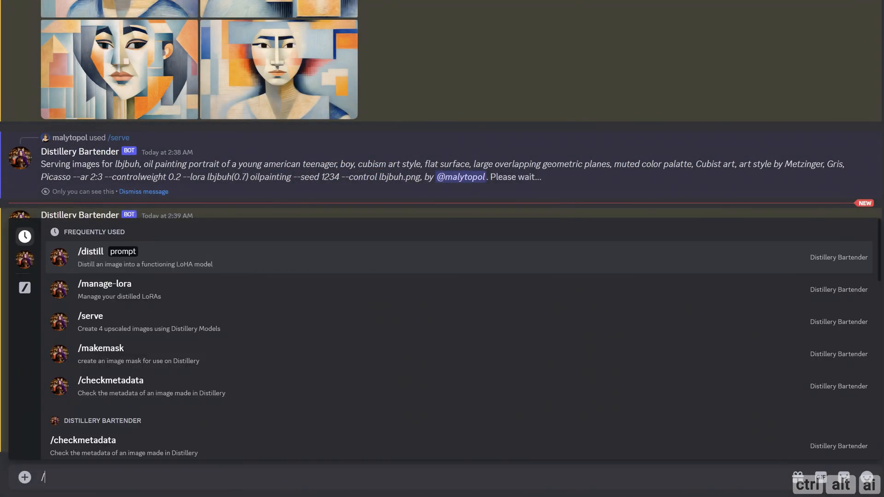
{"action": "key", "text": "Down"}
{"action": "key", "text": "Down"}
{"action": "key", "text": "Return"}
{"action": "type", "text": "lbjbuh, oil painting portrait of a young american teenager, boy, cubism art style, flat surface, large overlapping geometric planes, muted color palatte, Cubist art, art style by Metzinger, Gris, Picasso --ar 2:3 --controlweight 0.2 --llm crazy --lora lbjbuh(0.7) oilpainting --seed 1234 --control lbjbuh.png"}
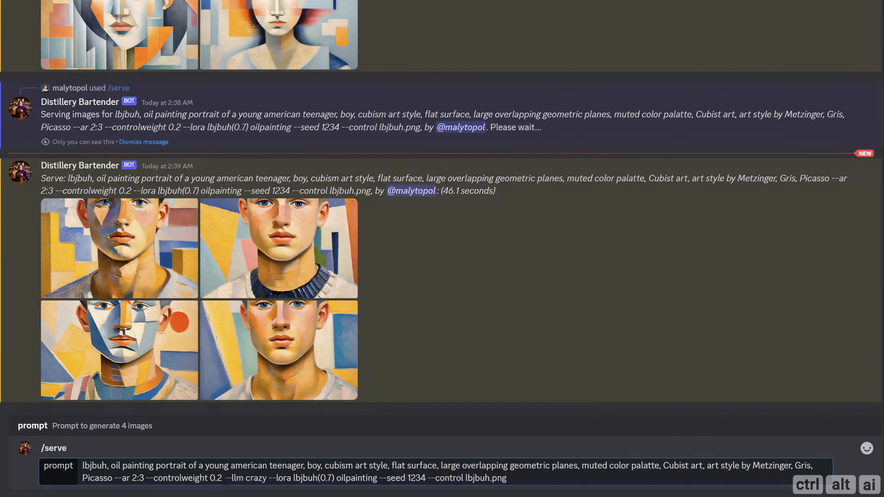
{"action": "left_click_drag", "start_coordinate": [225, 479], "coordinate": [266, 479]}
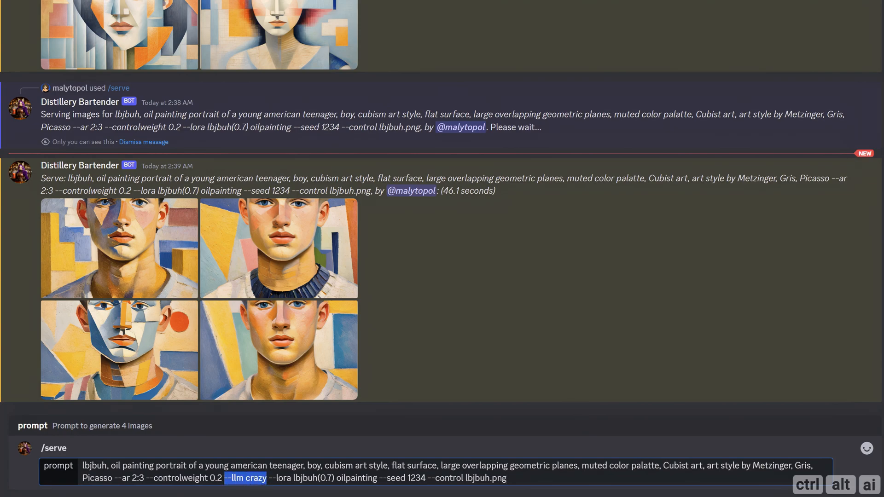
{"action": "left_click", "coordinate": [514, 481]}
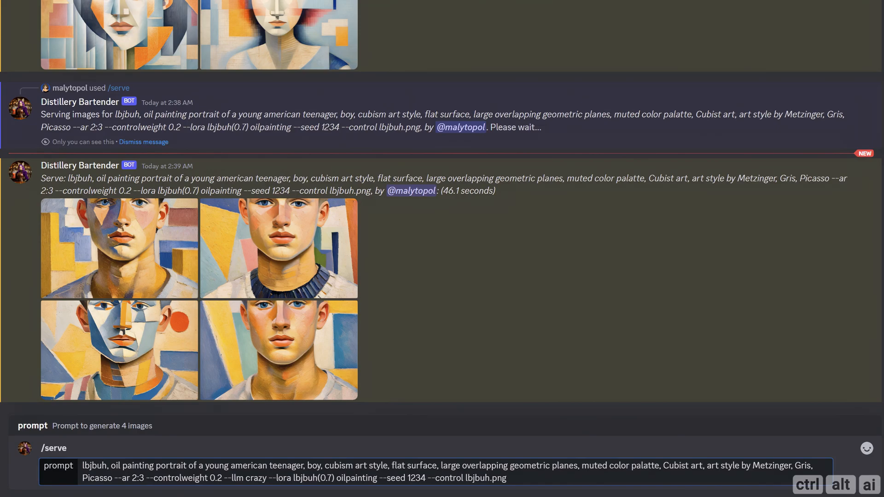
{"action": "key", "text": "Return"}
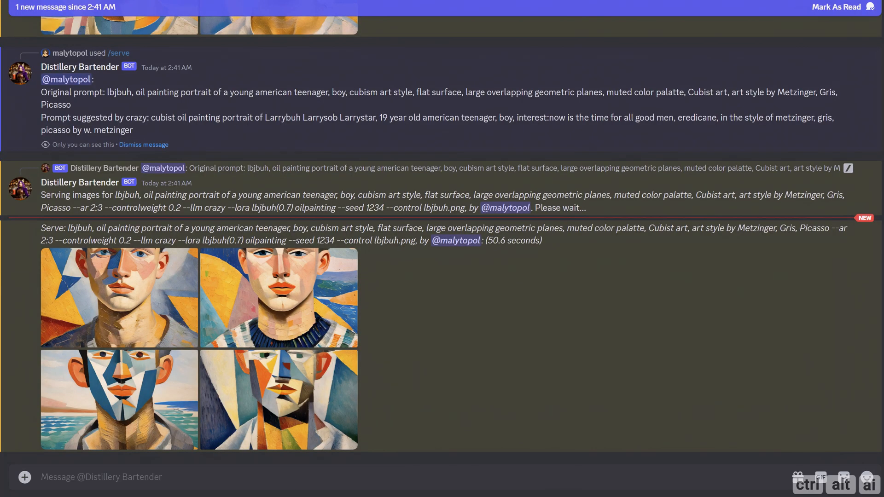
Step: View all four lbjbuh boy portraits served with --llm crazy at full size
{"action": "left_click", "coordinate": [111, 303]}
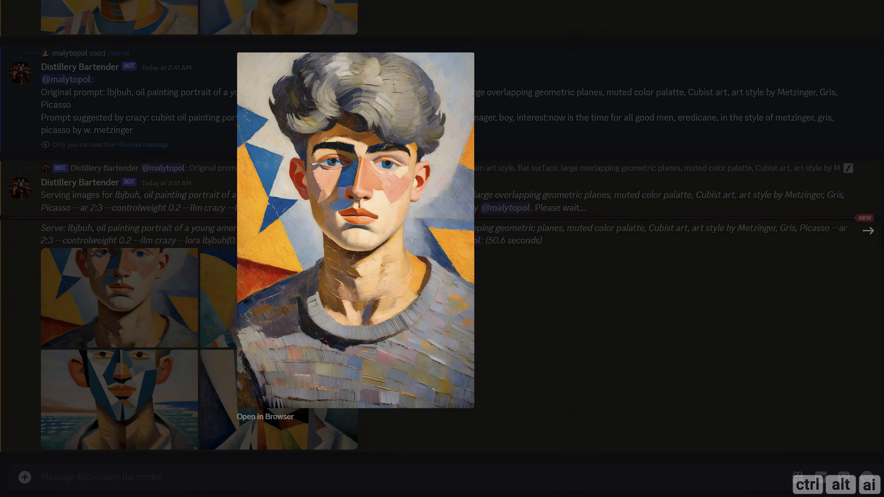
{"action": "left_click", "coordinate": [868, 233]}
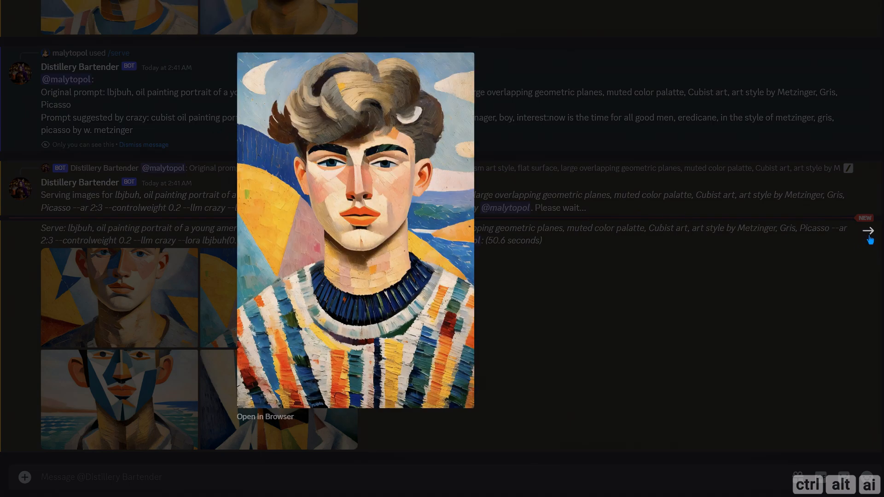
{"action": "left_click", "coordinate": [869, 234]}
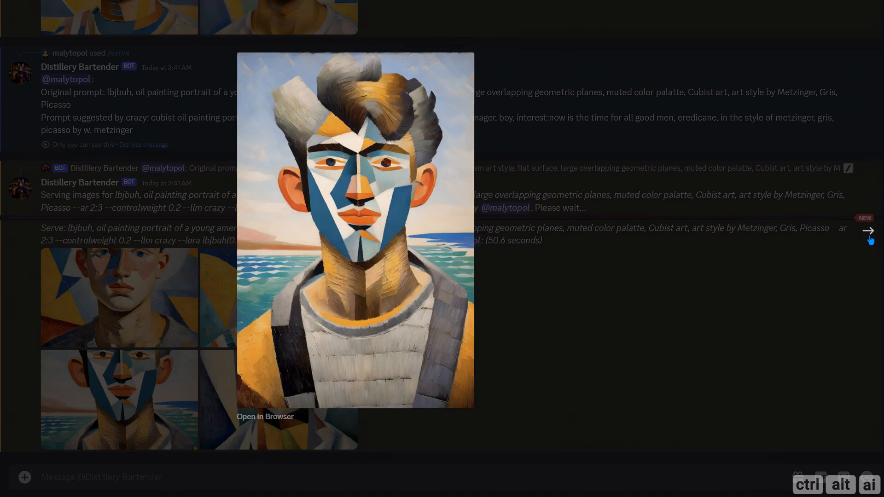
{"action": "left_click", "coordinate": [869, 237]}
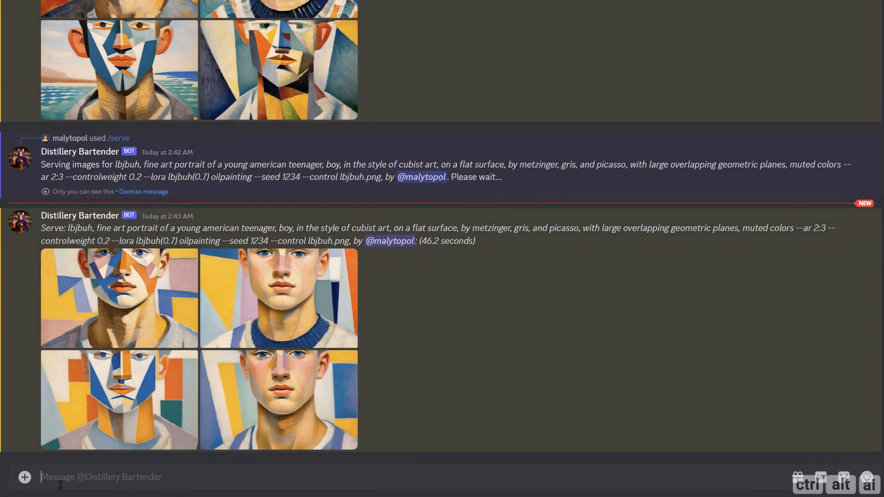
Step: Run /checkmetadata on the first image of the latest lbjbuh fine art cubist portraits and review the listed generation parameters
{"action": "type", "text": "/che"}
{"action": "key", "text": "Tab"}
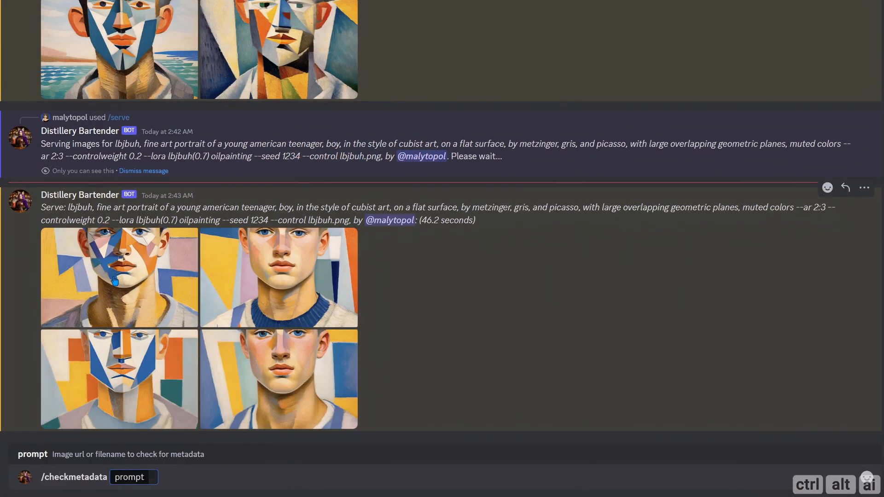
{"action": "left_click_drag", "start_coordinate": [115, 282], "coordinate": [158, 477]}
{"action": "key", "text": "Return"}
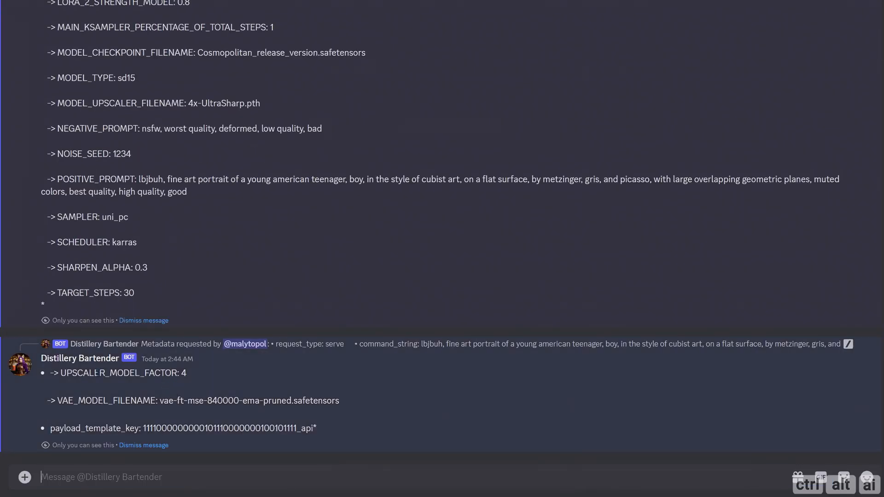
{"action": "scroll", "coordinate": [168, 337], "scroll_direction": "up", "scroll_amount": 10}
{"action": "scroll", "coordinate": [168, 337], "scroll_direction": "up", "scroll_amount": 1}
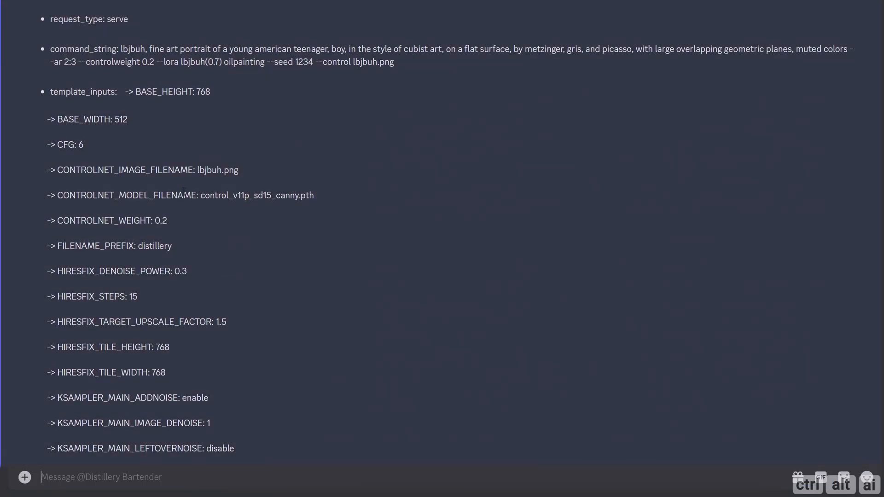
{"action": "scroll", "coordinate": [252, 231], "scroll_direction": "down", "scroll_amount": 3}
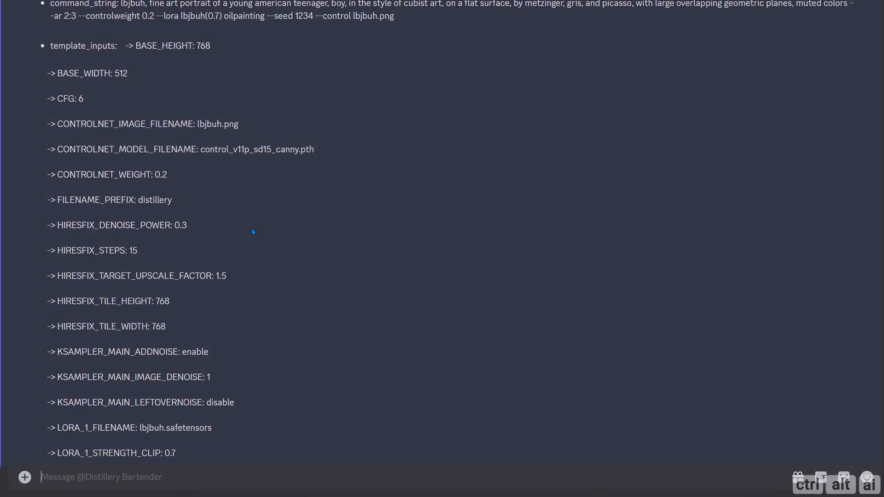
{"action": "scroll", "coordinate": [252, 231], "scroll_direction": "down", "scroll_amount": 5}
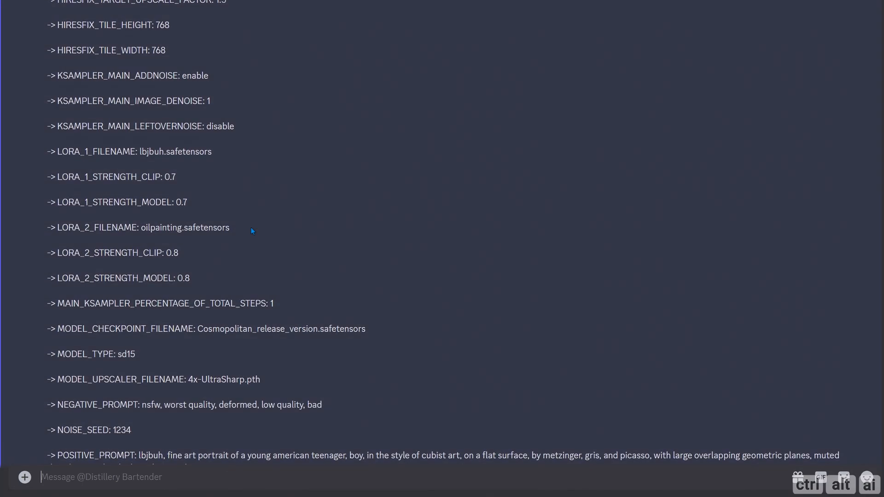
{"action": "scroll", "coordinate": [253, 231], "scroll_direction": "down", "scroll_amount": 1}
{"action": "scroll", "coordinate": [246, 246], "scroll_direction": "down", "scroll_amount": 2}
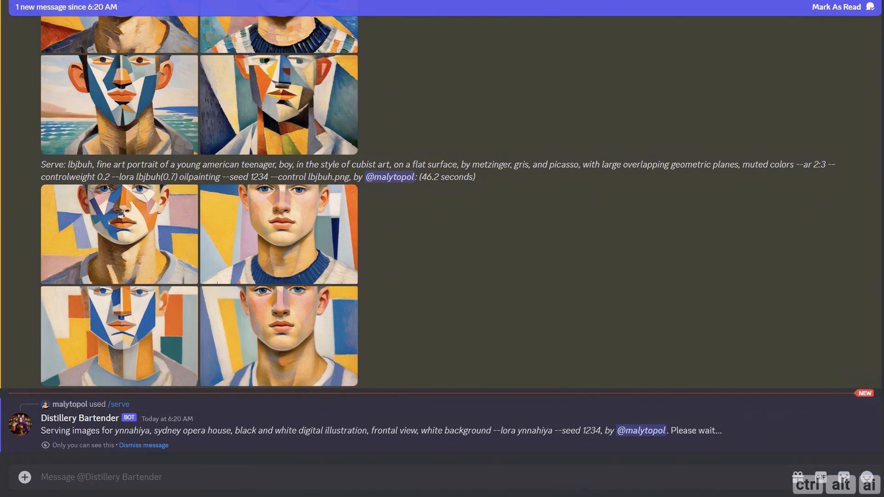
Step: Run /serve for ynnahiya, logo of a lion and ynnahiya, a man in the city as black and white digital illustrations with --lora ynnahiya --seed 1234
{"action": "type", "text": "/serve"}
{"action": "key", "text": "Return"}
{"action": "type", "text": "ynnahiya, logo of a lion, black and white digital illustration, frontal view, white background --lora ynnahiya --seed 1234"}
{"action": "key", "text": "Return"}
{"action": "type", "text": "/serve"}
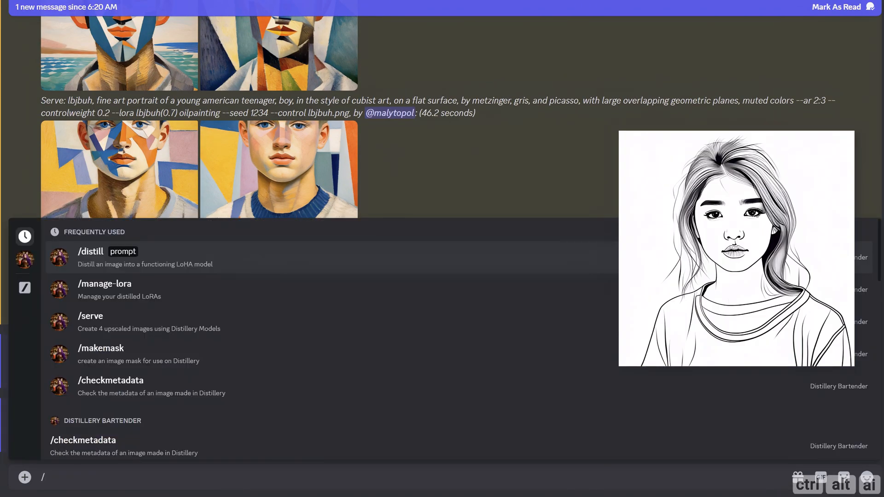
{"action": "key", "text": "Return"}
{"action": "key", "text": "ctrl+v"}
{"action": "key", "text": "Return"}
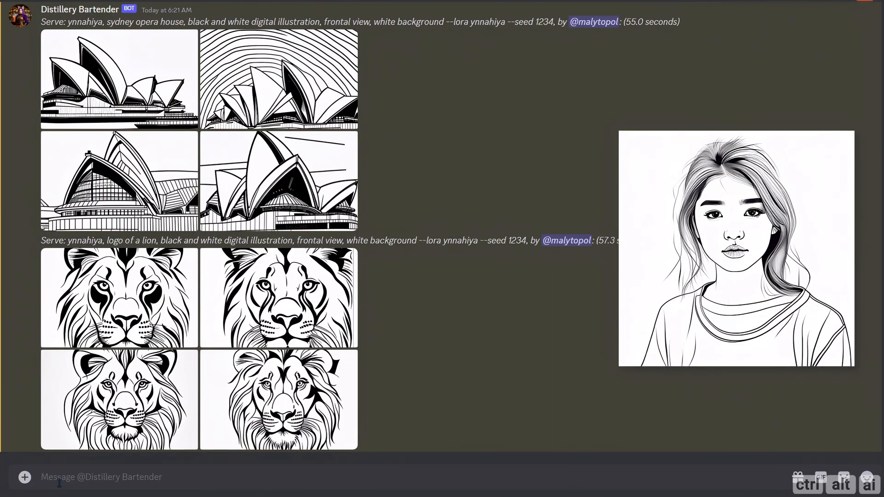
Step: Run /serve for ynnahiya, a guitar and ynnahiya, a ford mustang as black and white digital illustrations with --lora ynnahiya --seed 1234
{"action": "type", "text": "/serve"}
{"action": "key", "text": "Return"}
{"action": "type", "text": "ynnahiya, a guitar, black and white digital illustration, frontal view, white background --lora ynnahiya --seed 1234"}
{"action": "key", "text": "Return"}
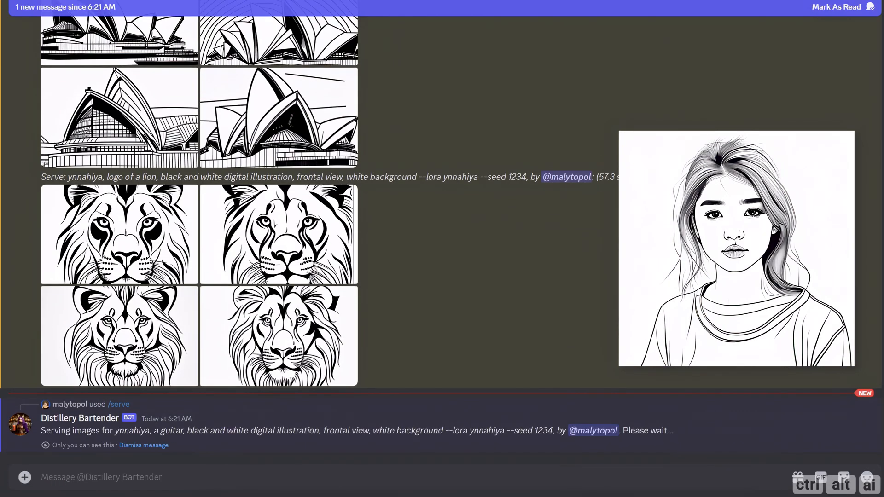
{"action": "type", "text": "/serve"}
Step: Run /serve for a ford mustang, black and white digital illustration, frontal view, white background with --seed 1234 and no LoRA
{"action": "key", "text": "Return"}
{"action": "key", "text": "ctrl+v"}
{"action": "key", "text": "Return"}
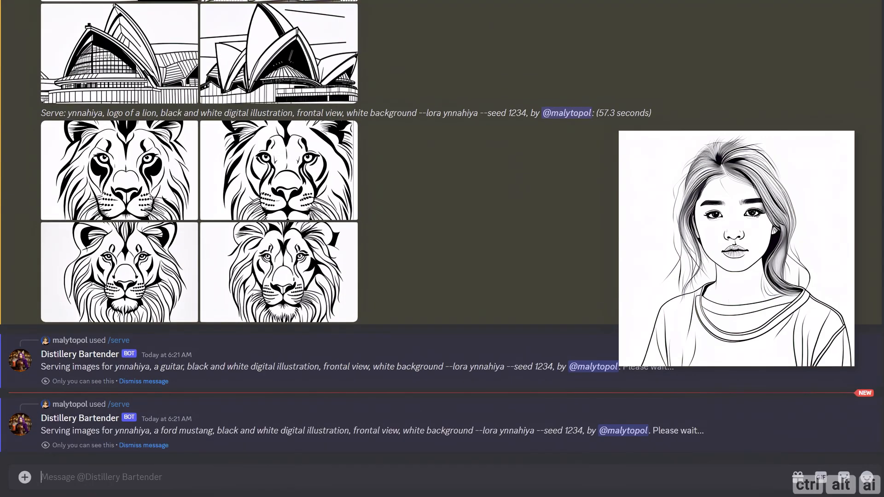
{"action": "type", "text": "/serve"}
{"action": "key", "text": "Return"}
{"action": "type", "text": "a ford mustang, black and white digital illustration, frontal view, white background --seed 1234"}
{"action": "key", "text": "Return"}
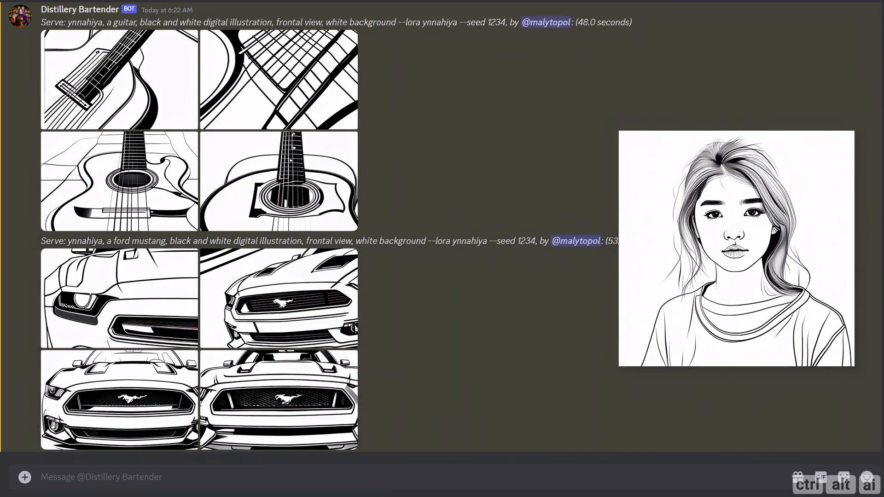
Step: View a Sydney Opera House, a lion and a man in the city illustration at full size, closing each preview
{"action": "scroll", "coordinate": [406, 357], "scroll_direction": "up", "scroll_amount": 20}
{"action": "scroll", "coordinate": [407, 357], "scroll_direction": "down", "scroll_amount": 7}
{"action": "left_click", "coordinate": [162, 226]}
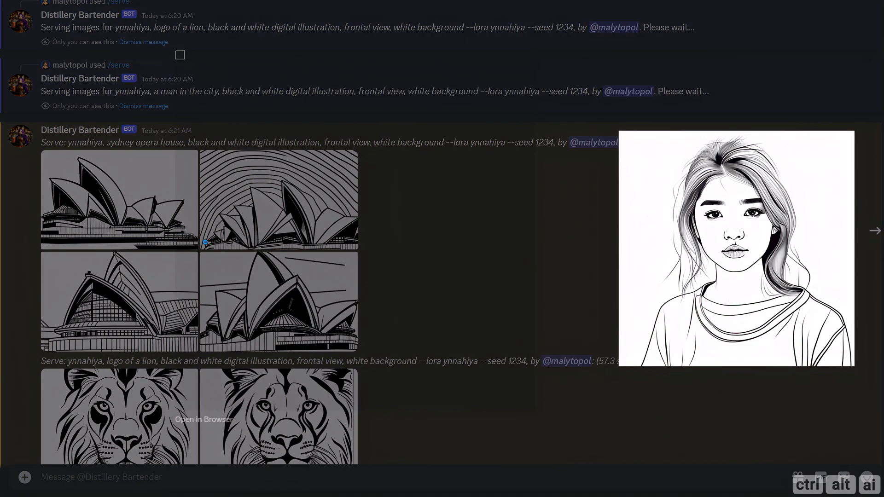
{"action": "left_click", "coordinate": [604, 280]}
{"action": "scroll", "coordinate": [153, 234], "scroll_direction": "down", "scroll_amount": 5}
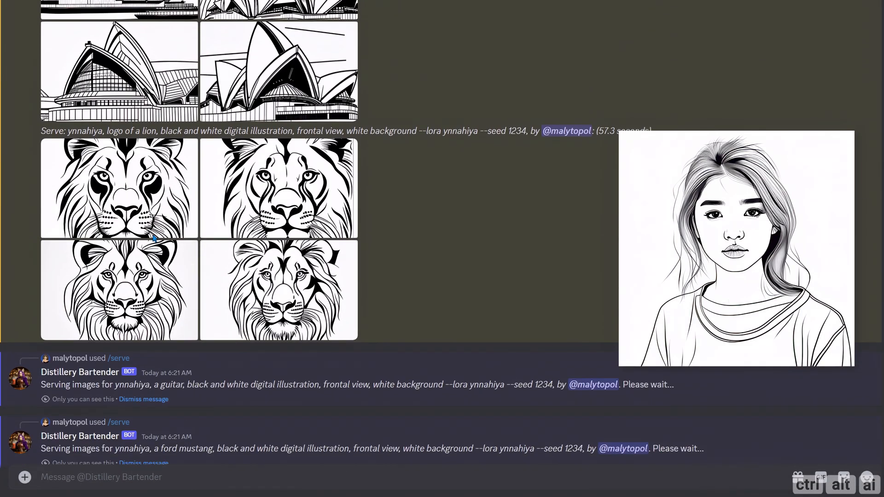
{"action": "left_click", "coordinate": [153, 234]}
{"action": "left_click", "coordinate": [515, 237]}
{"action": "scroll", "coordinate": [515, 237], "scroll_direction": "down", "scroll_amount": 8}
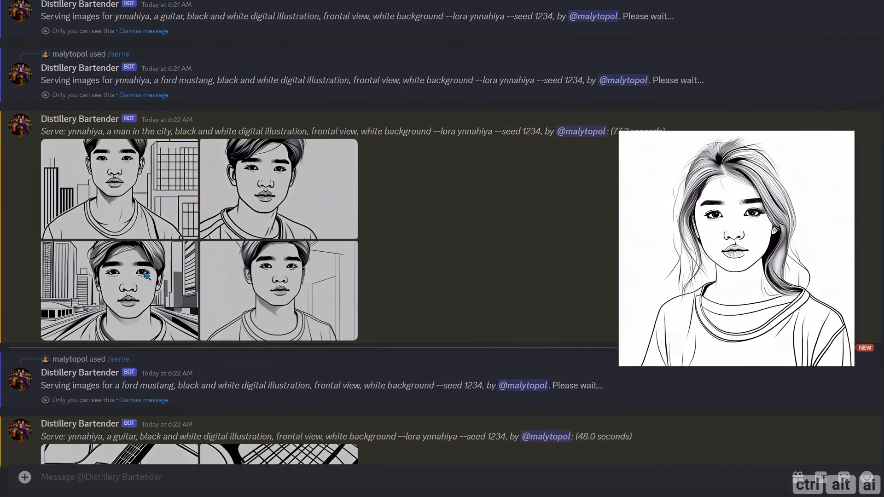
{"action": "left_click", "coordinate": [146, 276]}
{"action": "left_click", "coordinate": [594, 283]}
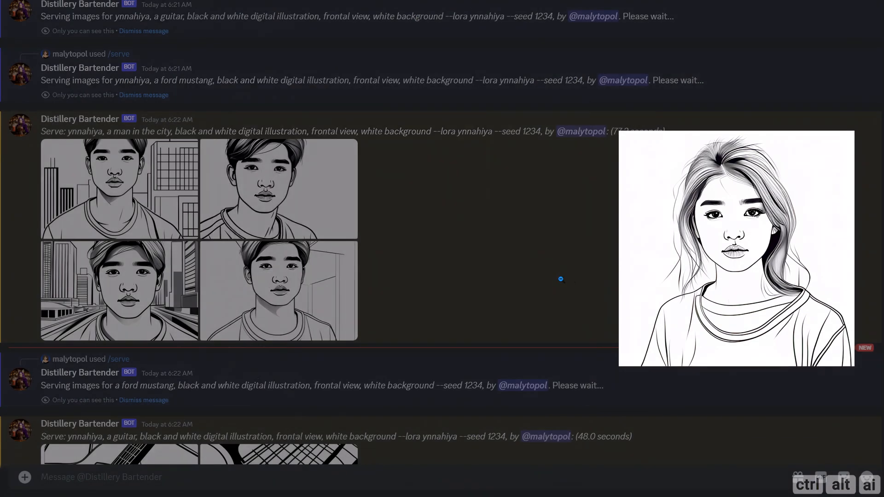
Step: Compare the four ynnahiya LoRA Ford Mustang illustrations with the first Mustang served without the LoRA at full size, closing each preview
{"action": "scroll", "coordinate": [439, 285], "scroll_direction": "down", "scroll_amount": 7}
{"action": "scroll", "coordinate": [440, 285], "scroll_direction": "down", "scroll_amount": 5}
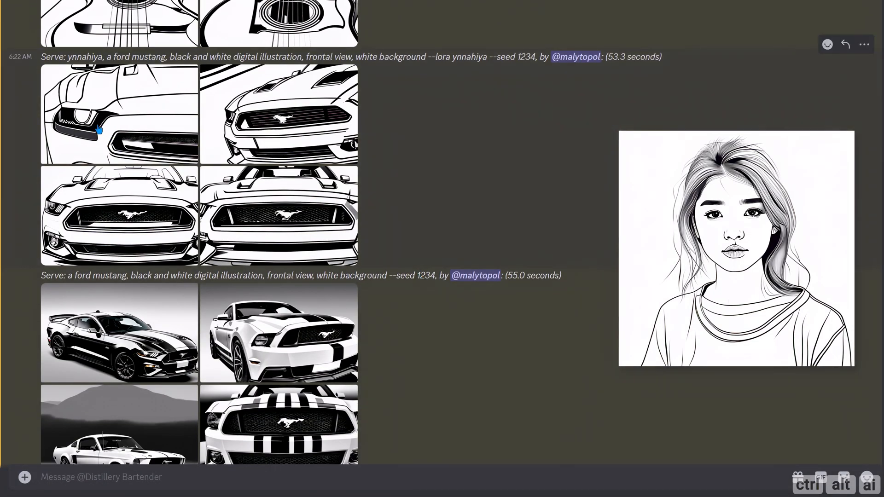
{"action": "left_click", "coordinate": [103, 132]}
{"action": "left_click", "coordinate": [869, 233]}
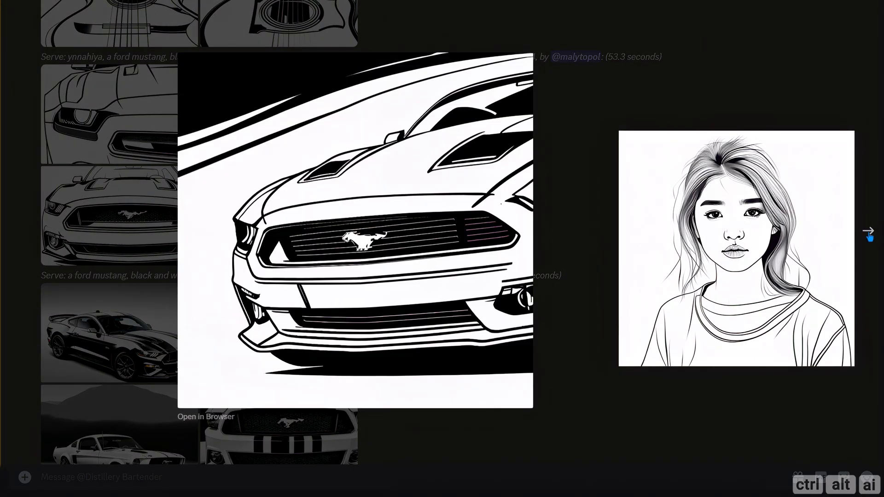
{"action": "left_click", "coordinate": [869, 234]}
{"action": "left_click", "coordinate": [869, 233]}
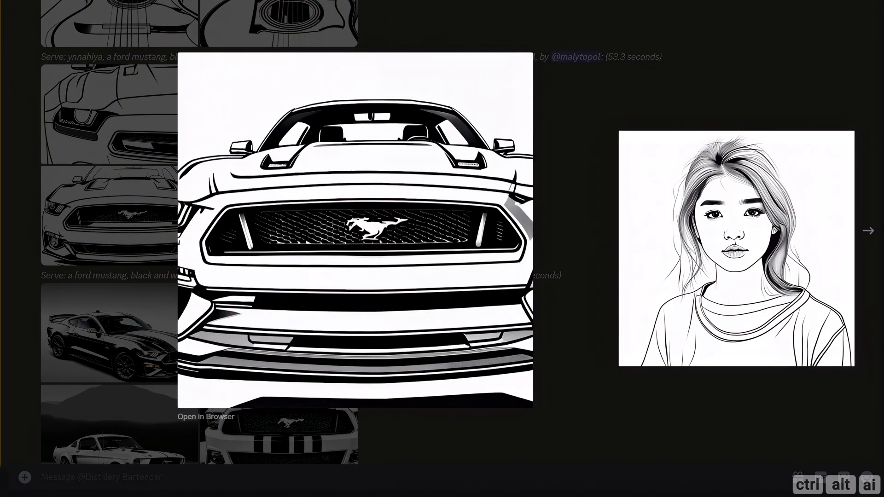
{"action": "left_click", "coordinate": [572, 250]}
{"action": "scroll", "coordinate": [395, 306], "scroll_direction": "down", "scroll_amount": 1}
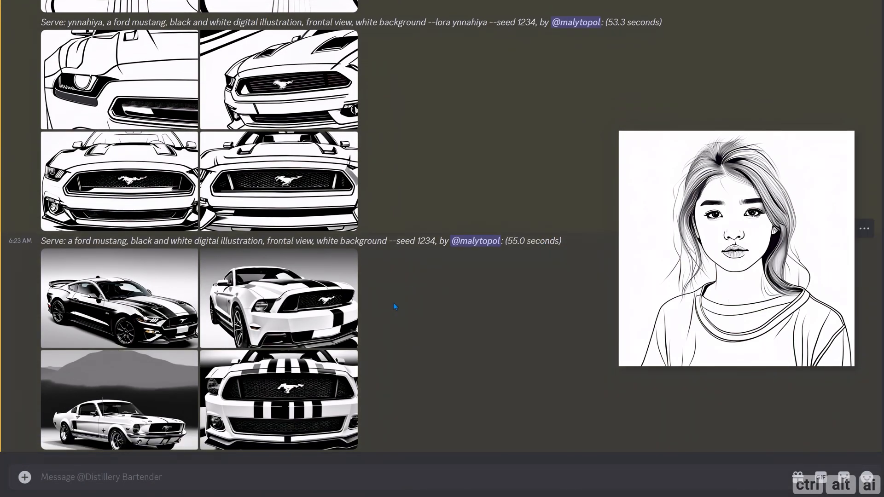
{"action": "left_click", "coordinate": [134, 315]}
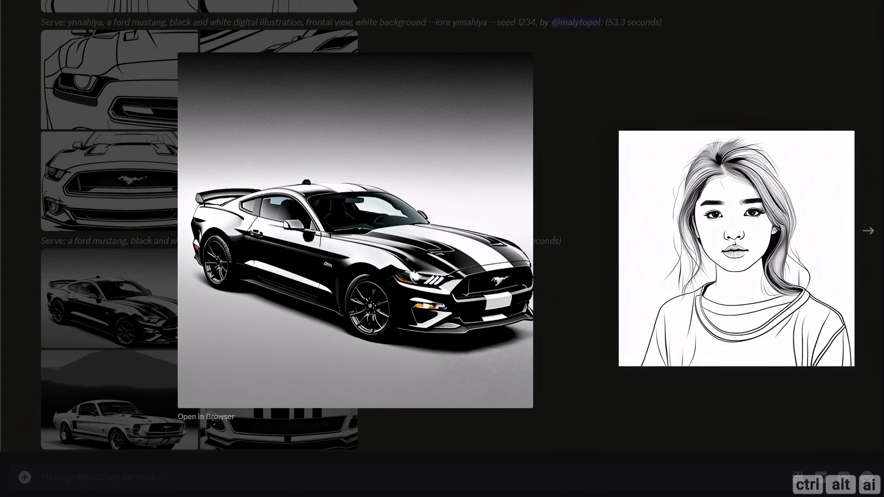
{"action": "left_click", "coordinate": [602, 336]}
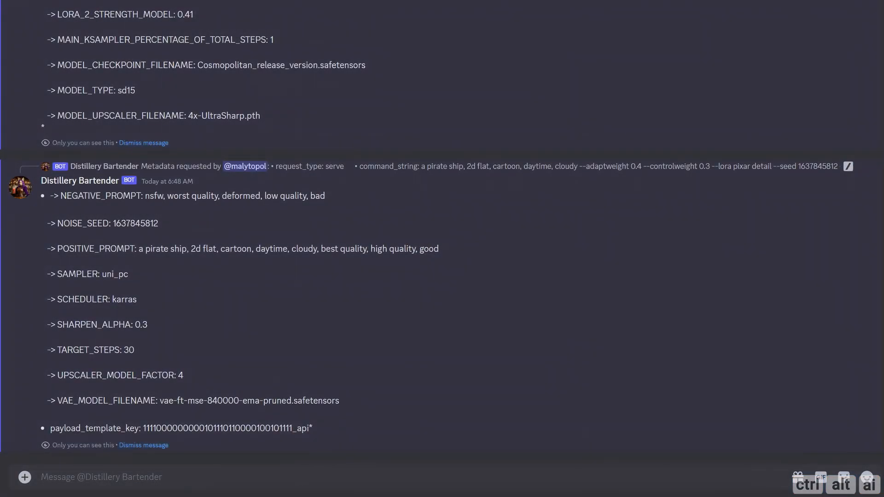
{"action": "left_click", "coordinate": [86, 479]}
{"action": "type", "text": "/"}
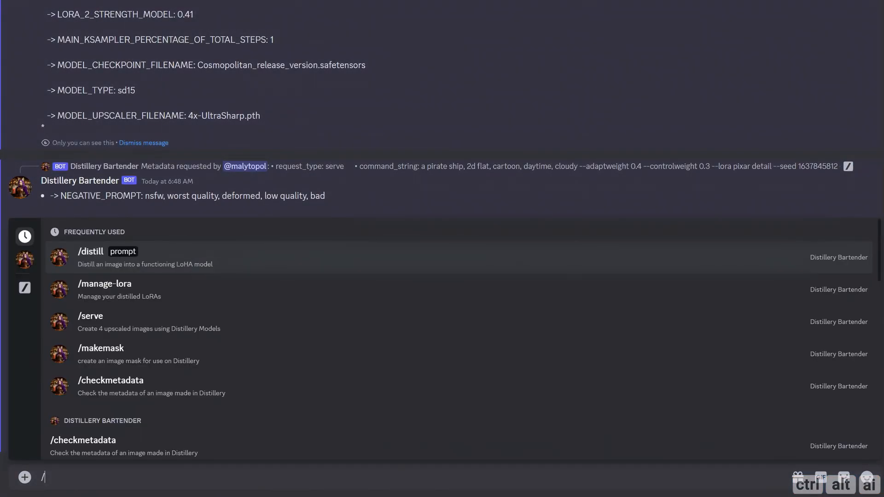
{"action": "key", "text": "Down"}
{"action": "key", "text": "Down"}
{"action": "key", "text": "Return"}
{"action": "key", "text": "ctrl+v"}
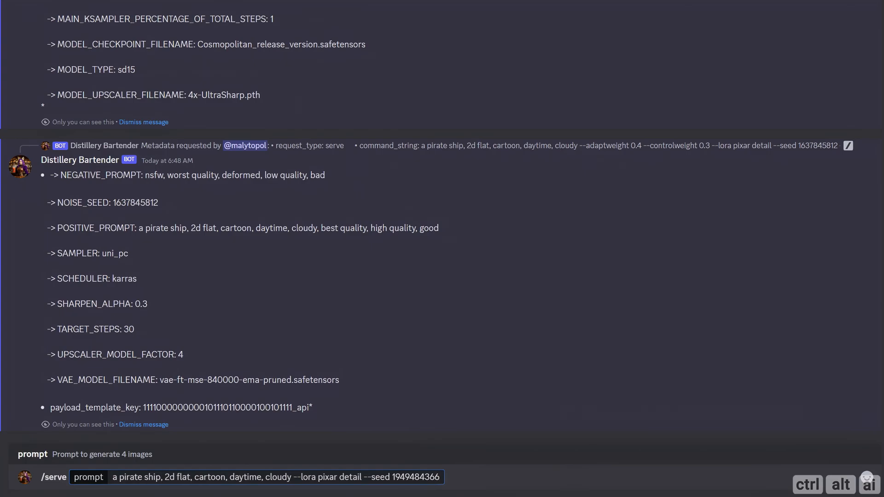
{"action": "key", "text": "Return"}
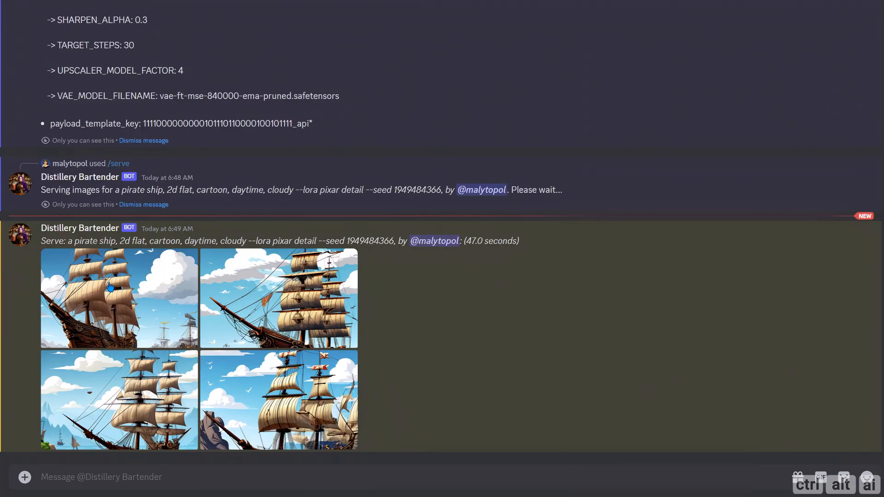
{"action": "left_click", "coordinate": [111, 286]}
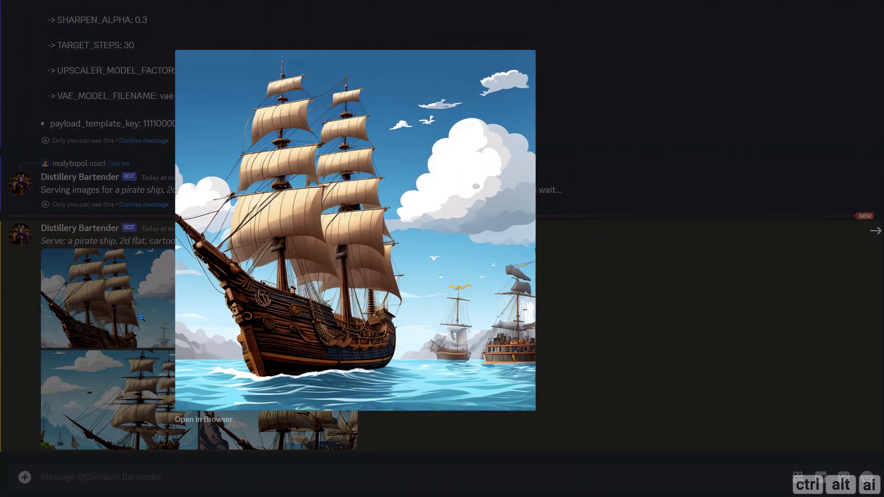
{"action": "left_click", "coordinate": [868, 232]}
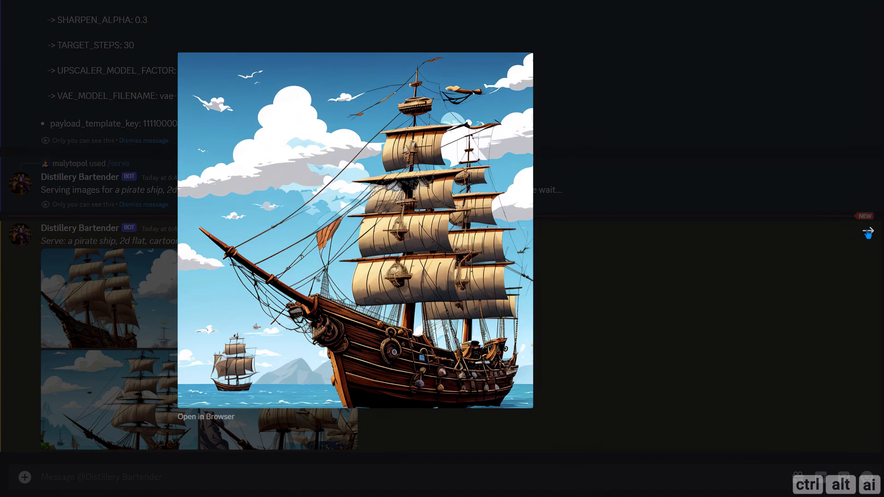
{"action": "left_click", "coordinate": [867, 233]}
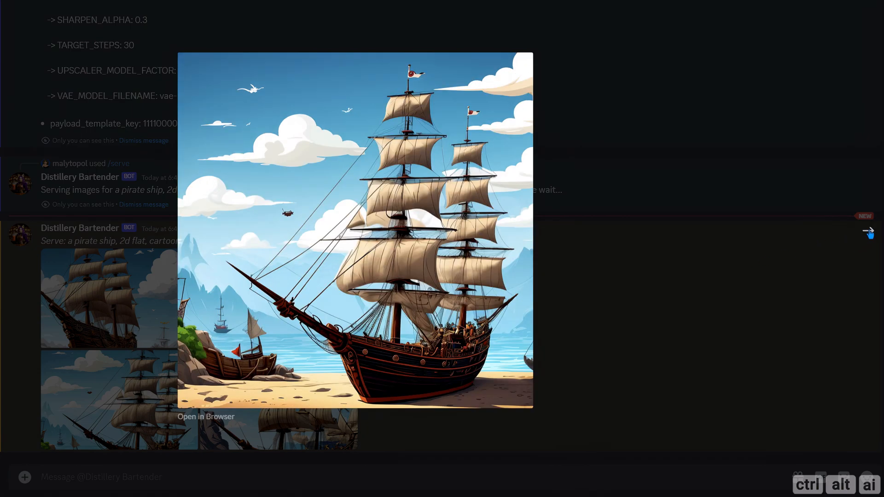
{"action": "left_click", "coordinate": [868, 232]}
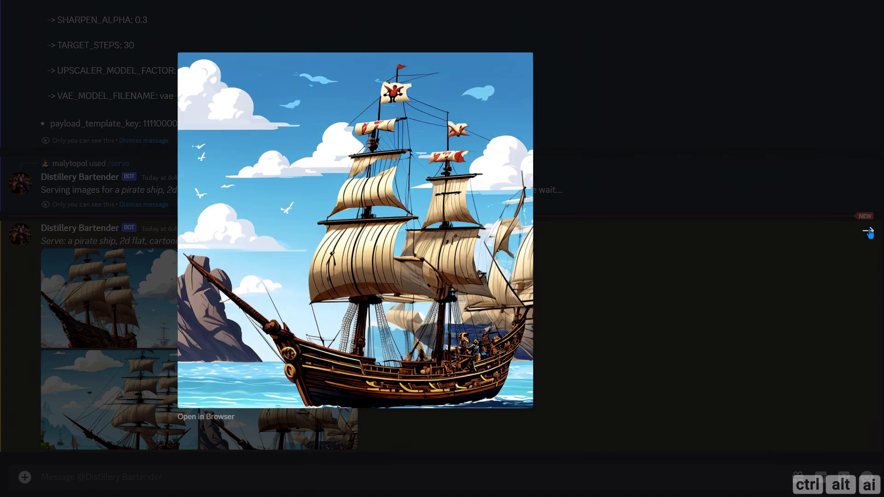
{"action": "left_click", "coordinate": [667, 298]}
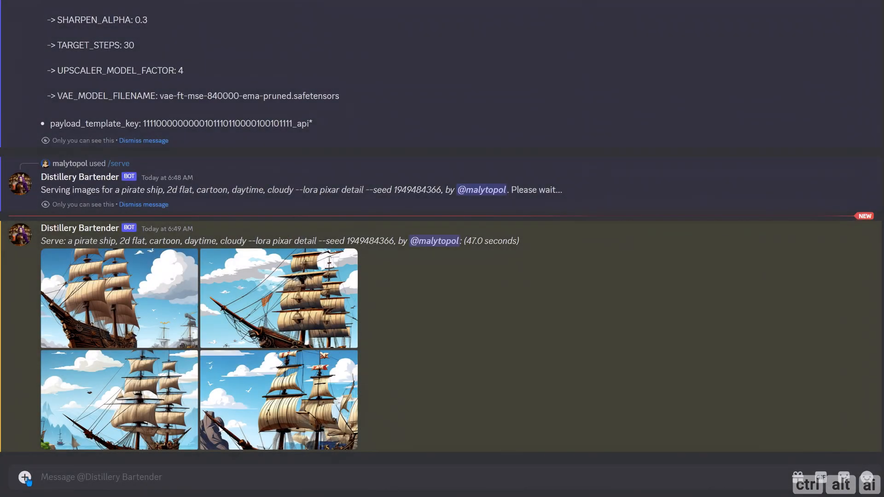
Step: Upload the image pirate_ship_4.png to the Distillery Bartender chat
{"action": "left_click", "coordinate": [25, 477]}
{"action": "left_click", "coordinate": [59, 422]}
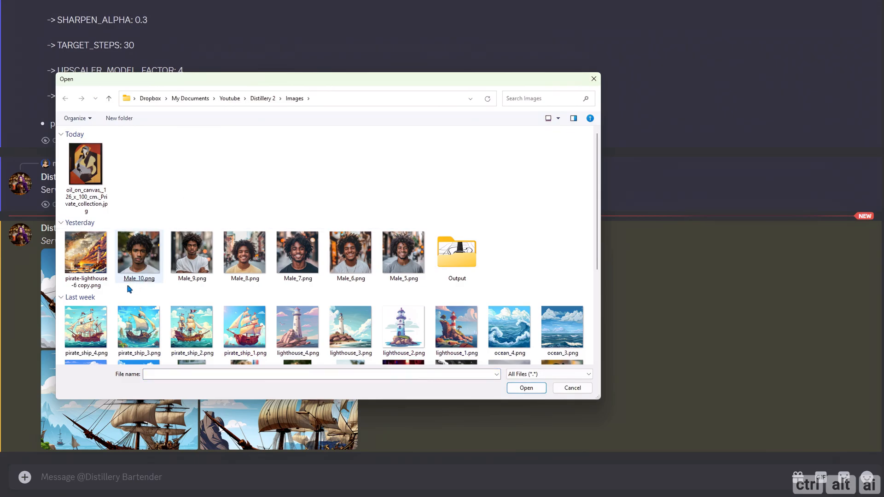
{"action": "left_click", "coordinate": [91, 337]}
{"action": "double_click", "coordinate": [91, 336]}
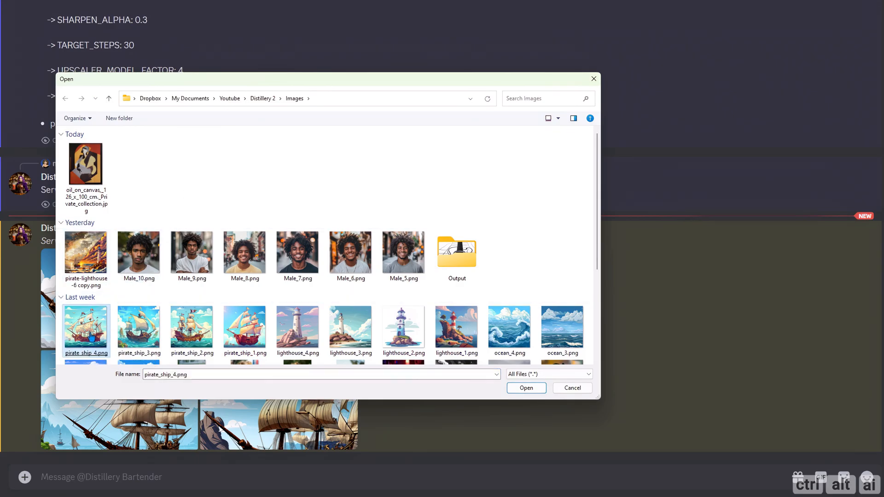
{"action": "key", "text": "Return"}
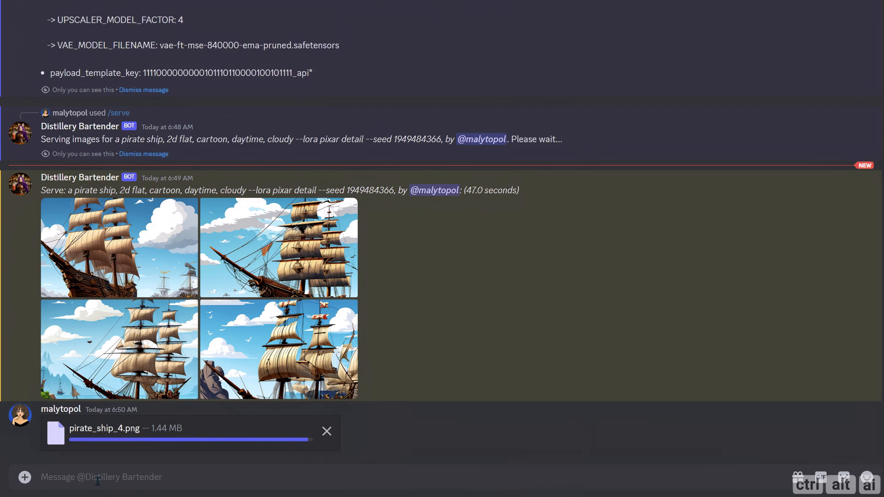
{"action": "type", "text": "/"}
{"action": "key", "text": "Down"}
{"action": "key", "text": "Down"}
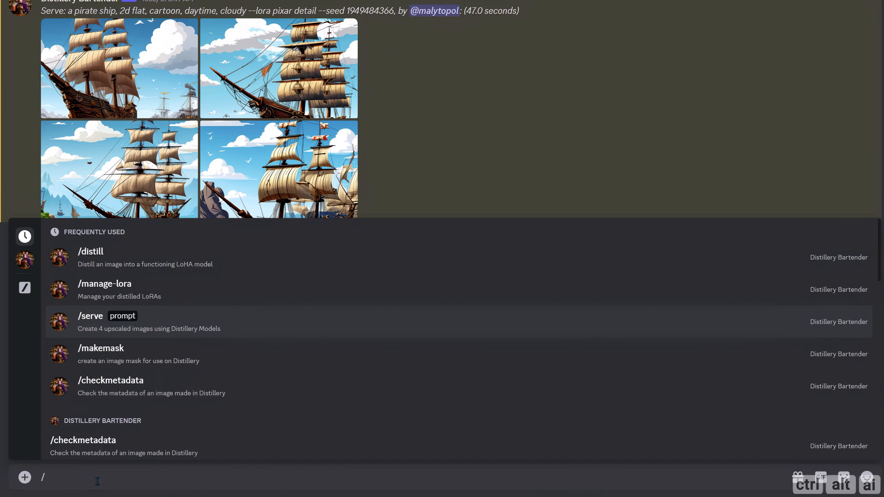
{"action": "key", "text": "Return"}
{"action": "key", "text": "ctrl+v"}
{"action": "type", "text": "--ada"}
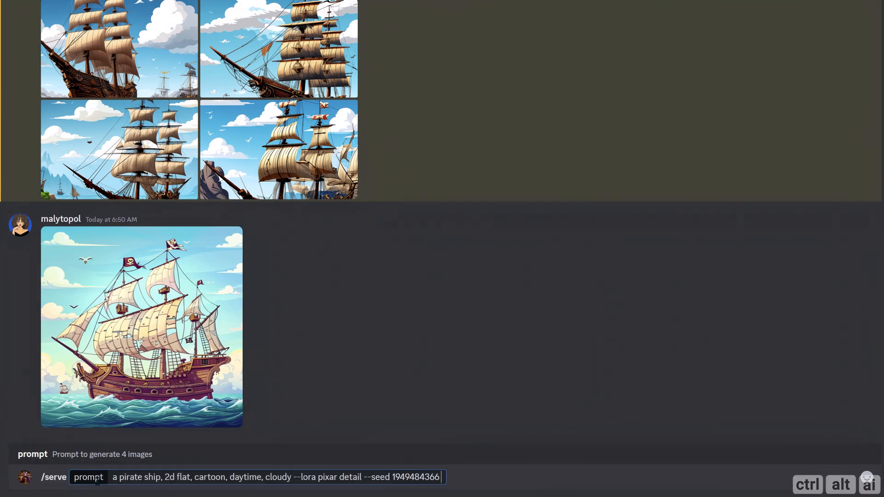
{"action": "type", "text": "pt"}
{"action": "left_click_drag", "start_coordinate": [138, 328], "coordinate": [479, 480]}
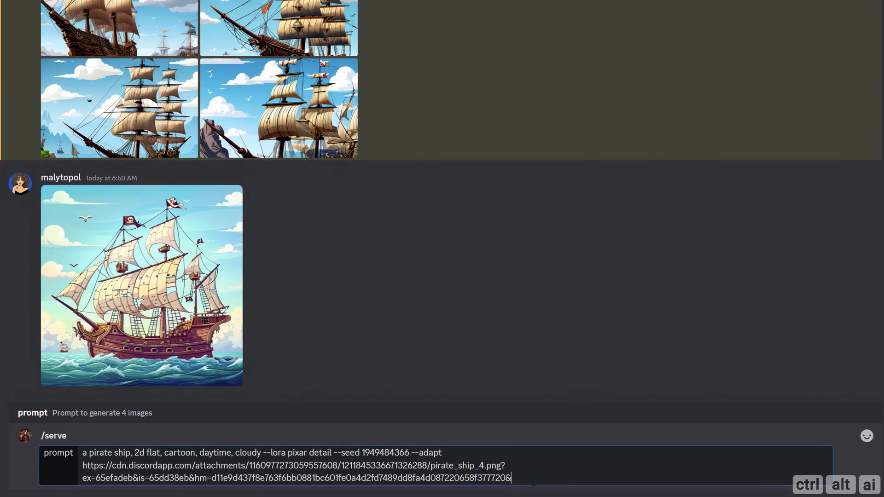
{"action": "key", "text": "Return"}
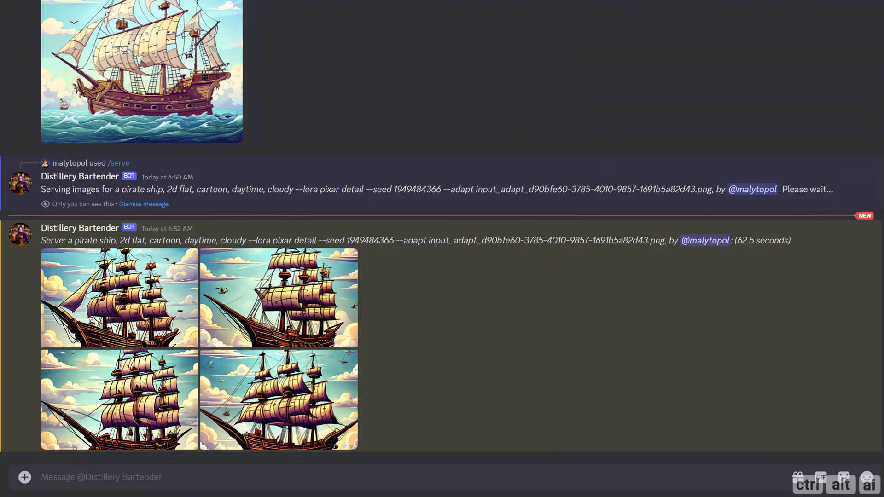
Step: View the four pirate ship images served with --adapt at full size, closing the preview at the end
{"action": "left_click", "coordinate": [97, 284]}
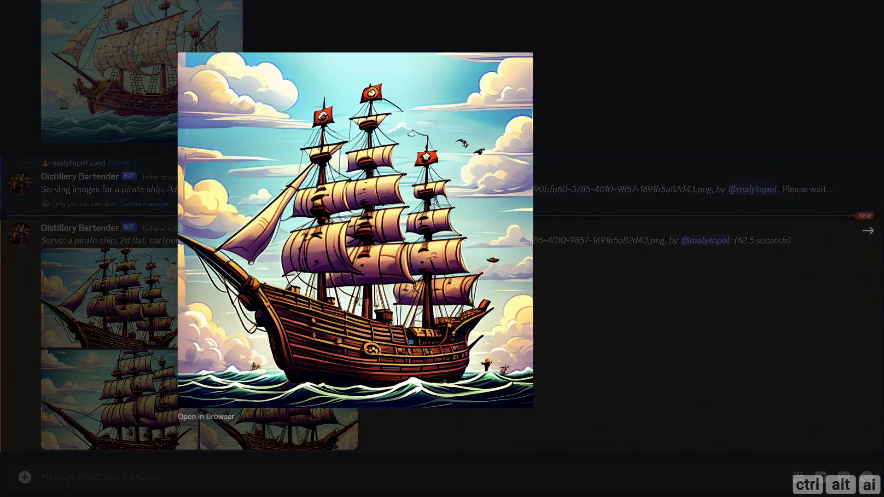
{"action": "left_click", "coordinate": [865, 235]}
{"action": "left_click", "coordinate": [865, 234]}
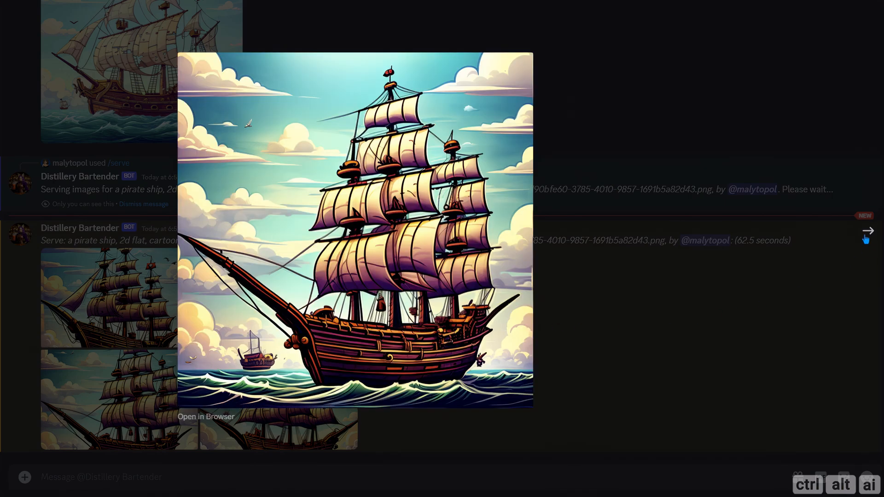
{"action": "left_click", "coordinate": [866, 235]}
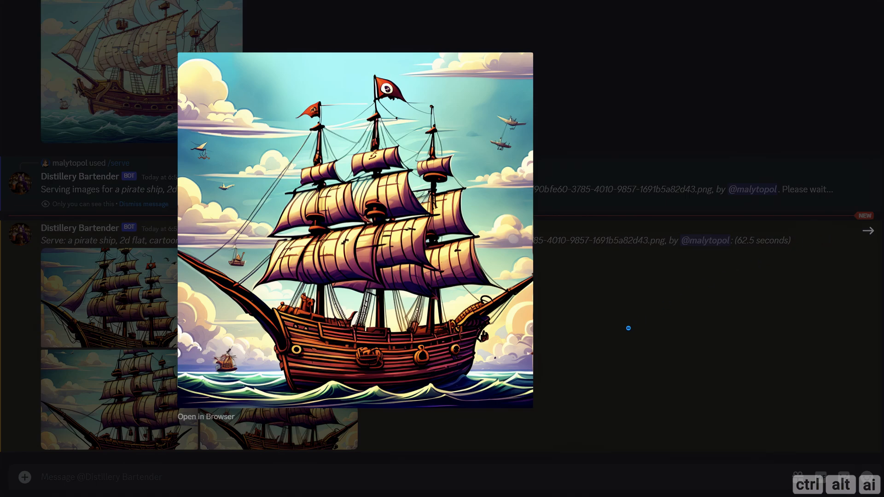
{"action": "left_click", "coordinate": [628, 328]}
Step: Run /serve with the previous pirate ship prompt and its --adapt image, adding --adaptweight 0.4
{"action": "type", "text": "/"}
{"action": "key", "text": "Down"}
{"action": "key", "text": "Down"}
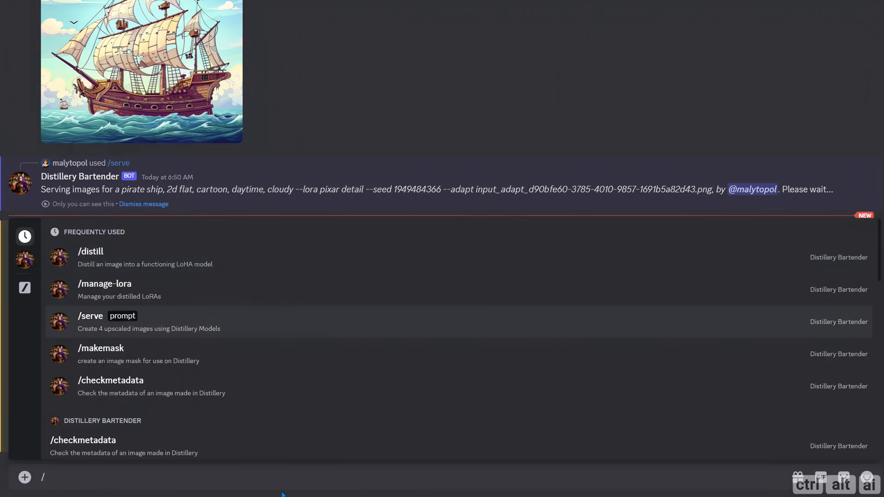
{"action": "key", "text": "Return"}
{"action": "key", "text": "ctrl+v"}
{"action": "type", "text": "--adapt"}
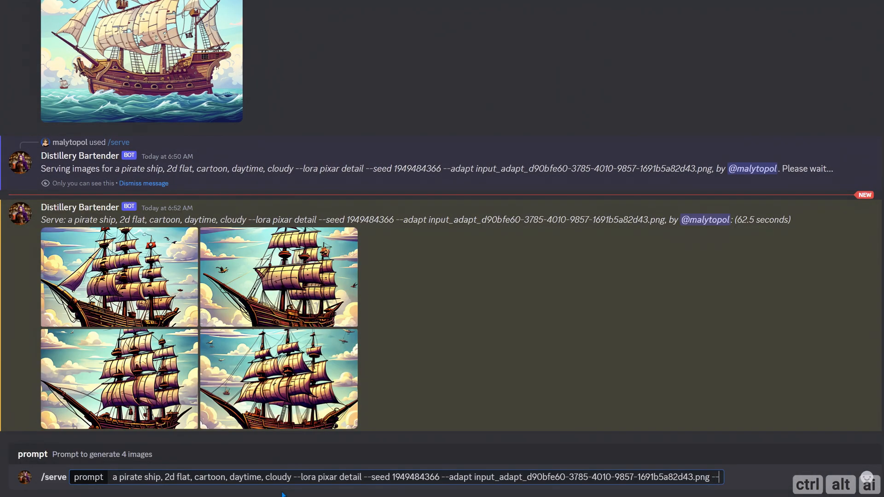
{"action": "type", "text": "weight"}
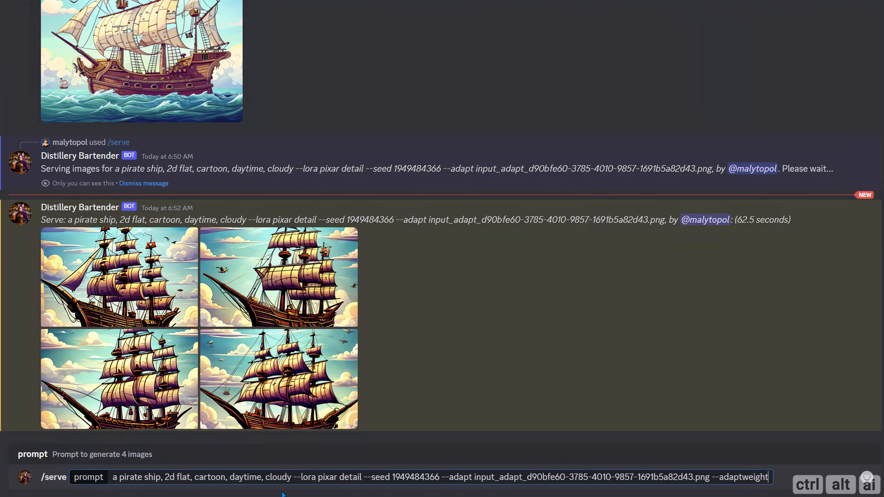
{"action": "type", "text": " 0.4"}
{"action": "key", "text": "Return"}
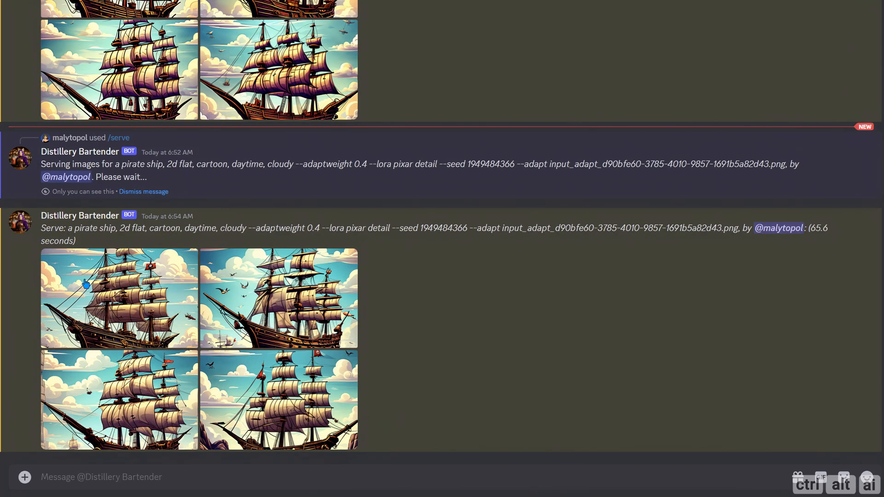
Step: View the four pirate ship images served with --adaptweight 0.4 at full size, closing the preview at the end
{"action": "left_click", "coordinate": [86, 283]}
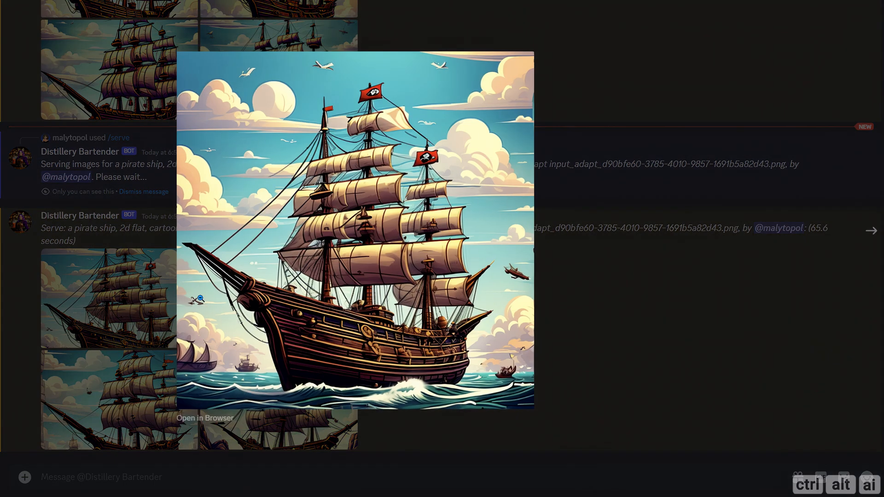
{"action": "left_click", "coordinate": [861, 239]}
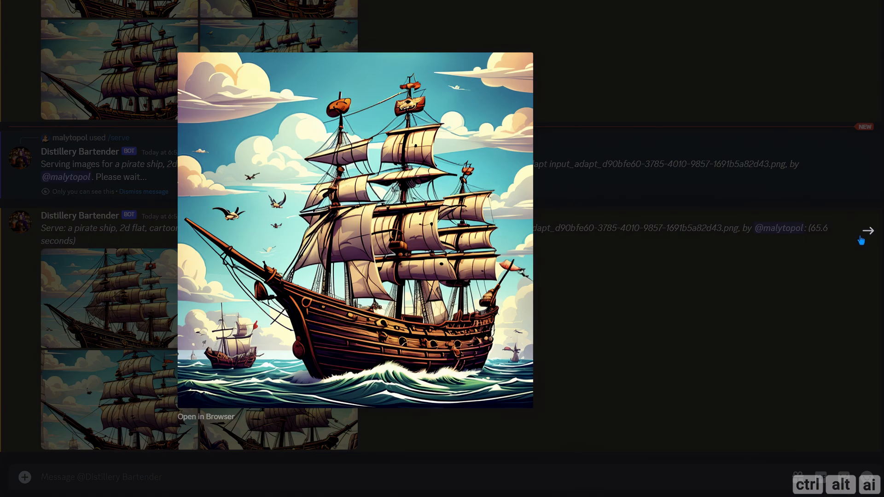
{"action": "left_click", "coordinate": [861, 239]}
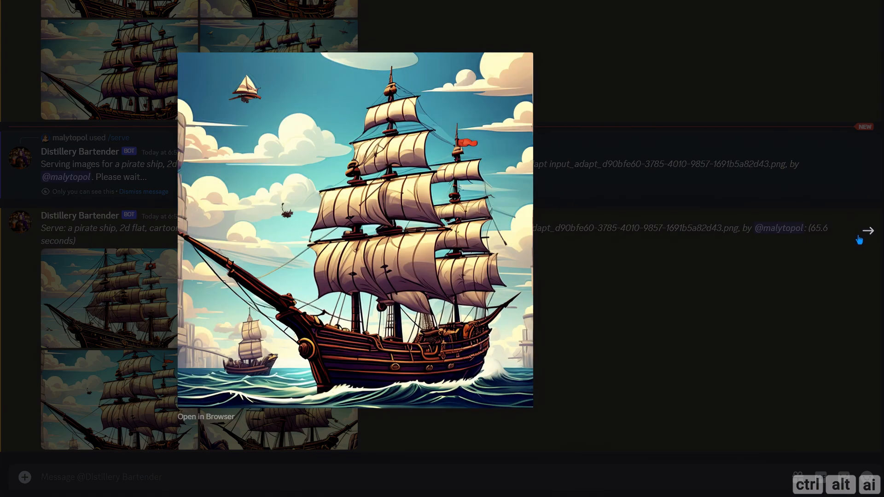
{"action": "left_click", "coordinate": [860, 239]}
{"action": "left_click", "coordinate": [635, 290]}
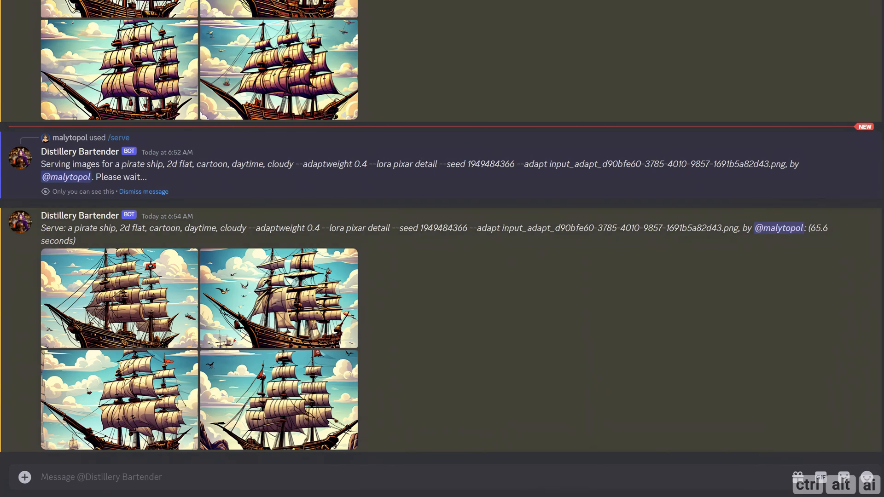
Step: Start a new /serve with the previous pirate ship prompt and set its --adaptweight to 0.3
{"action": "type", "text": "/"}
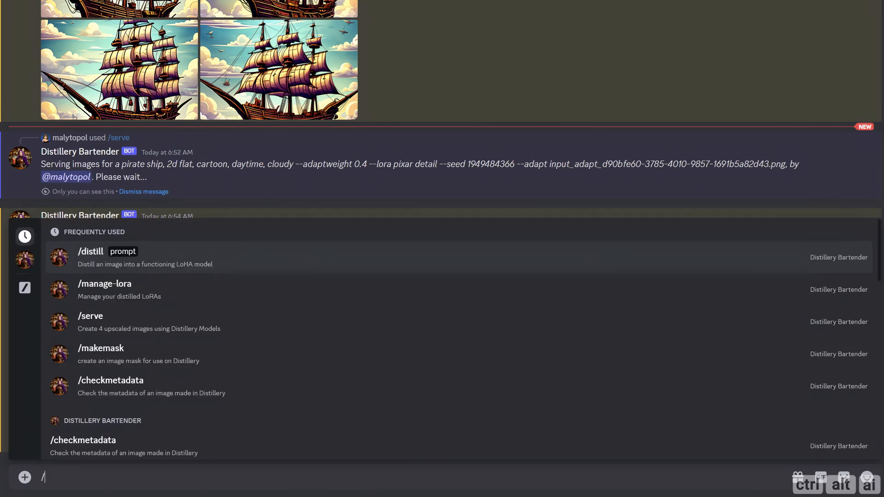
{"action": "key", "text": "Down"}
{"action": "key", "text": "Down"}
{"action": "key", "text": "Return"}
{"action": "key", "text": "ctrl+v"}
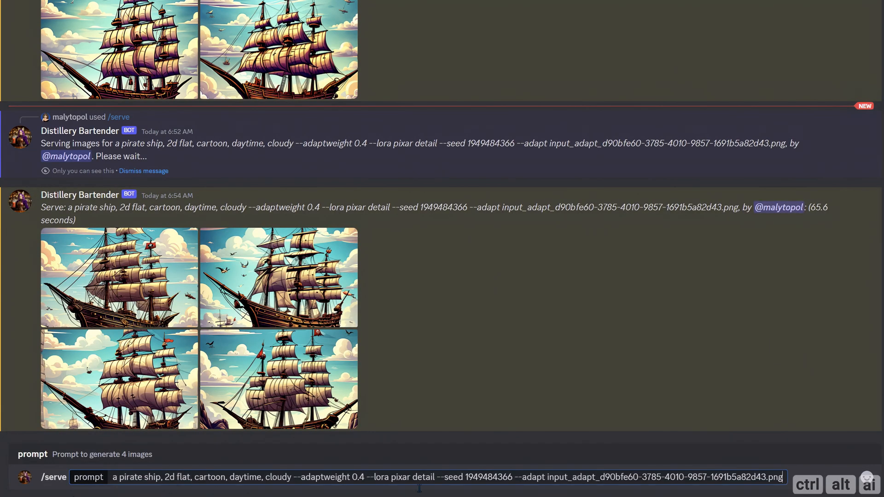
{"action": "key", "text": "BackSpace"}
{"action": "type", "text": "3.png --control"}
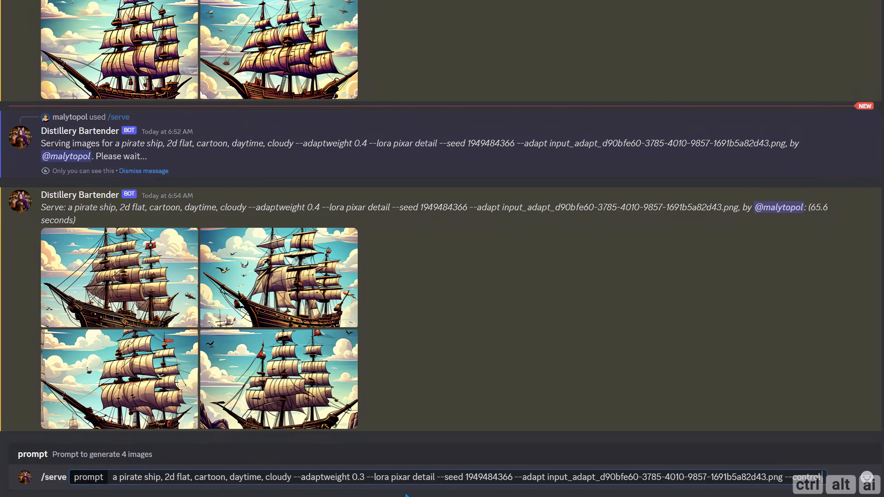
Step: Add --control with the uploaded pirate_ship_4.png image and --controlweight 0.3 to the prompt, and run the /serve command
{"action": "scroll", "coordinate": [330, 308], "scroll_direction": "up", "scroll_amount": 10}
{"action": "scroll", "coordinate": [262, 316], "scroll_direction": "up", "scroll_amount": 4}
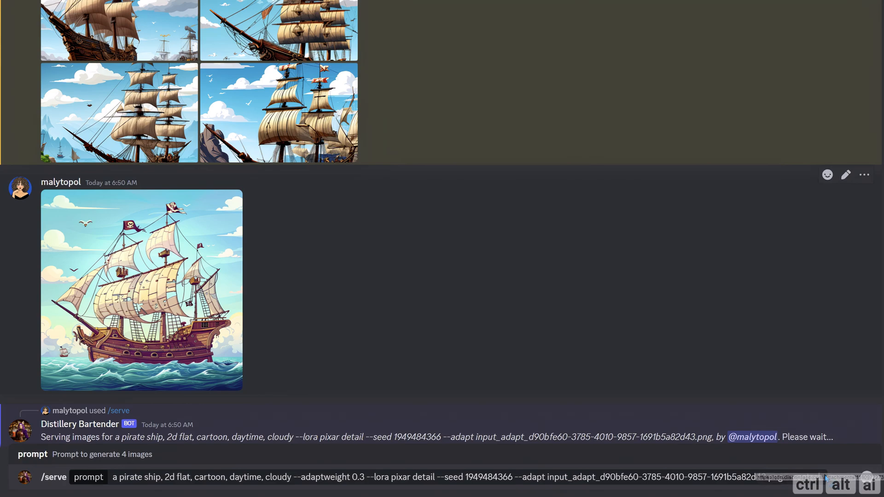
{"action": "key", "text": "ctrl+v"}
{"action": "type", "text": "--"}
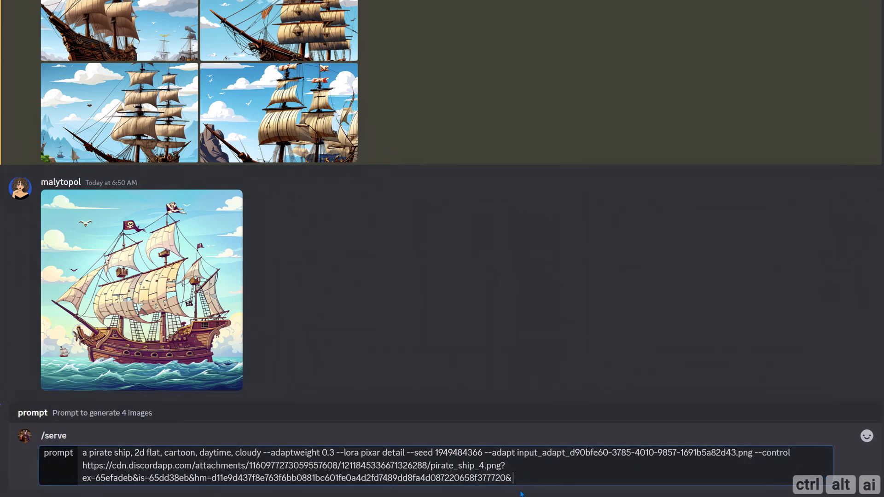
{"action": "type", "text": "controlweight 0.3"}
{"action": "key", "text": "Return"}
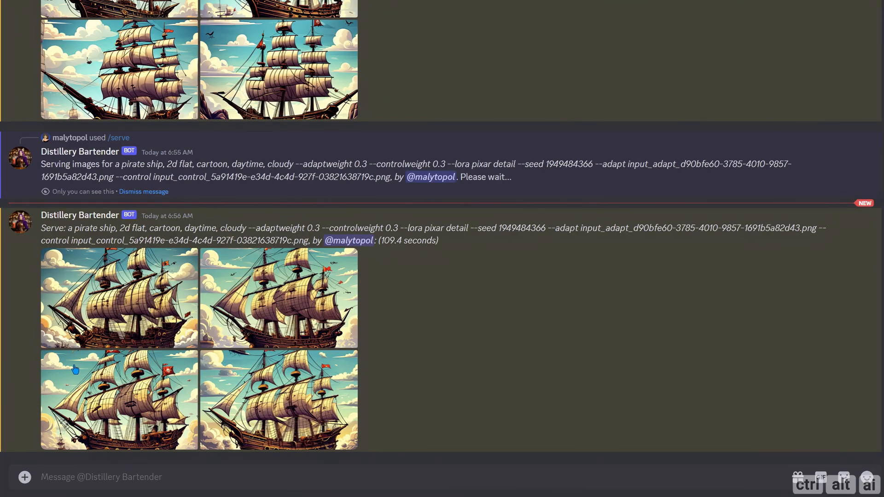
Step: View the four pirate ship images served with --controlweight 0.3 at full size, closing the preview at the end
{"action": "left_click", "coordinate": [121, 310]}
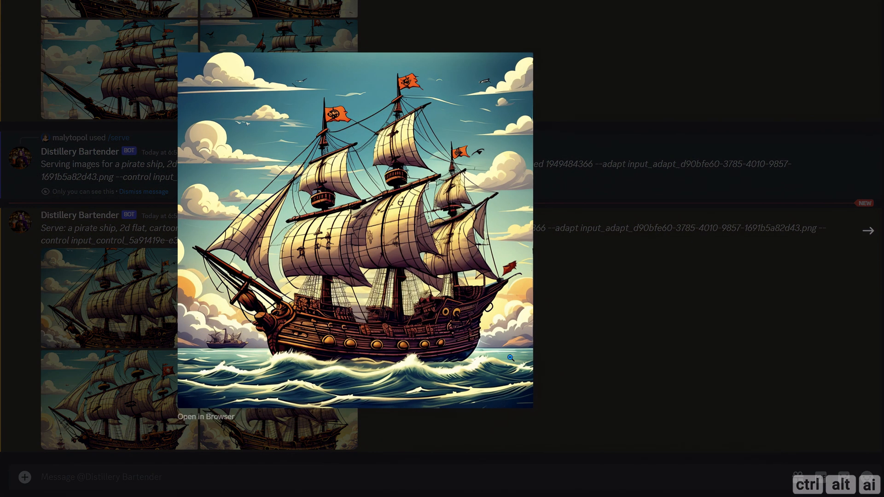
{"action": "left_click", "coordinate": [869, 232]}
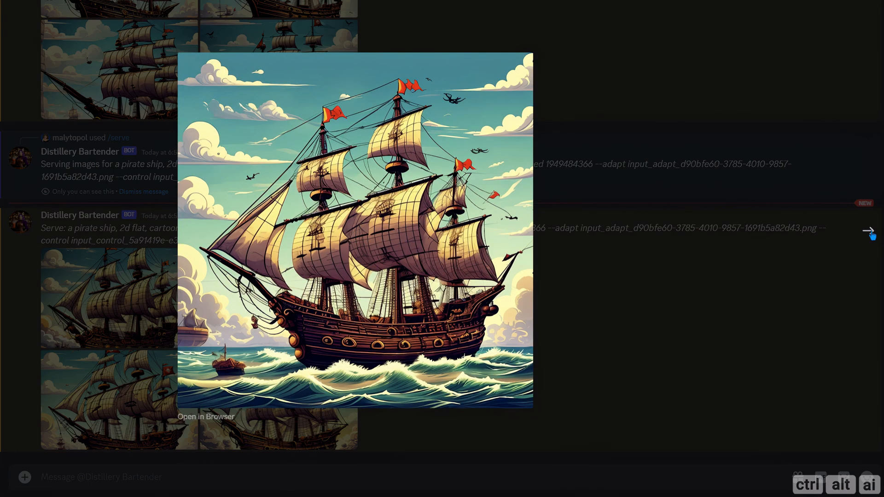
{"action": "left_click", "coordinate": [868, 232]}
{"action": "left_click", "coordinate": [869, 232]}
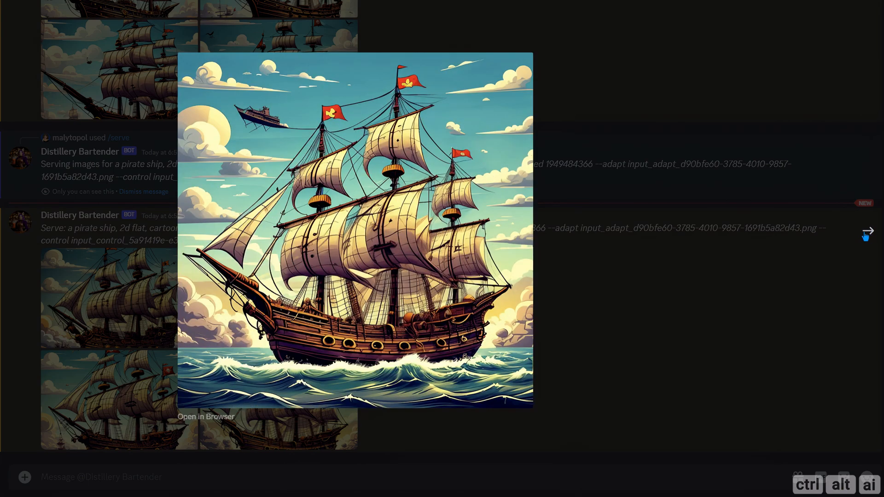
{"action": "left_click", "coordinate": [600, 296]}
Step: Run /serve with the previous pirate ship prompt, including its adapt and control images, adding --sharpen 0.7
{"action": "left_click", "coordinate": [140, 486]}
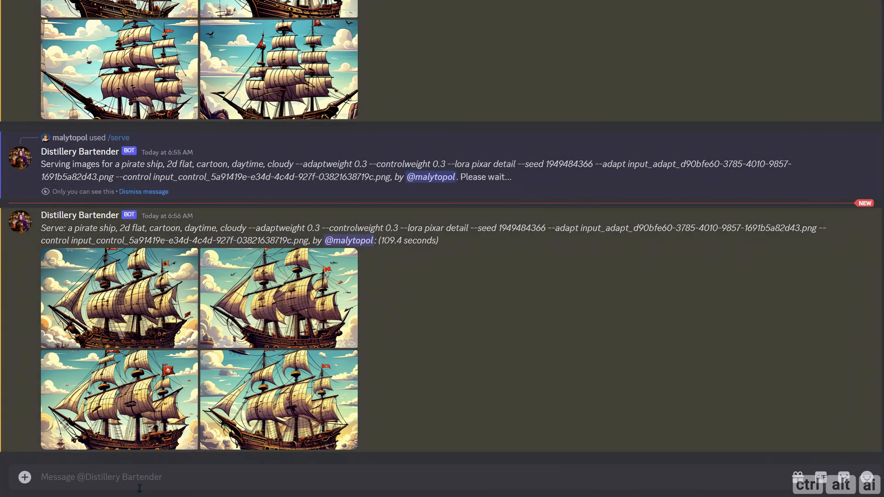
{"action": "type", "text": "/"}
{"action": "key", "text": "Down"}
{"action": "key", "text": "Down"}
{"action": "key", "text": "Return"}
{"action": "key", "text": "ctrl+v"}
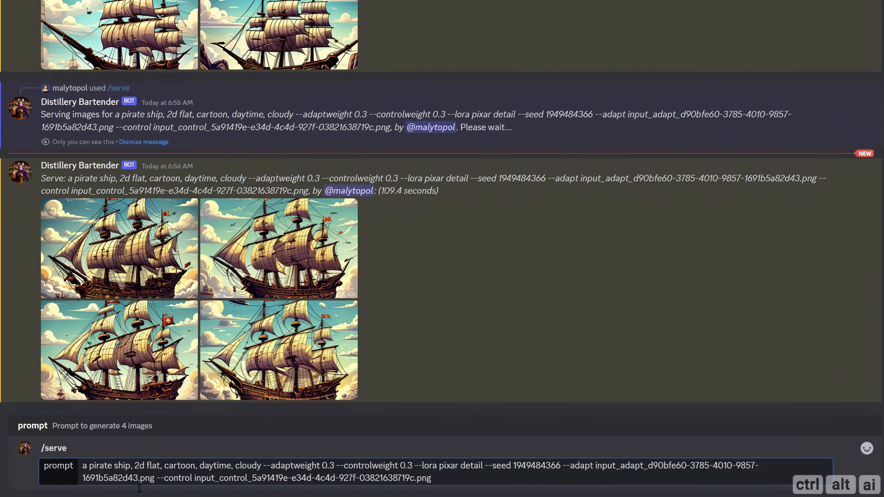
{"action": "type", "text": "--sharpen 0.7"}
{"action": "key", "text": "Return"}
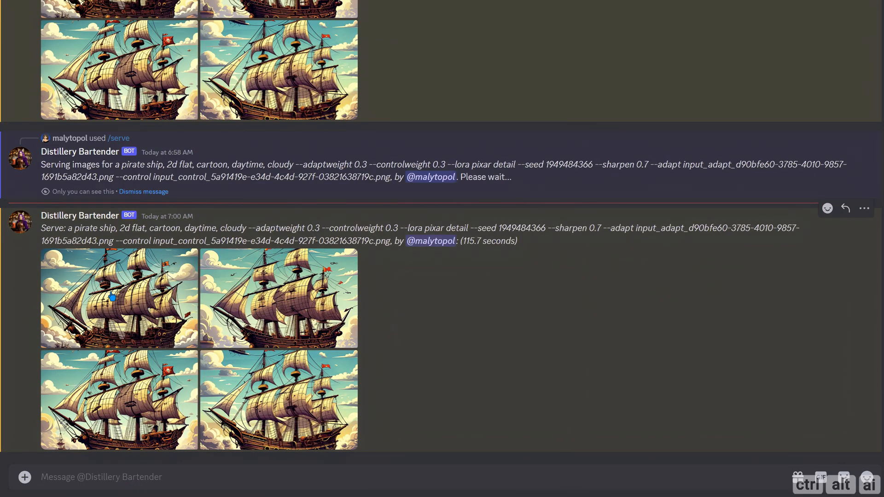
Step: View the four pirate ship images served with --sharpen 0.7 at full size, closing the preview at the end
{"action": "left_click", "coordinate": [232, 332]}
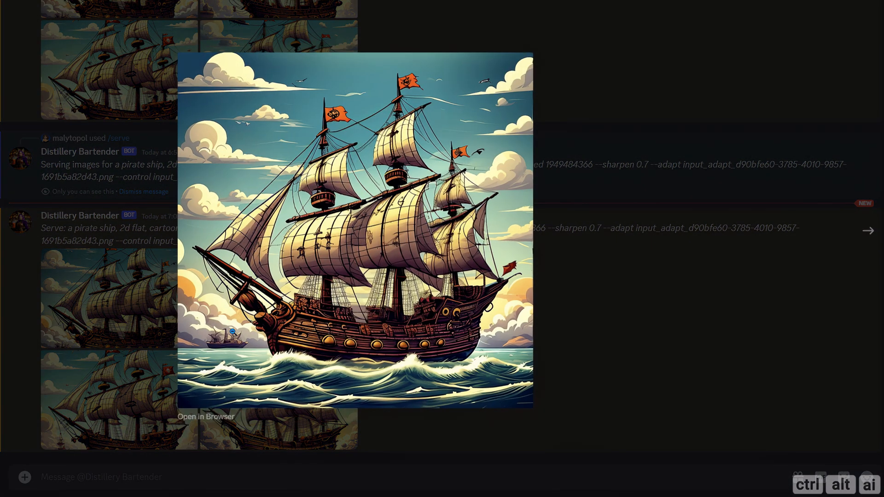
{"action": "left_click", "coordinate": [868, 237]}
{"action": "left_click", "coordinate": [867, 237]}
{"action": "left_click", "coordinate": [868, 236]}
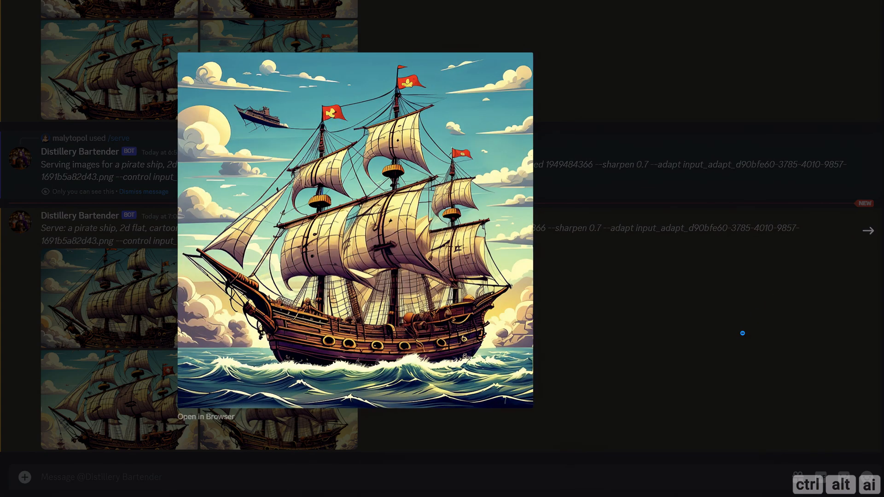
{"action": "left_click", "coordinate": [730, 339]}
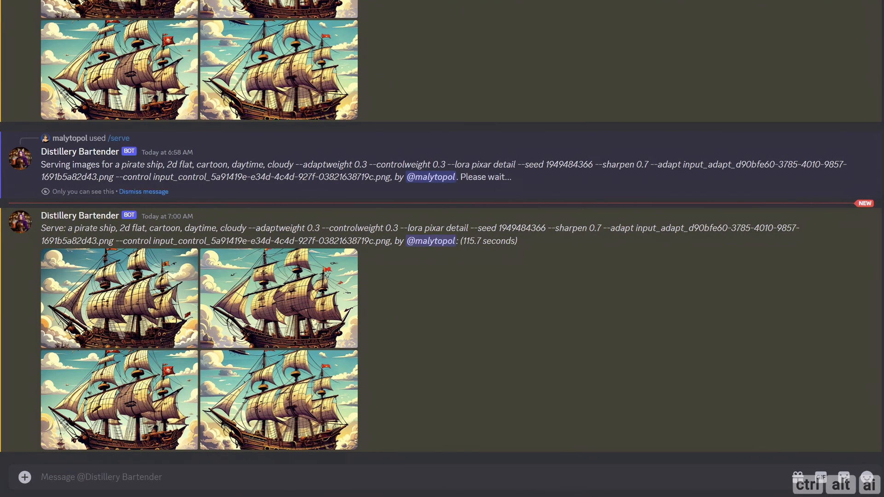
Step: Upload pirate_ship_4.png, lighthouse_3.png and ocean_3.png together to the bot's chat in one message
{"action": "left_click", "coordinate": [25, 477]}
{"action": "left_click", "coordinate": [67, 420]}
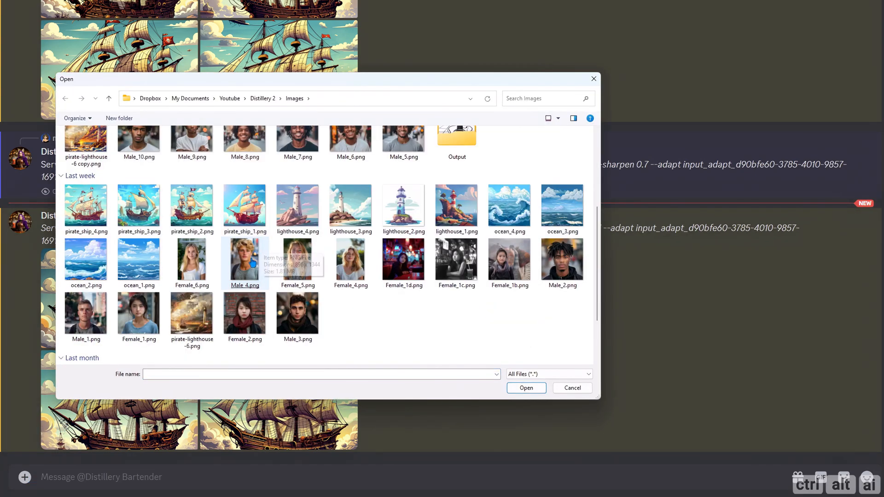
{"action": "scroll", "coordinate": [288, 192], "scroll_direction": "down", "scroll_amount": 3}
{"action": "left_click", "coordinate": [70, 220]}
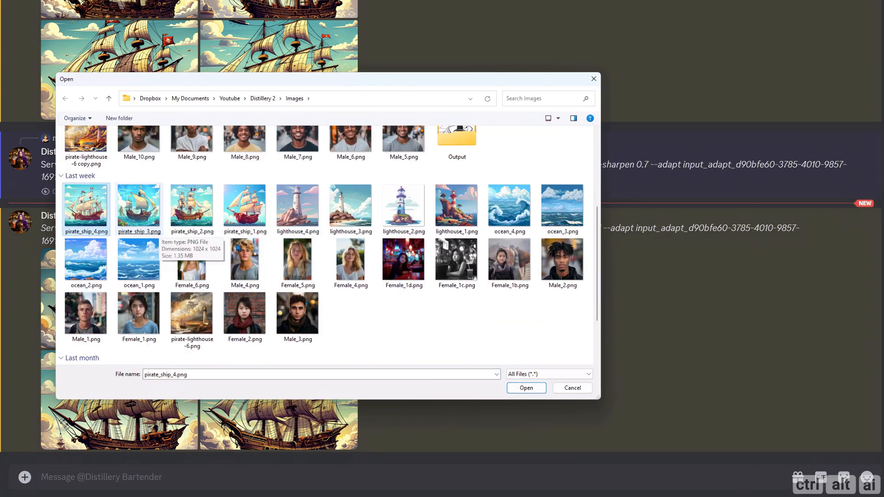
{"action": "left_click", "coordinate": [352, 220], "text": "ctrl"}
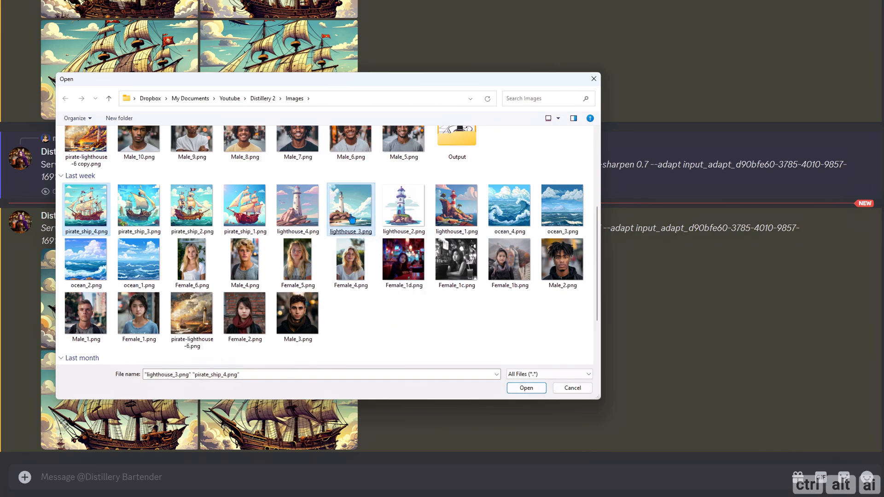
{"action": "left_click", "coordinate": [563, 212], "text": "ctrl"}
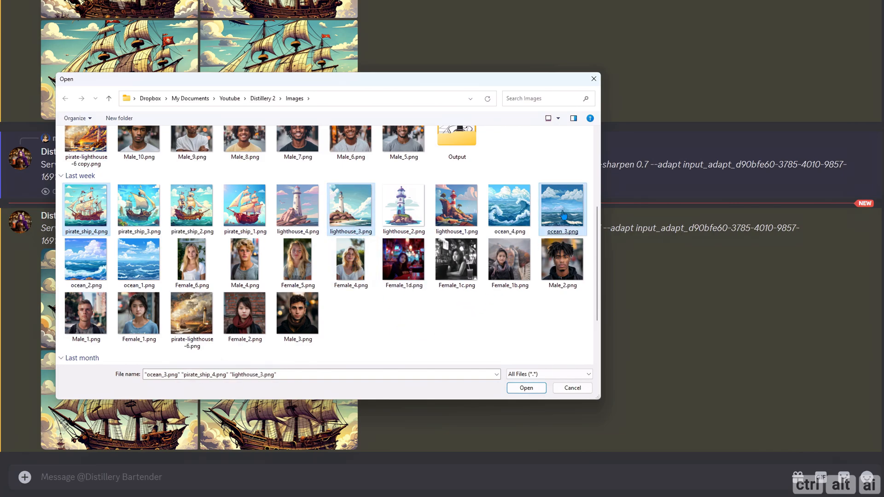
{"action": "left_click", "coordinate": [526, 387]}
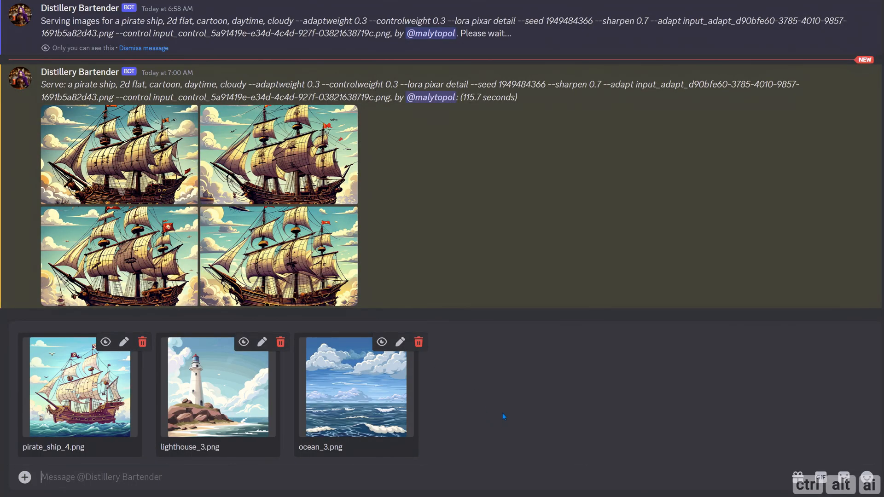
{"action": "key", "text": "Return"}
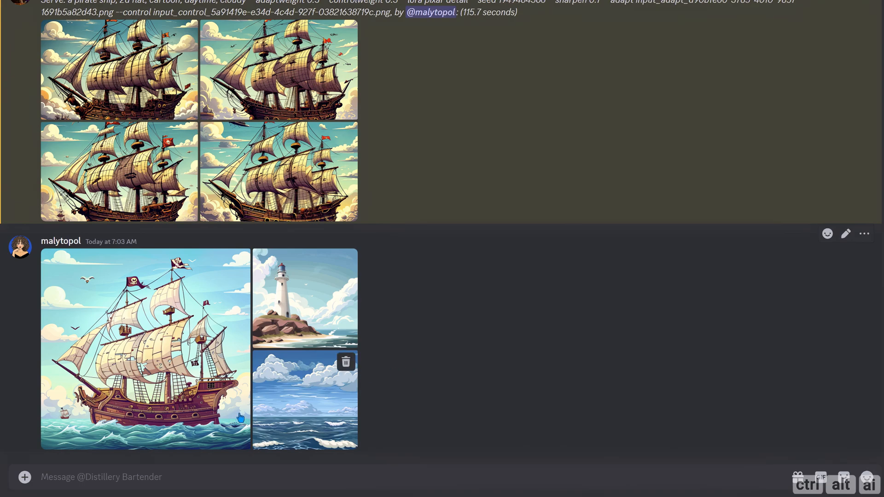
Step: Upload pirate-lighthouse-6.png from the Images folder to the bot's chat
{"action": "left_click", "coordinate": [25, 476]}
{"action": "left_click", "coordinate": [55, 422]}
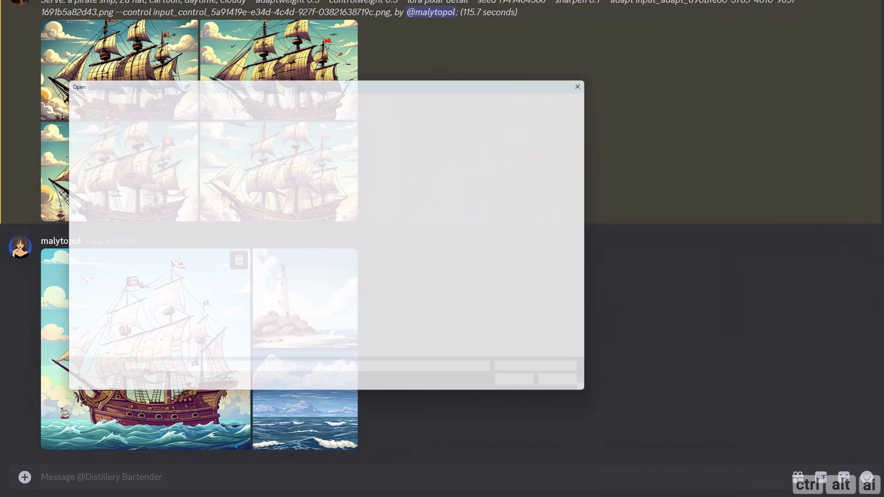
{"action": "scroll", "coordinate": [282, 293], "scroll_direction": "down", "scroll_amount": 3}
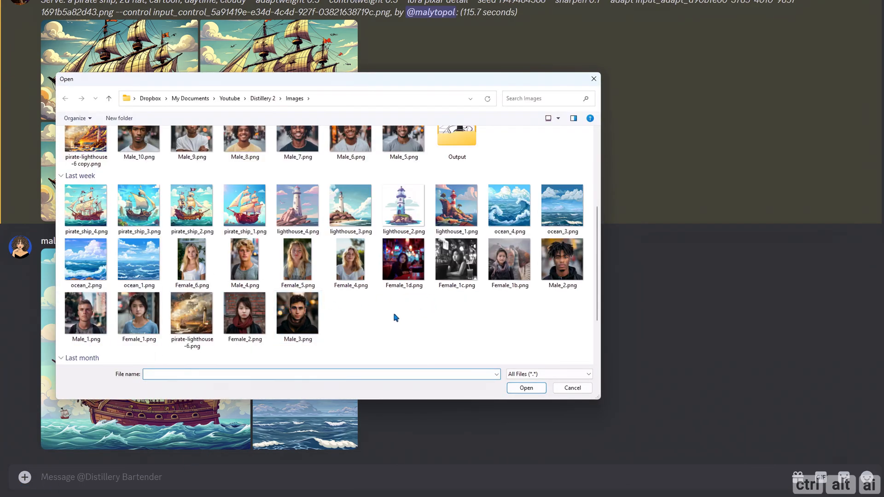
{"action": "left_click", "coordinate": [199, 323]}
{"action": "double_click", "coordinate": [199, 322]}
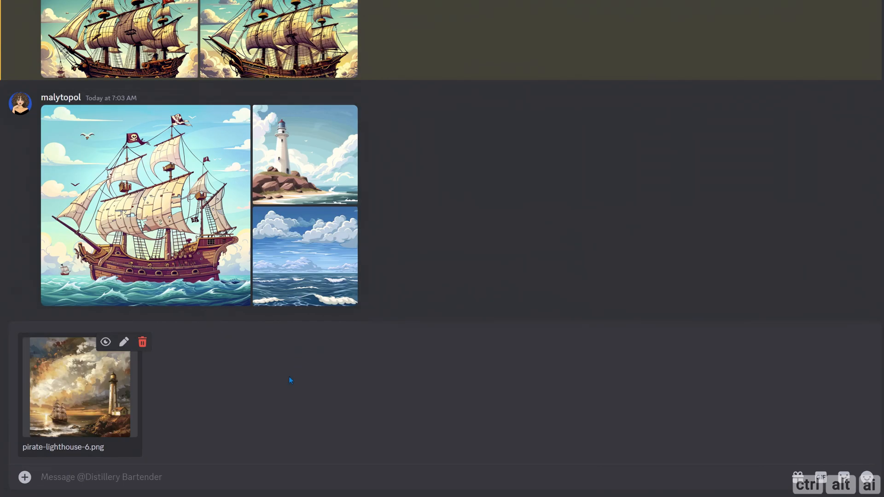
{"action": "key", "text": "Return"}
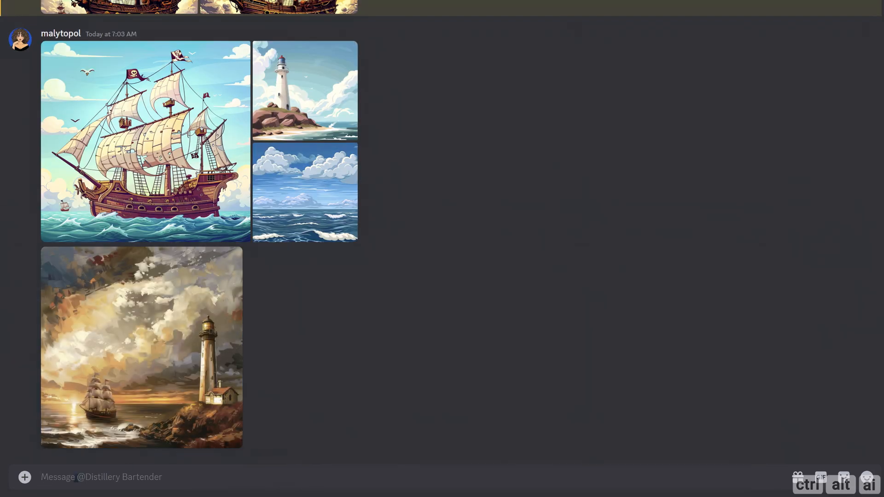
{"action": "type", "text": "/"}
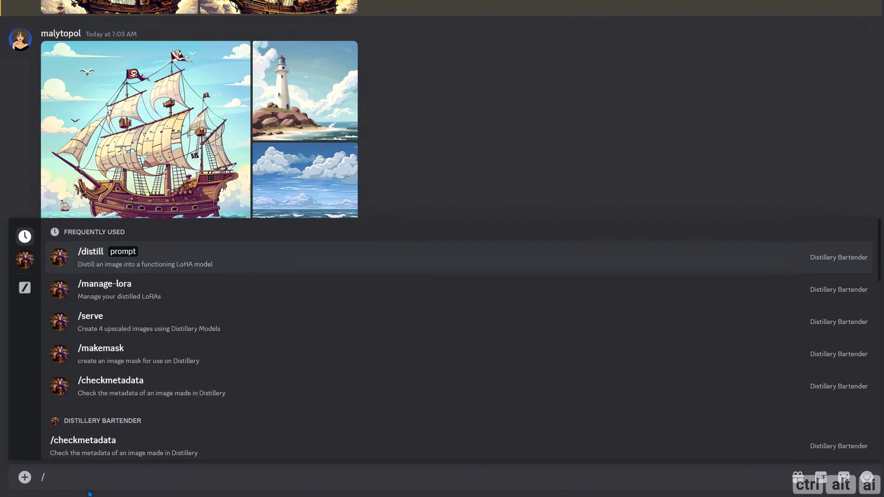
{"action": "key", "text": "Down"}
{"action": "key", "text": "Down"}
{"action": "key", "text": "Return"}
{"action": "key", "text": "ctrl+v"}
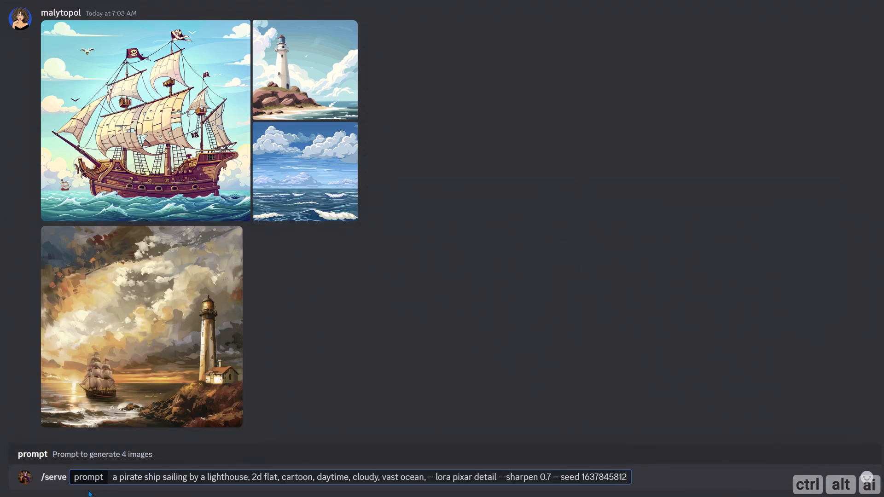
Step: Add --adapt with the uploaded ocean_3.png image and --adaptweight 0.4 to the prompt
{"action": "type", "text": "--adapt"}
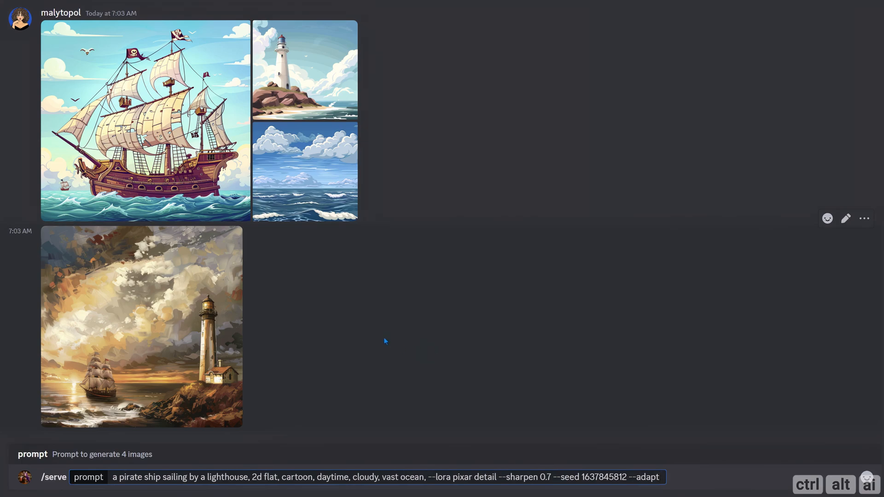
{"action": "left_click_drag", "start_coordinate": [310, 173], "coordinate": [661, 478]}
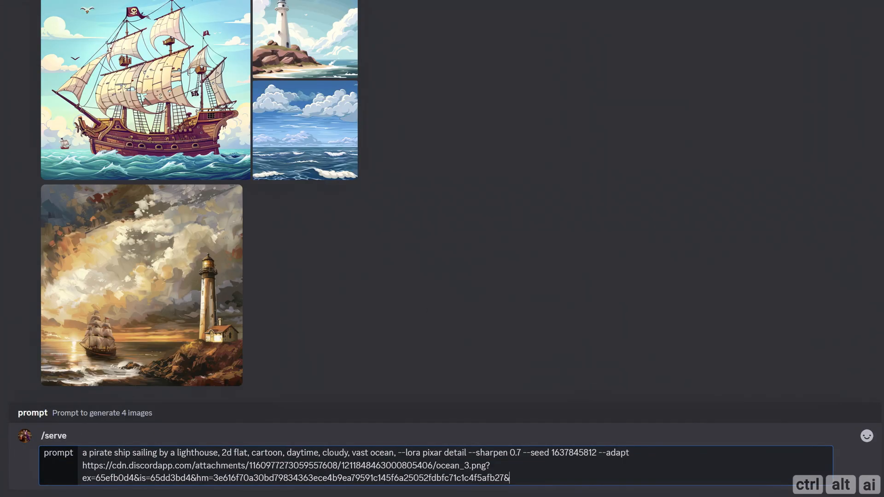
{"action": "type", "text": "--adaptweight 0.4 --adapt2"}
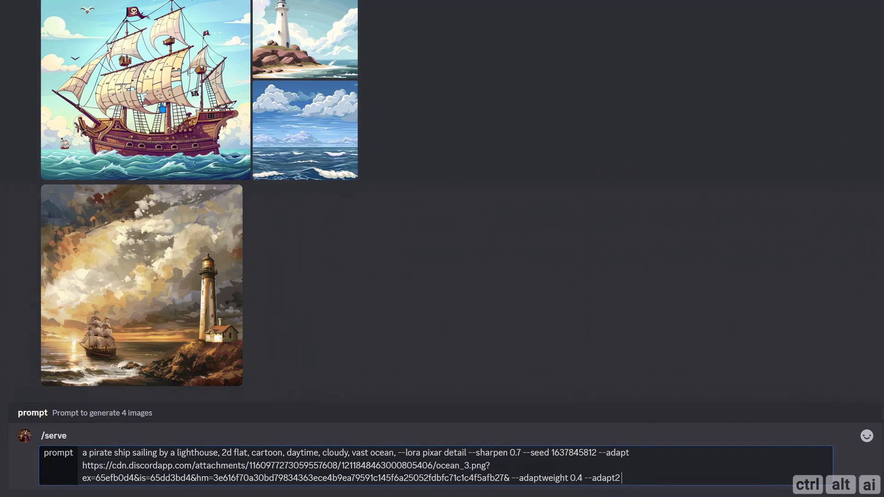
Step: Supply the uploaded pirate_ship_4.png image for --adapt2 and give it --adaptweight2 0.3
{"action": "key", "text": "ctrl+v"}
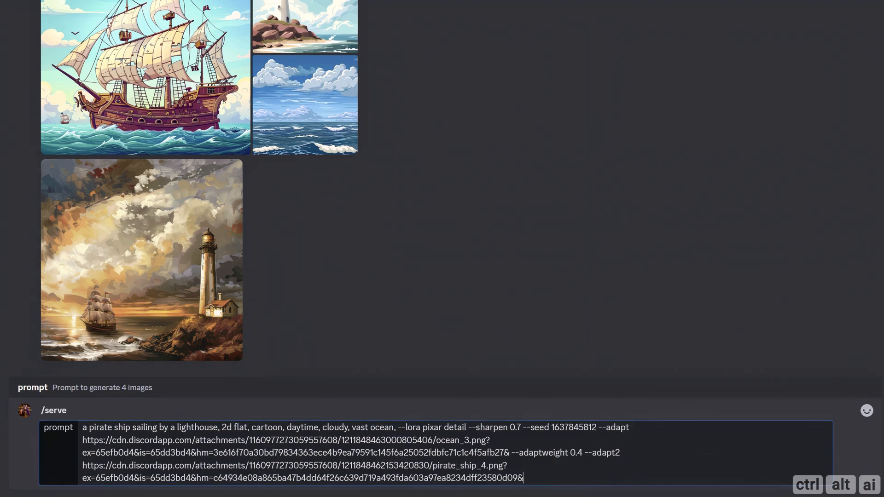
{"action": "type", "text": "--adaptweight 0.3 --"}
{"action": "key", "text": "BackSpace"}
{"action": "key", "text": "BackSpace"}
{"action": "key", "text": "BackSpace"}
{"action": "key", "text": "Left"}
{"action": "key", "text": "Left"}
{"action": "key", "text": "Left"}
{"action": "key", "text": "Left"}
{"action": "type", "text": "2"}
{"action": "key", "text": "End"}
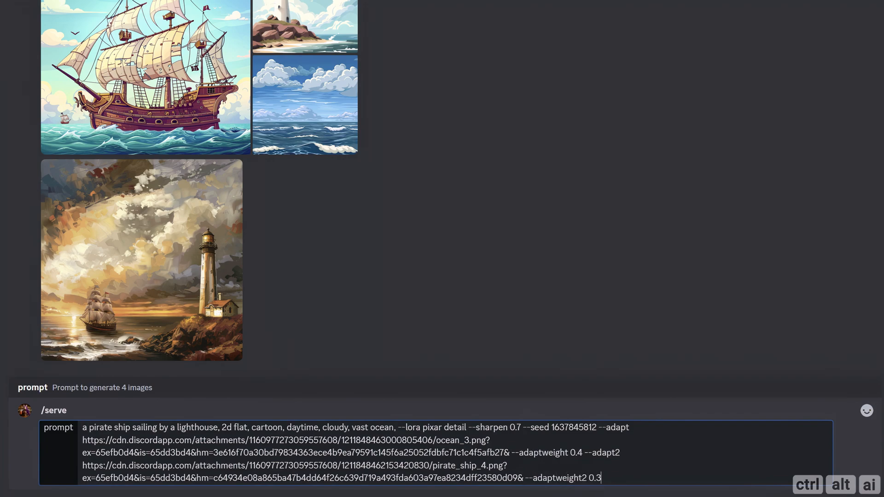
Step: Add --adapt3 with the uploaded lighthouse_3.png image and --adaptweight3 0.3 to the prompt
{"action": "type", "text": "--adapt3"}
{"action": "left_click_drag", "start_coordinate": [301, 28], "coordinate": [660, 480]}
{"action": "type", "text": "--a"}
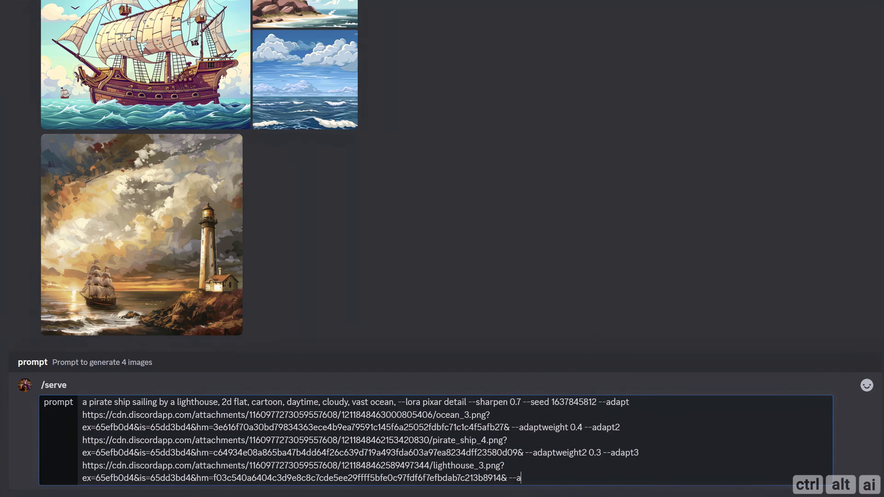
{"action": "type", "text": "daptweight3 0.3 --control"}
Step: Add --control with the uploaded pirate-lighthouse-6.png image and --controlweight 0.6, and run the /serve command
{"action": "left_click_drag", "start_coordinate": [228, 287], "coordinate": [647, 478]}
{"action": "type", "text": "--control"}
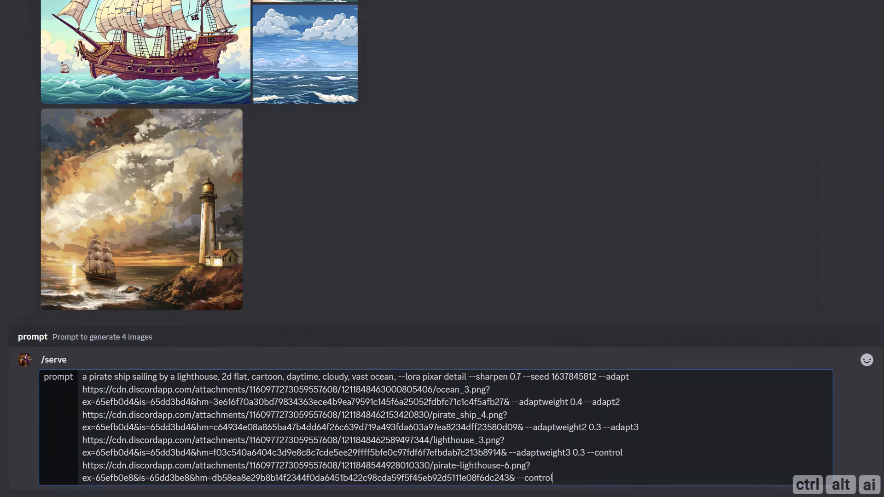
{"action": "type", "text": "weight 0.6"}
{"action": "left_click_drag", "start_coordinate": [84, 377], "coordinate": [219, 378]}
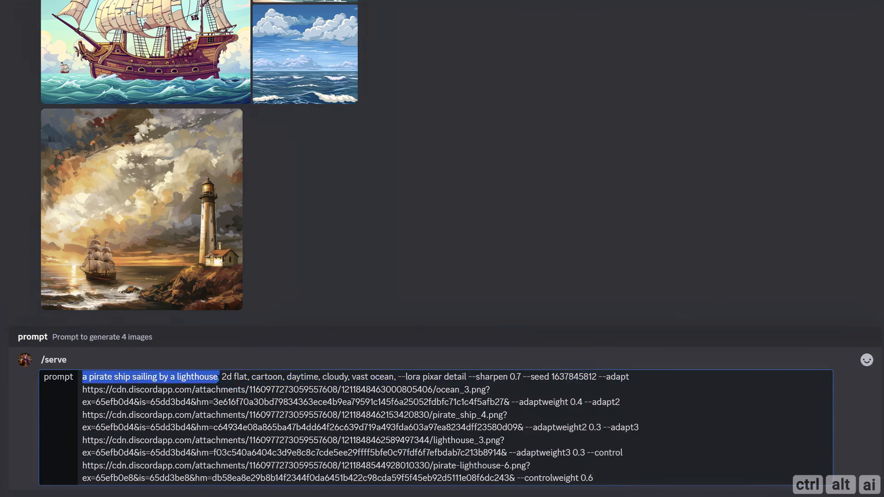
{"action": "left_click", "coordinate": [236, 402]}
{"action": "key", "text": "Return"}
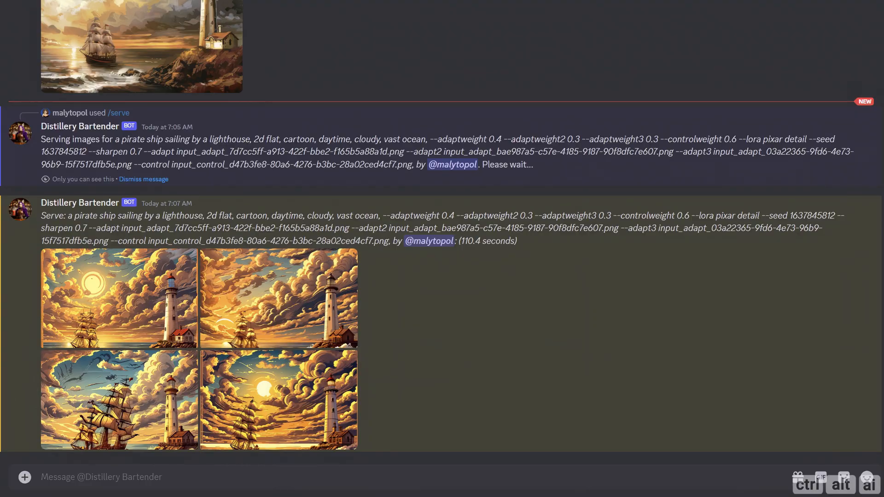
Step: View the four served images of the pirate ship sailing by a lighthouse at full size
{"action": "left_click", "coordinate": [108, 284]}
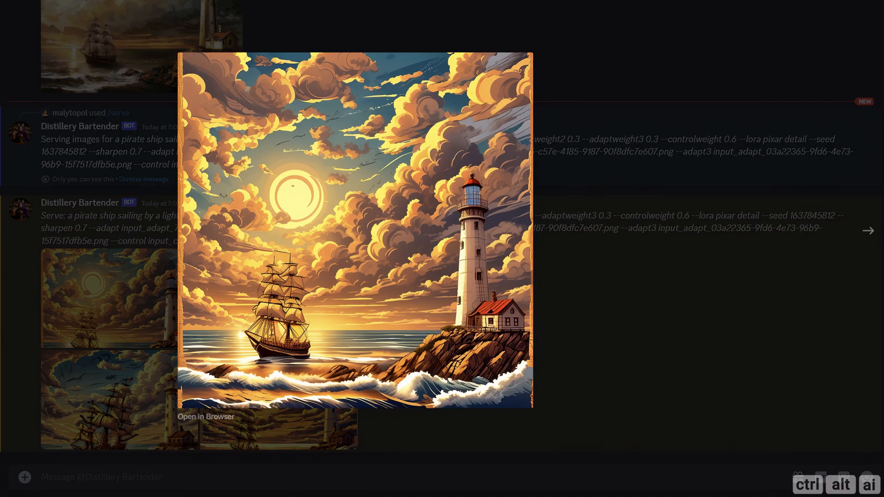
{"action": "left_click", "coordinate": [868, 231]}
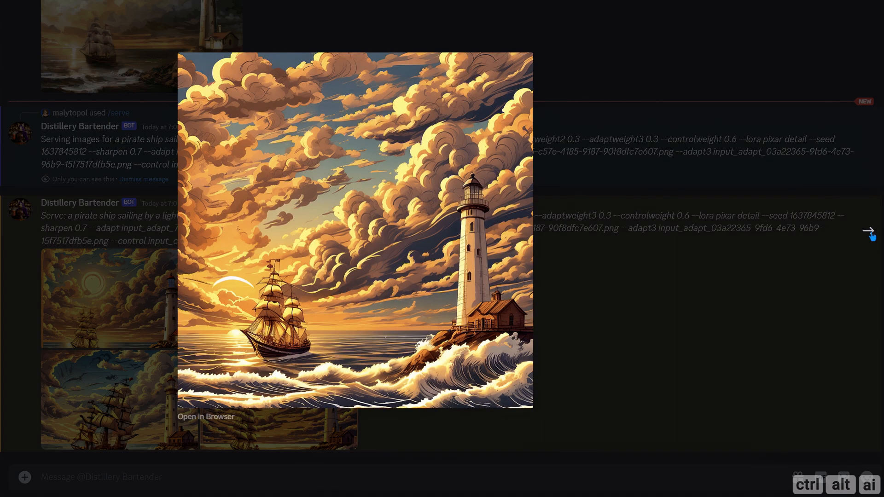
{"action": "left_click", "coordinate": [869, 231]}
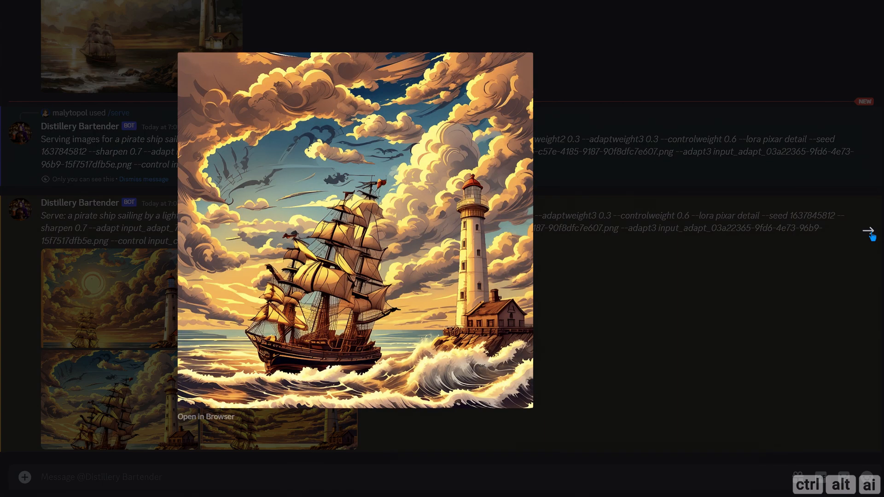
{"action": "left_click", "coordinate": [869, 232]}
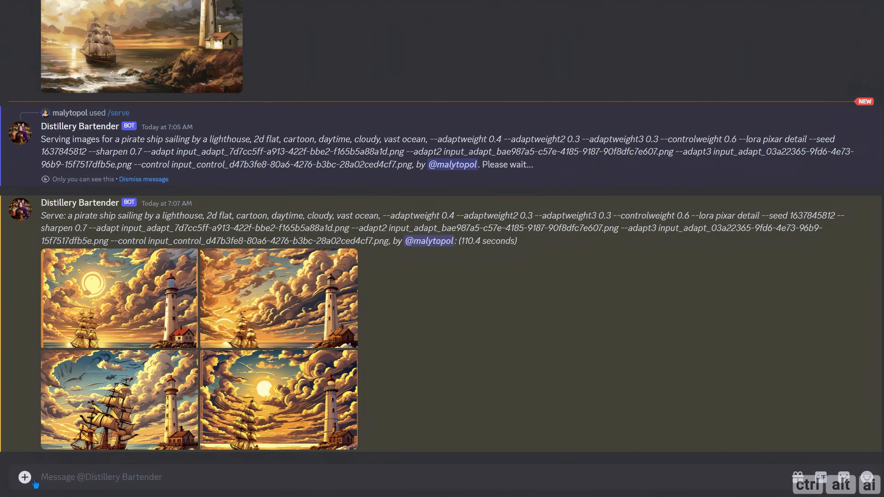
Step: Upload Male_7.png from the Images folder to the bot's chat
{"action": "left_click", "coordinate": [25, 477]}
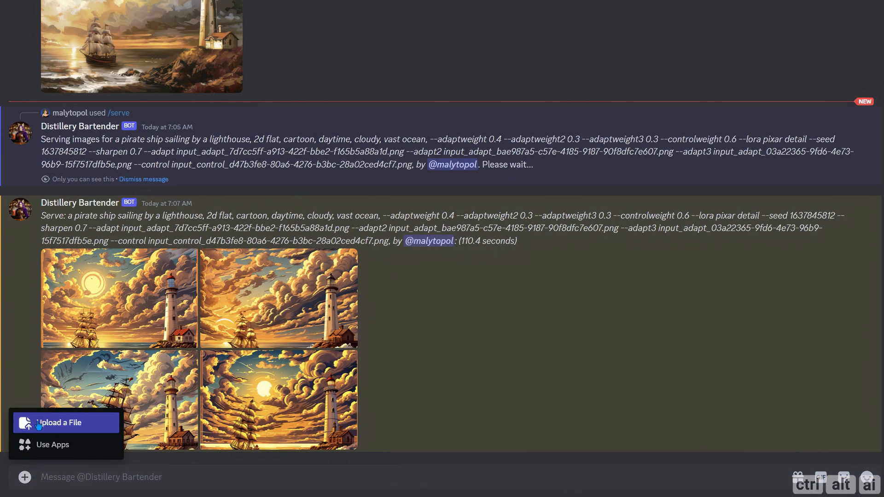
{"action": "left_click", "coordinate": [39, 423]}
{"action": "left_click", "coordinate": [299, 270]}
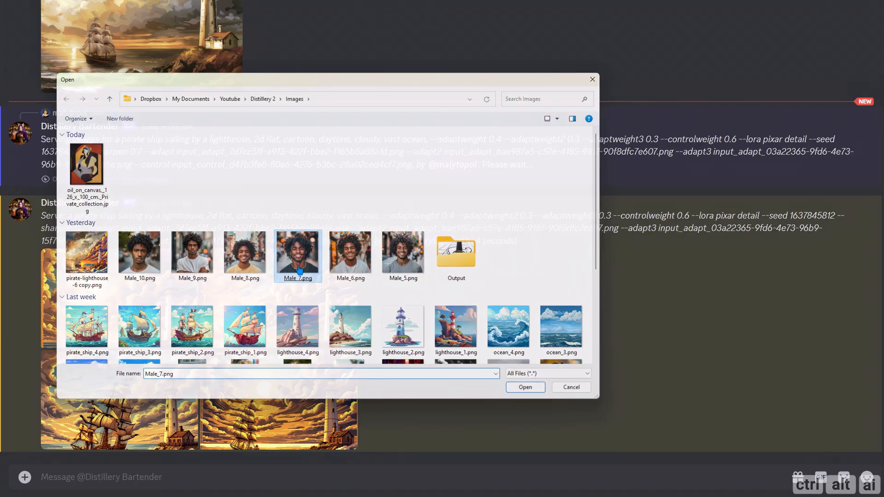
{"action": "key", "text": "Return"}
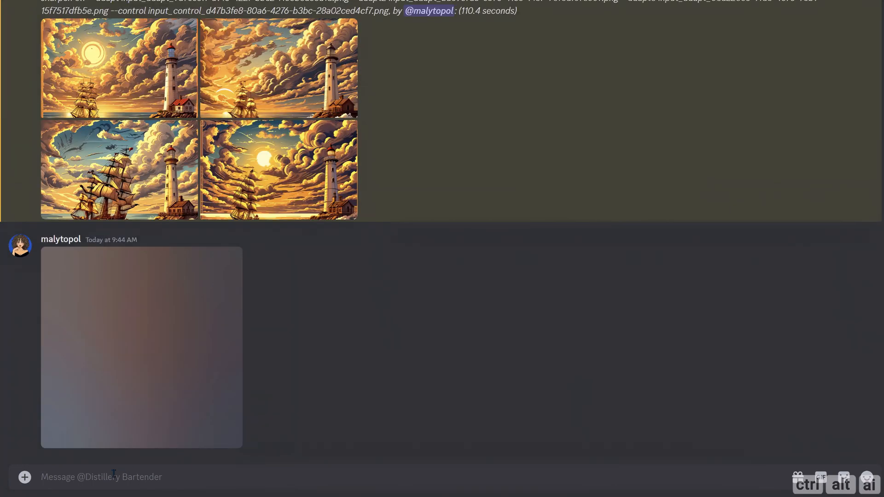
Step: Run /makemask on the uploaded Male_7.png with --gridlines --gridsize 20, and view the gridded image at full size
{"action": "type", "text": "/"}
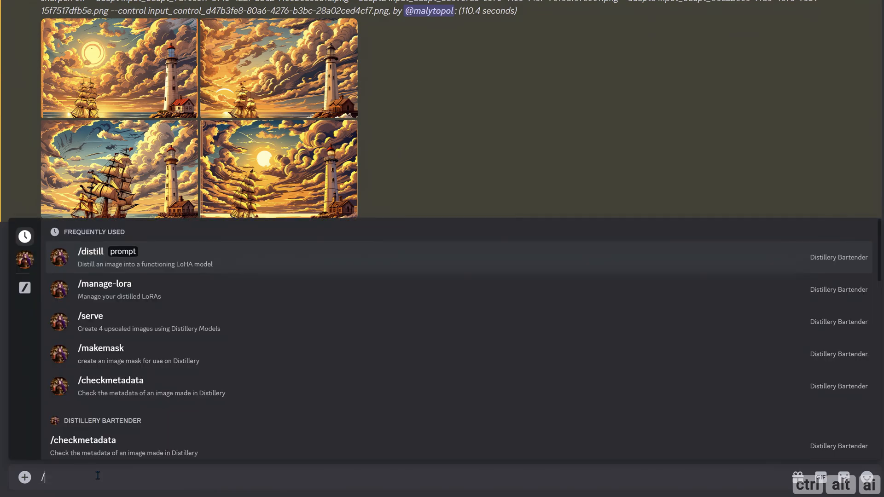
{"action": "type", "text": "ma"}
{"action": "key", "text": "Down"}
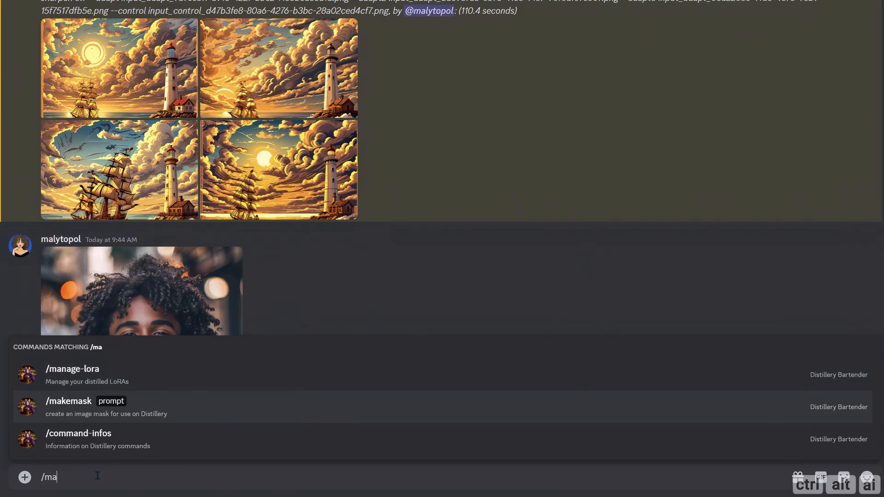
{"action": "key", "text": "Tab"}
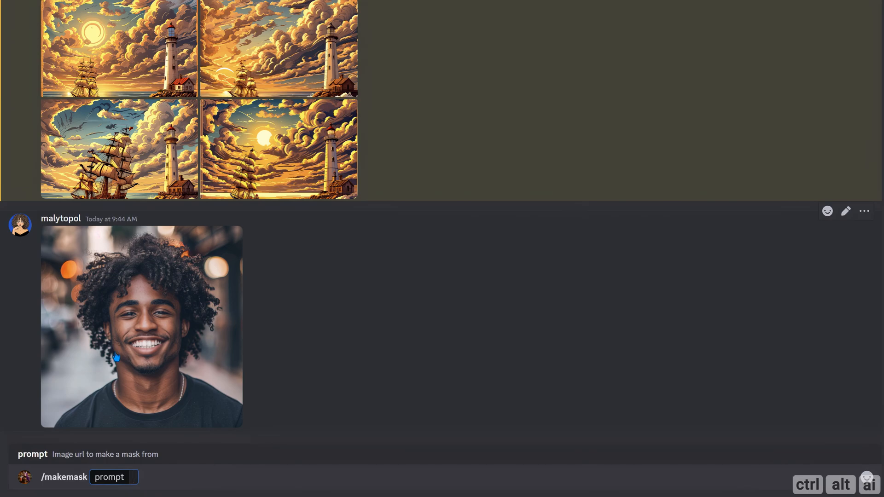
{"action": "left_click_drag", "start_coordinate": [112, 350], "coordinate": [130, 477]}
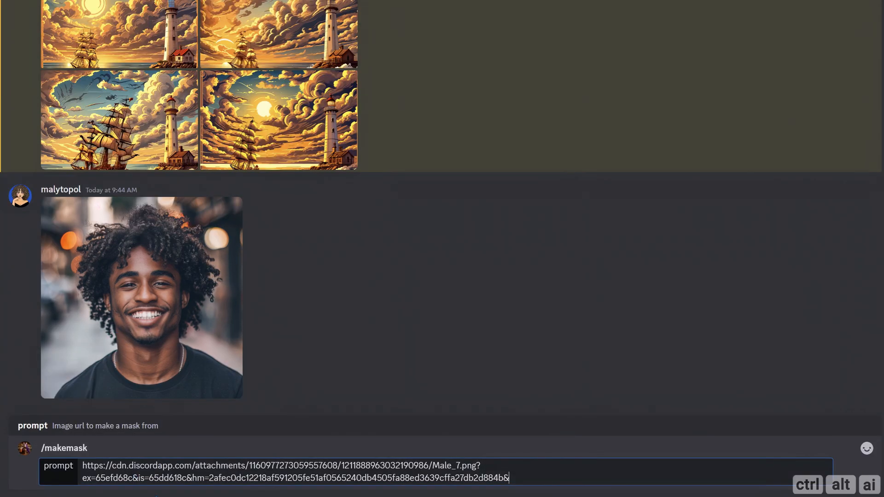
{"action": "type", "text": "--gridsize 20"}
{"action": "key", "text": "Return"}
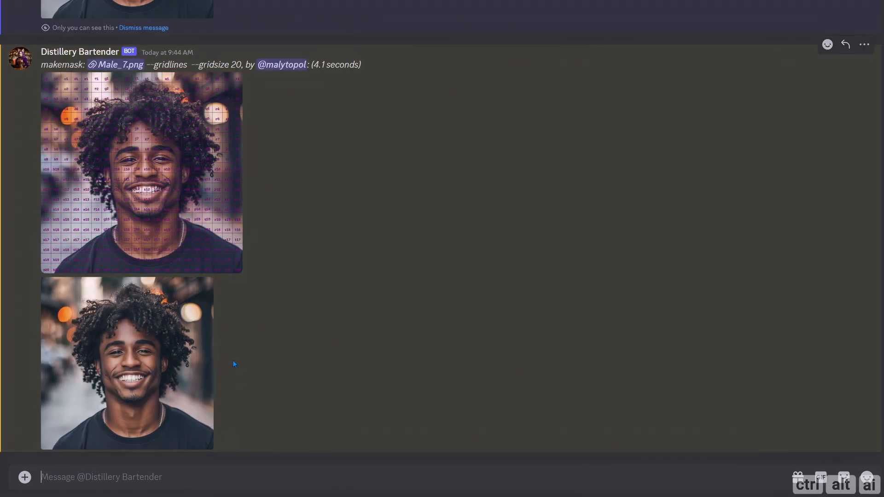
{"action": "left_click", "coordinate": [155, 220]}
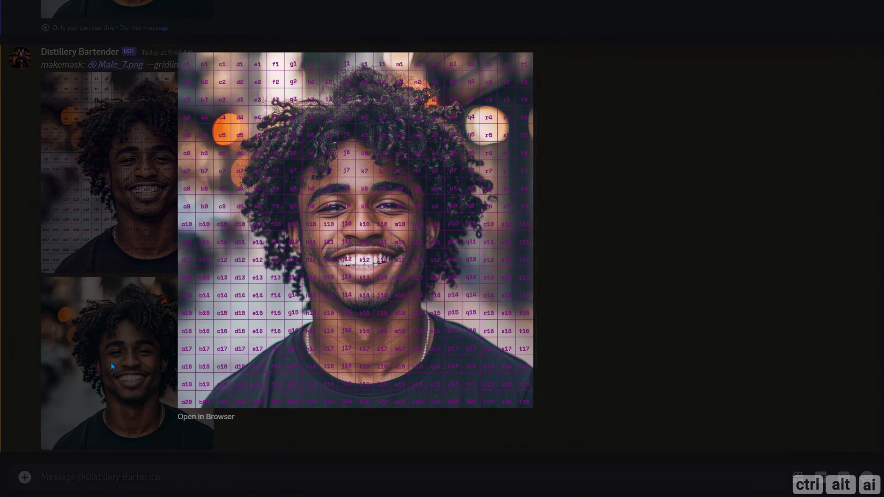
{"action": "key", "text": "Escape"}
Step: Mask the face in Male_7.png by running /makemask with --gridrange g6:o15 --gridshape round --gridsize 20
{"action": "type", "text": "/mak"}
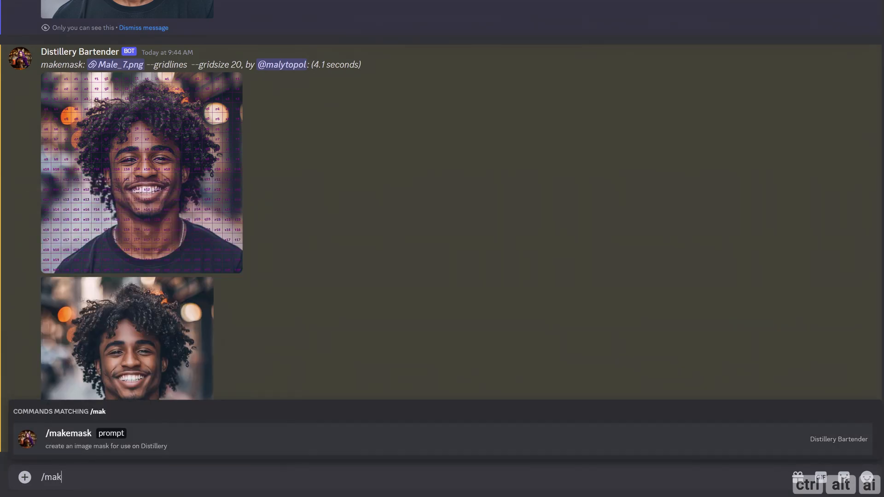
{"action": "key", "text": "Tab"}
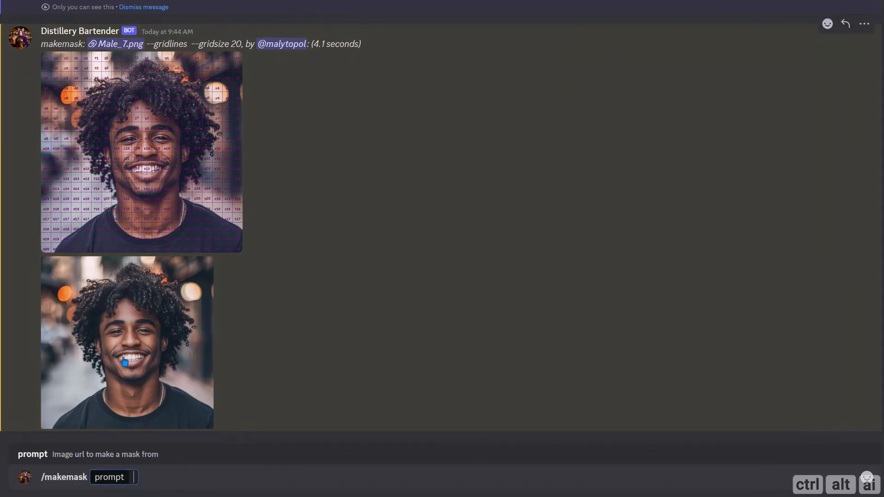
{"action": "key", "text": "ctrl+v"}
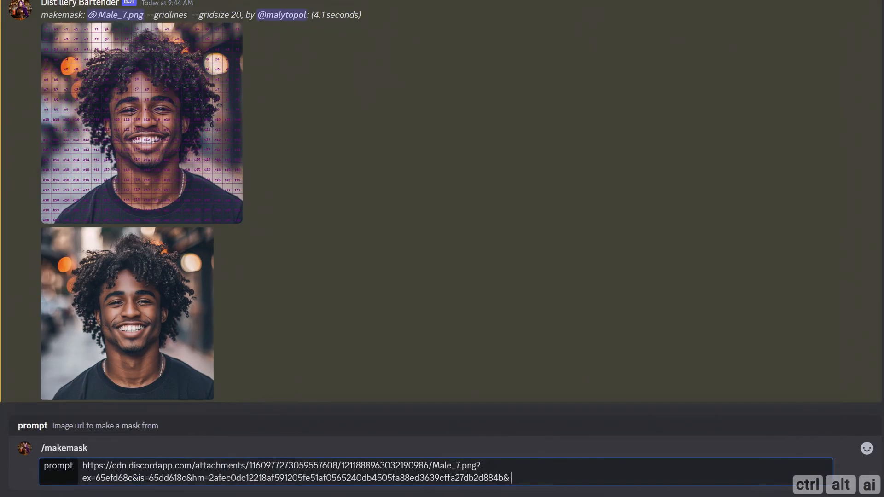
{"action": "type", "text": "--gridrange g6:o15 --gridshape round --gridsize 20"}
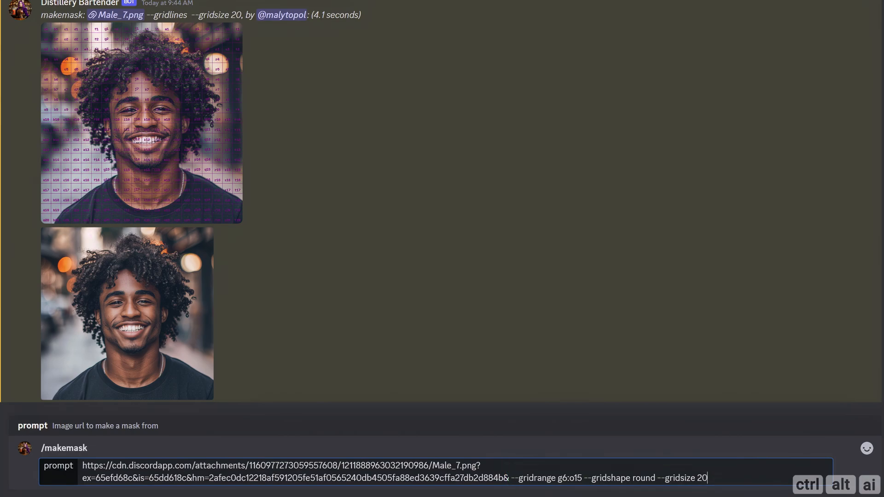
{"action": "key", "text": "Return"}
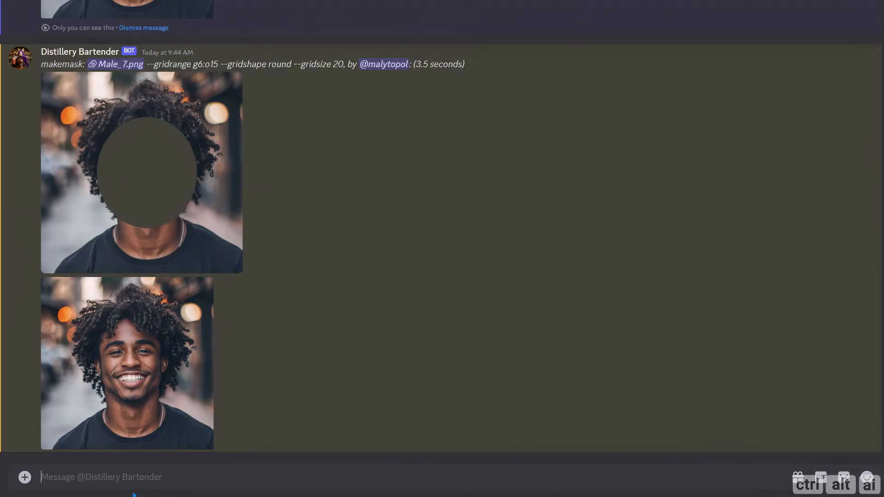
Step: Run /serve with the prompt "a young african american woman --lora realism detail --seed 1234 --inpaint" followed by the round-masked portrait's image link
{"action": "type", "text": "/"}
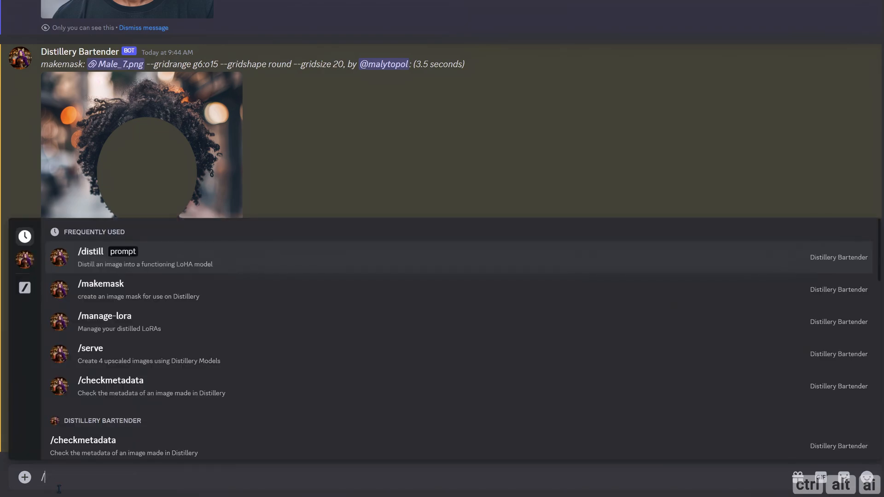
{"action": "key", "text": "Down"}
{"action": "key", "text": "Down"}
{"action": "key", "text": "Down"}
{"action": "key", "text": "Tab"}
{"action": "type", "text": "a young african american woman --lora realism detail --seed 1234"}
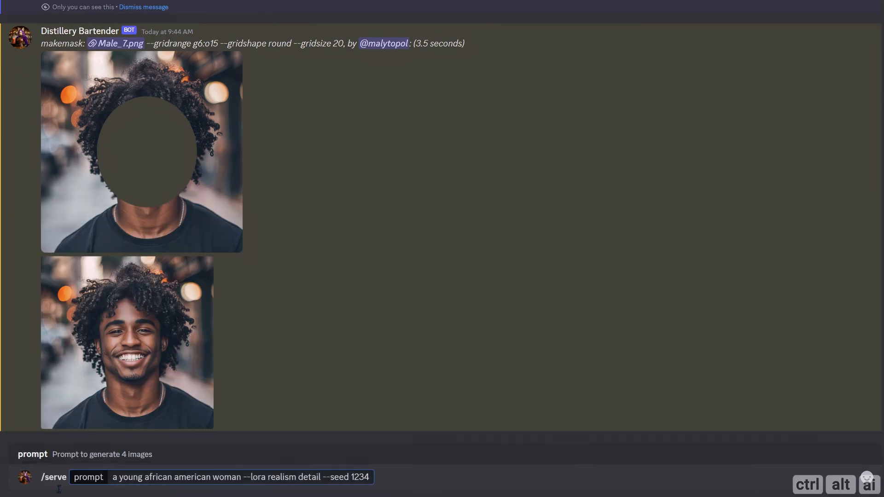
{"action": "type", "text": "--inpaint"}
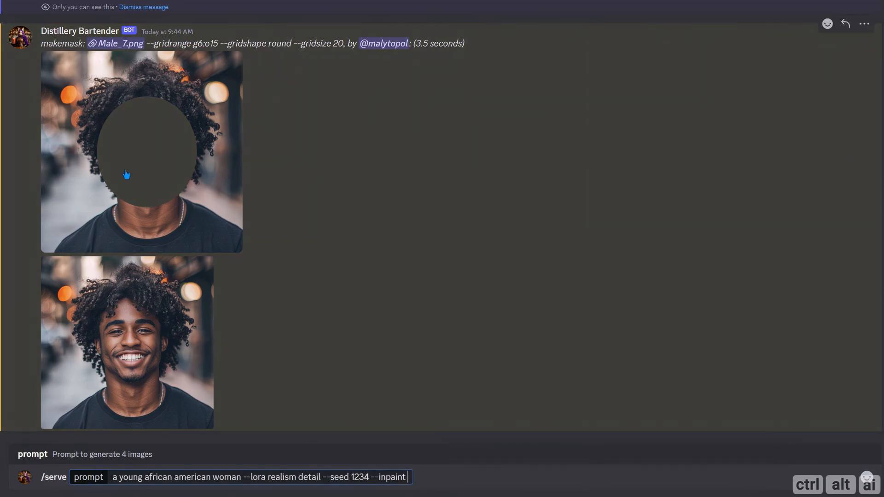
{"action": "left_click_drag", "start_coordinate": [125, 171], "coordinate": [404, 471]}
{"action": "left_click_drag", "start_coordinate": [412, 480], "coordinate": [413, 480]}
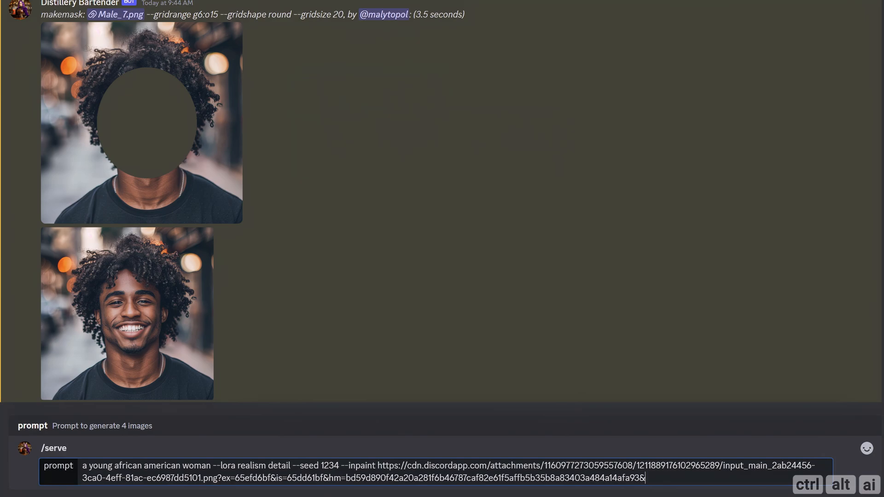
{"action": "key", "text": "Return"}
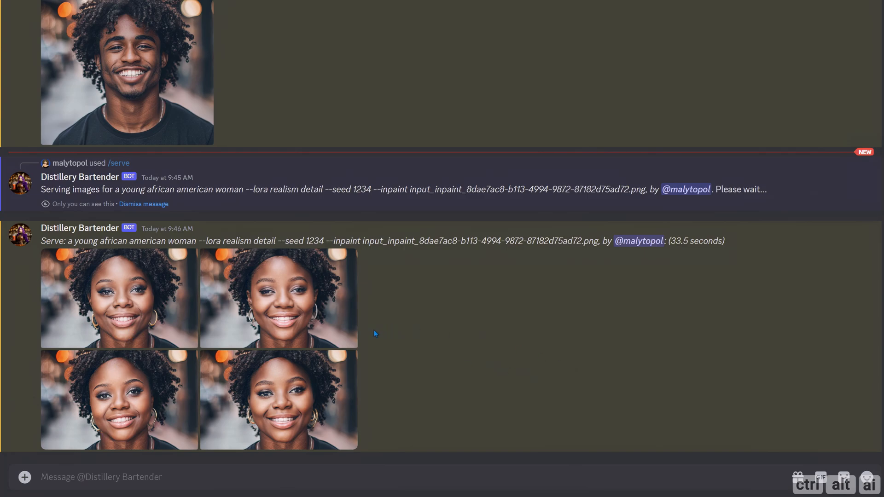
Step: View the four served in-painted portraits of the young woman at full size
{"action": "left_click", "coordinate": [131, 314]}
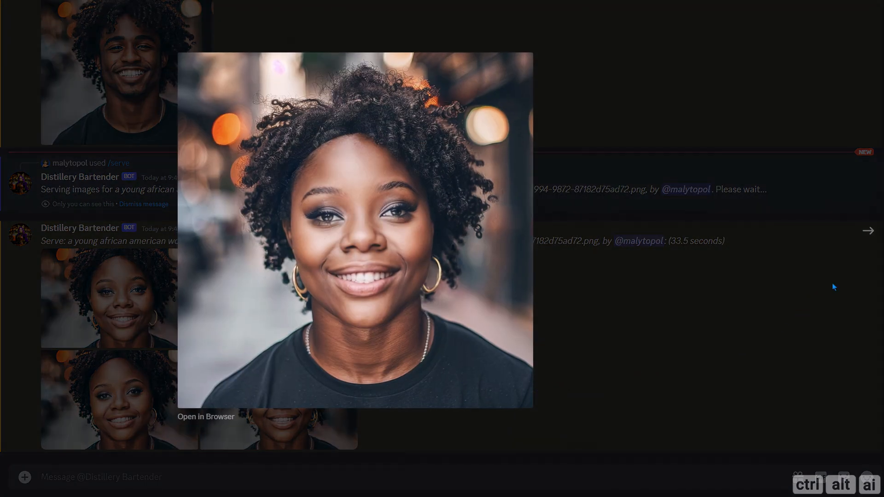
{"action": "left_click", "coordinate": [866, 237]}
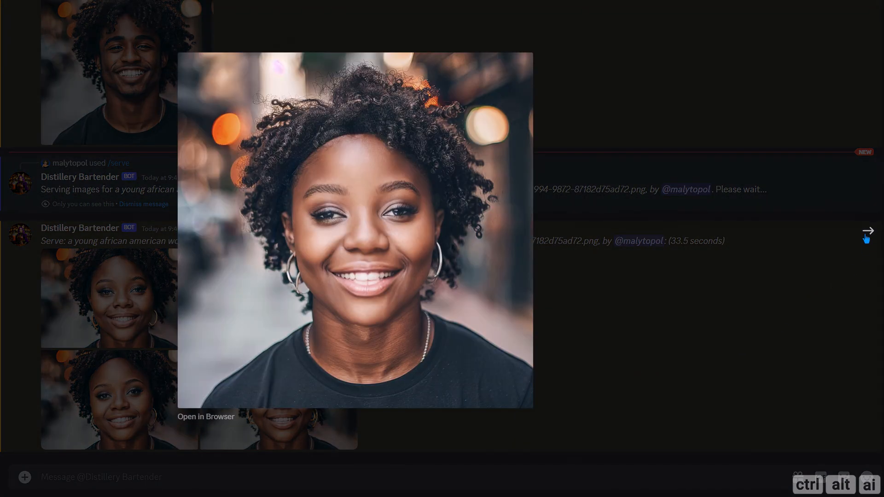
{"action": "left_click", "coordinate": [866, 237]}
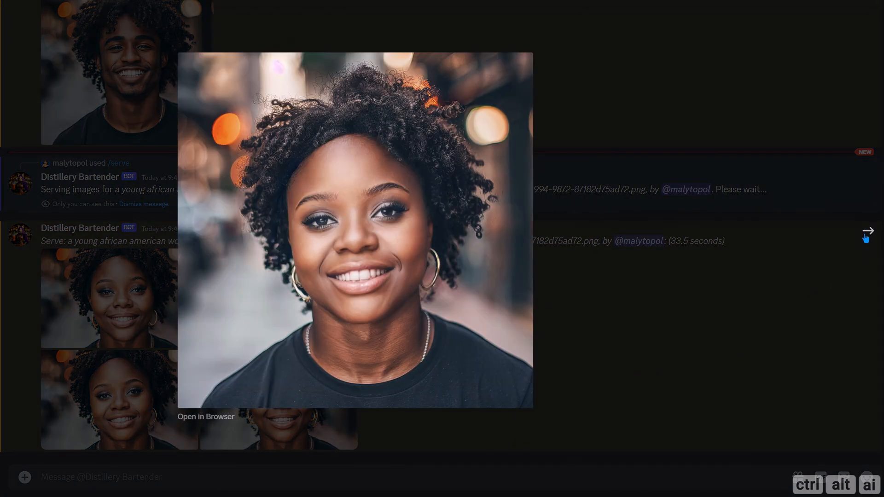
{"action": "left_click", "coordinate": [866, 236]}
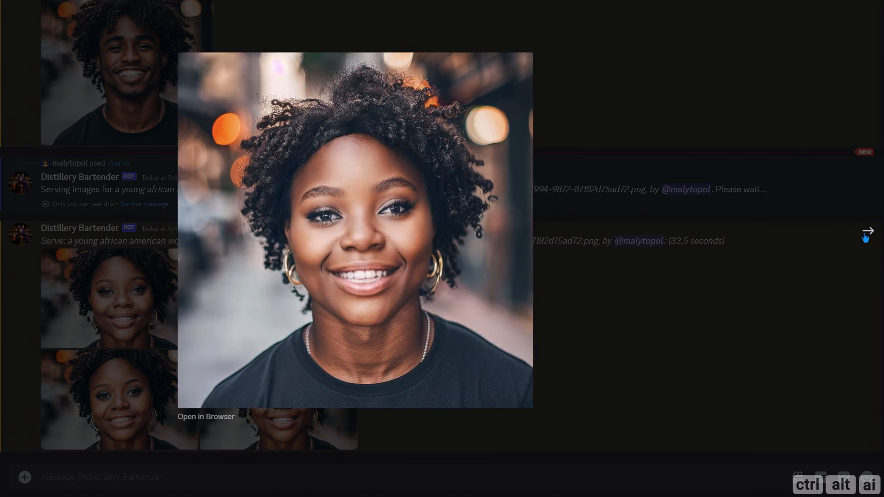
{"action": "left_click", "coordinate": [679, 295]}
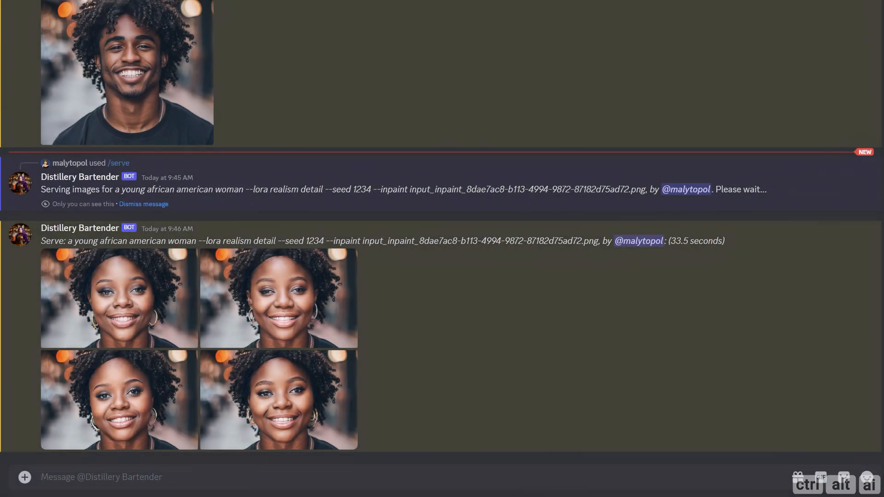
Step: Run /serve again with the same in-painting prompt and mask image, adding --neg earrings
{"action": "type", "text": "/"}
{"action": "key", "text": "Down"}
{"action": "key", "text": "Down"}
{"action": "key", "text": "Down"}
{"action": "key", "text": "Tab"}
{"action": "key", "text": "ctrl+v"}
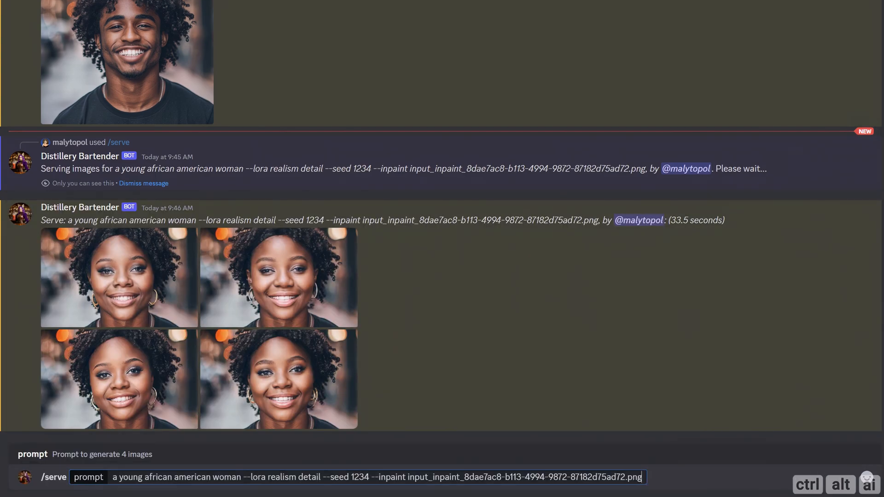
{"action": "type", "text": "--neg earringh"}
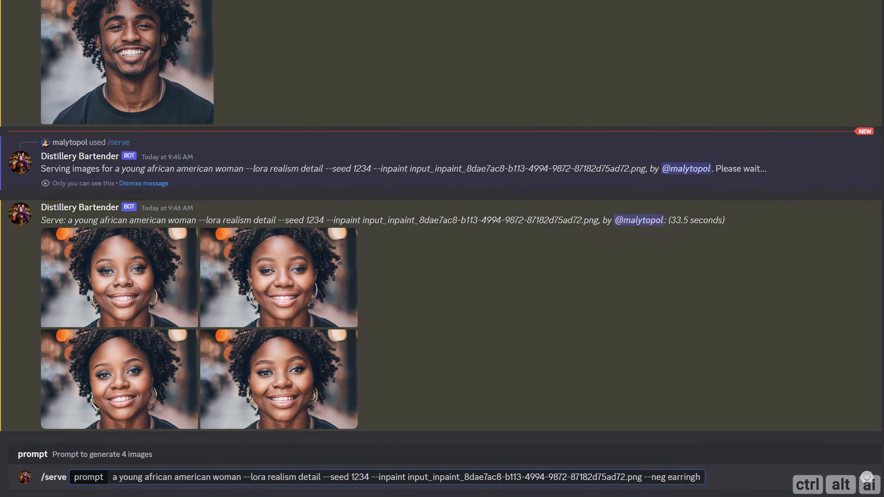
{"action": "key", "text": "BackSpace"}
{"action": "type", "text": "s"}
{"action": "key", "text": "Return"}
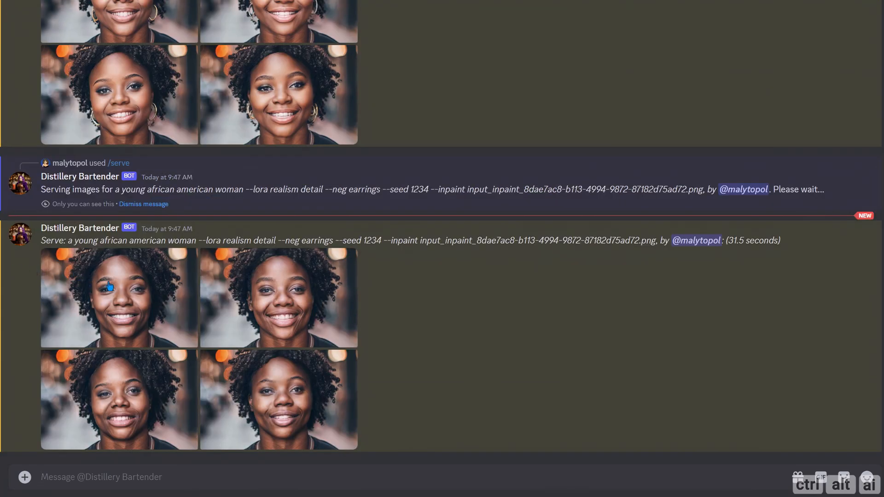
Step: View the portraits served with the negative earrings prompt and the gridded Male_7.png image at full size
{"action": "left_click", "coordinate": [166, 313]}
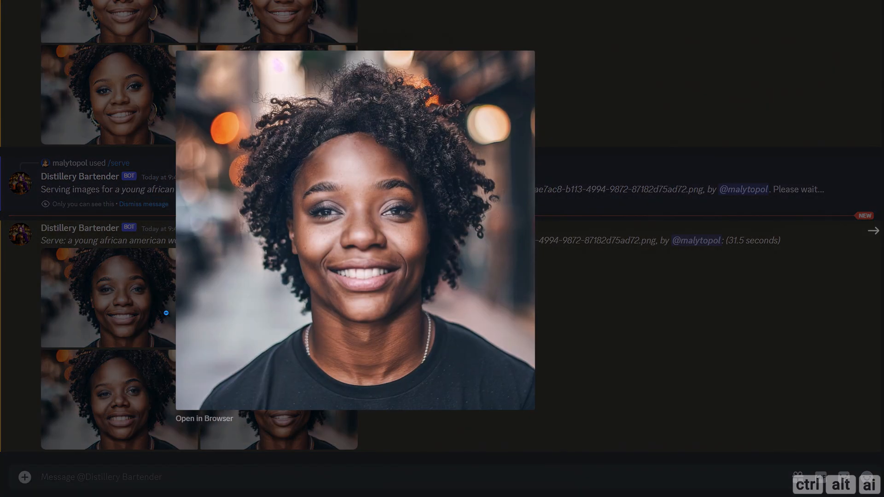
{"action": "left_click", "coordinate": [868, 231]}
{"action": "left_click", "coordinate": [868, 232]}
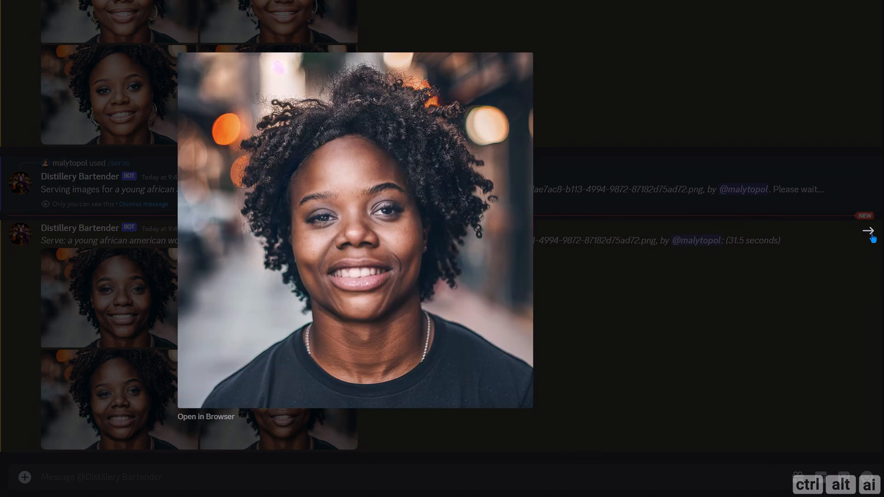
{"action": "left_click", "coordinate": [868, 231]}
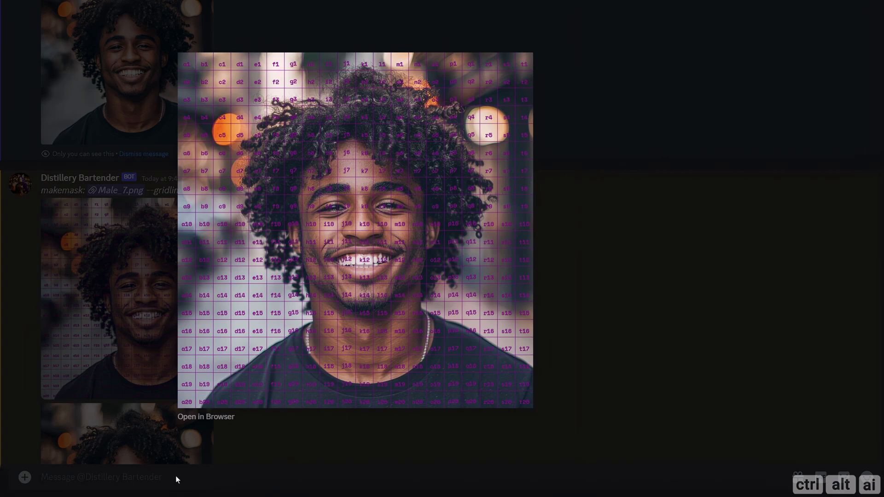
{"action": "left_click", "coordinate": [175, 479]}
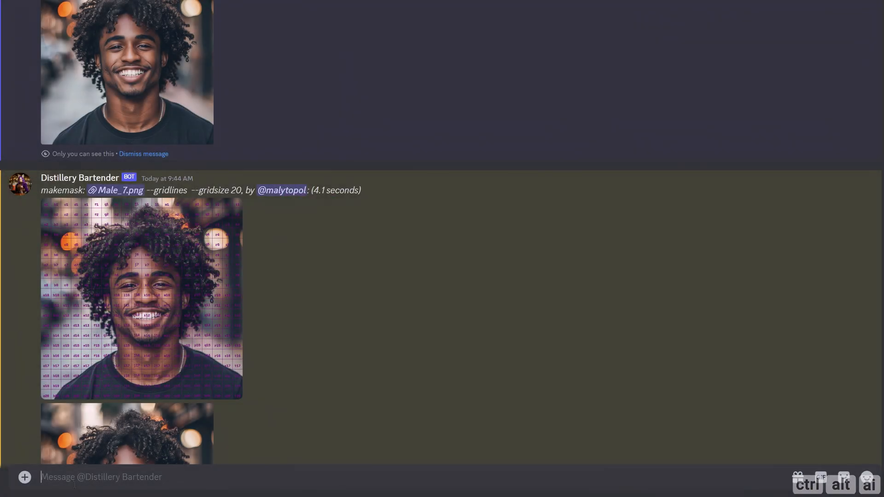
Step: Mask both eyes in the gridded Male_7.png image by running /makemask with --gridrange h9:j9, l9:m9 --gridsize 20
{"action": "type", "text": "/"}
{"action": "key", "text": "Down"}
{"action": "key", "text": "Down"}
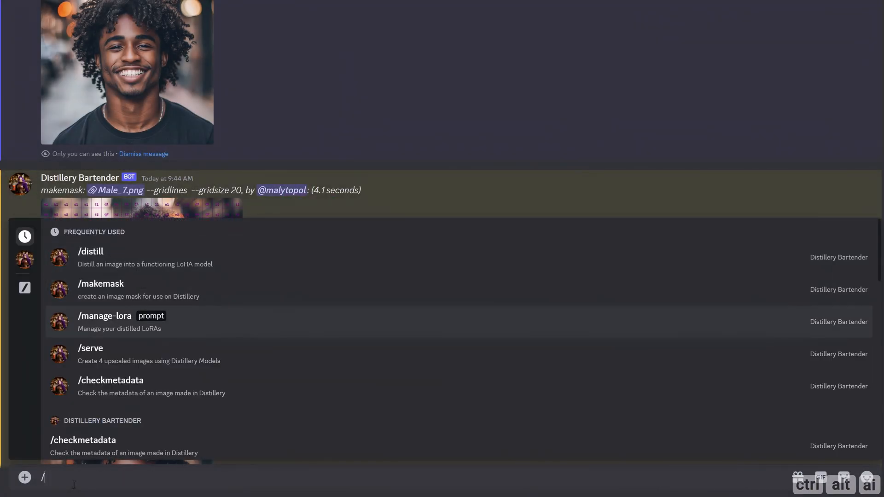
{"action": "key", "text": "Up"}
{"action": "key", "text": "Return"}
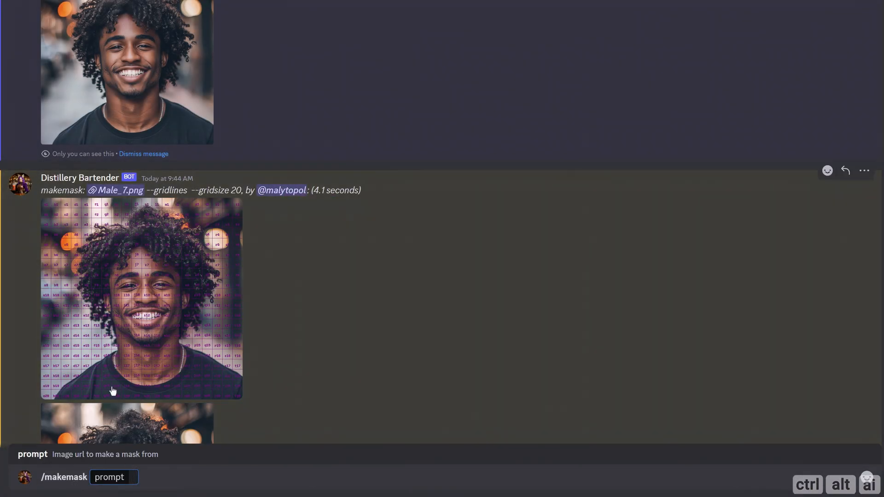
{"action": "left_click_drag", "start_coordinate": [112, 391], "coordinate": [132, 477]}
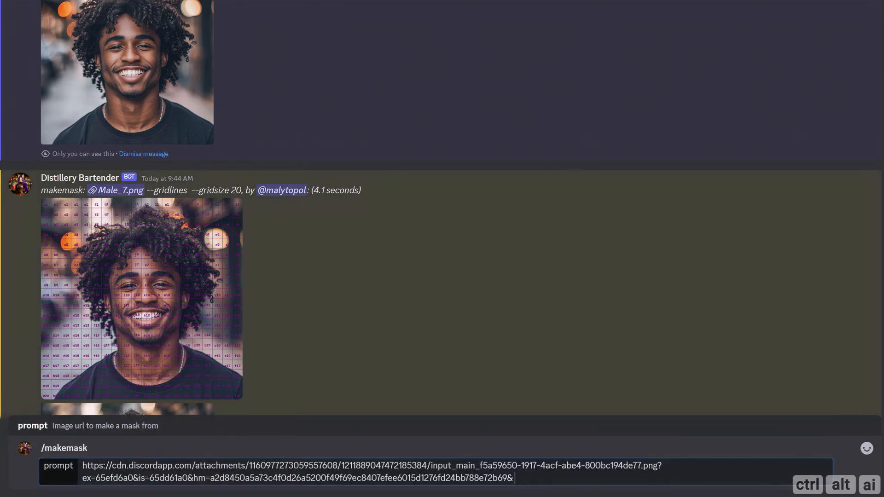
{"action": "type", "text": "--gridrange h9:j9, l9:m9 --gridsize 20"}
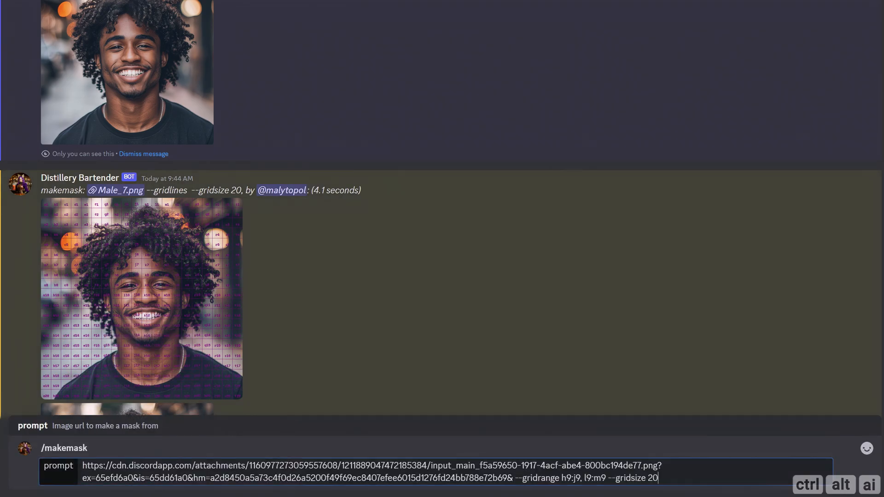
{"action": "key", "text": "Return"}
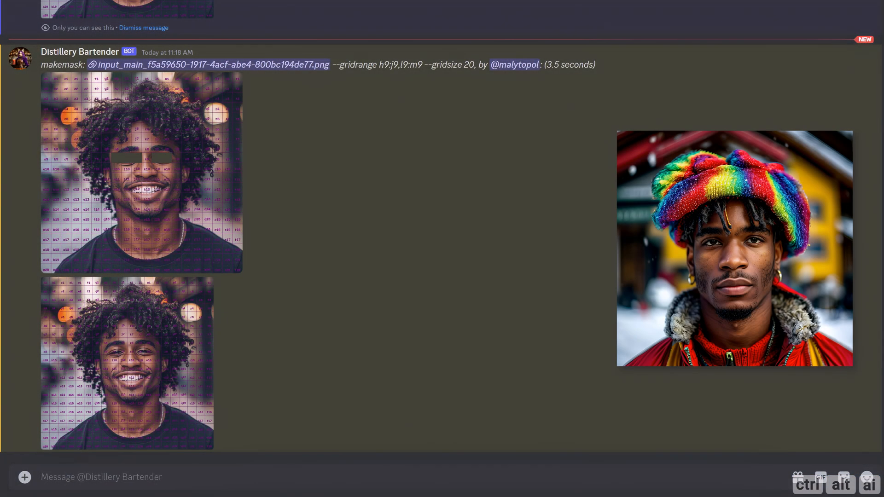
Step: Run /serve with the copied wvuslit prompt of a man in colorful snow wear, adding --sampler lcm, and view the first image at full size
{"action": "type", "text": "/"}
{"action": "key", "text": "Down"}
{"action": "key", "text": "Down"}
{"action": "key", "text": "Down"}
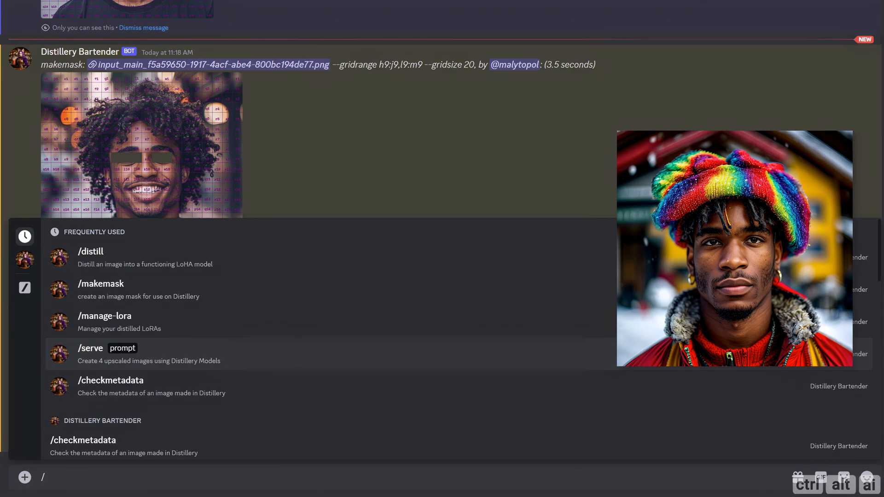
{"action": "key", "text": "Return"}
{"action": "type", "text": "wvuslit, photo of an african american man wearing colorful snow wear, switzerland, winters --controlweight 0.5 --lora wvuslit(0.7) detail --seed 1234 --control wvuslit.png"}
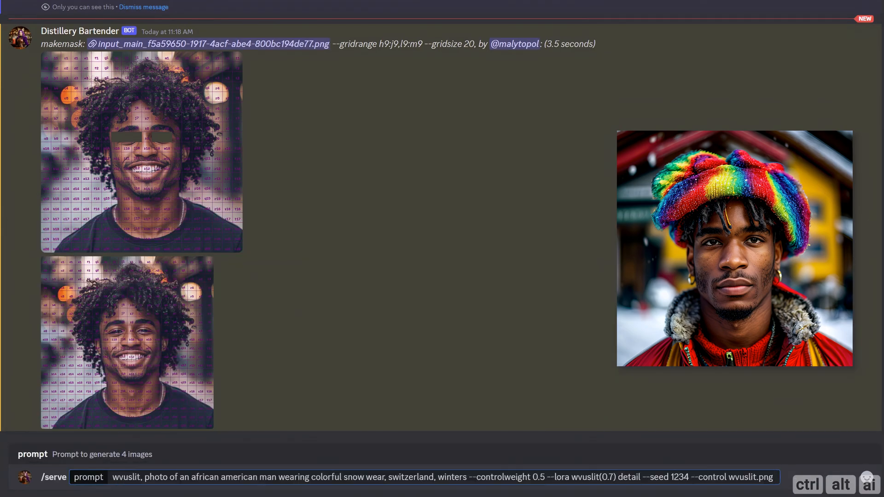
{"action": "type", "text": "--sampler"}
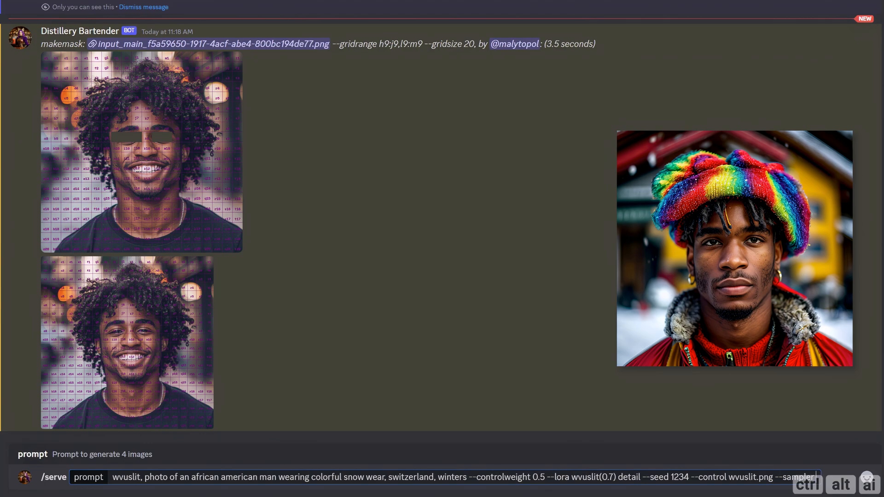
{"action": "type", "text": " lcm"}
{"action": "key", "text": "Return"}
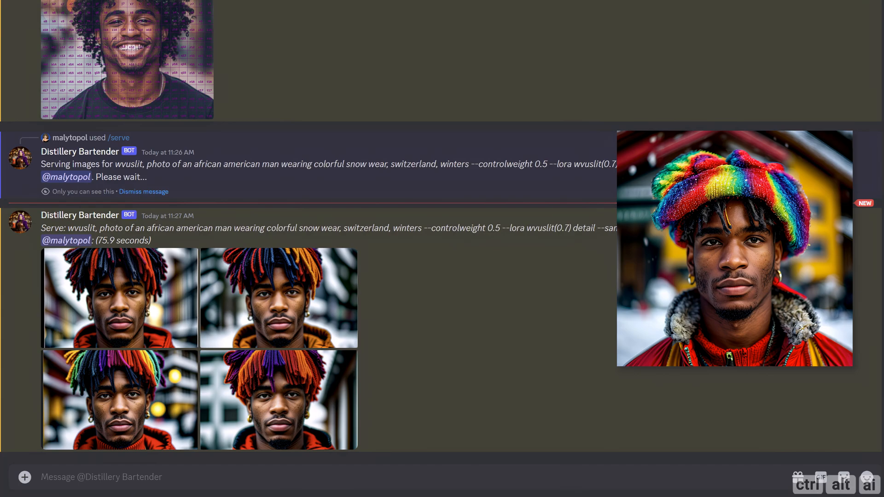
{"action": "left_click", "coordinate": [118, 316]}
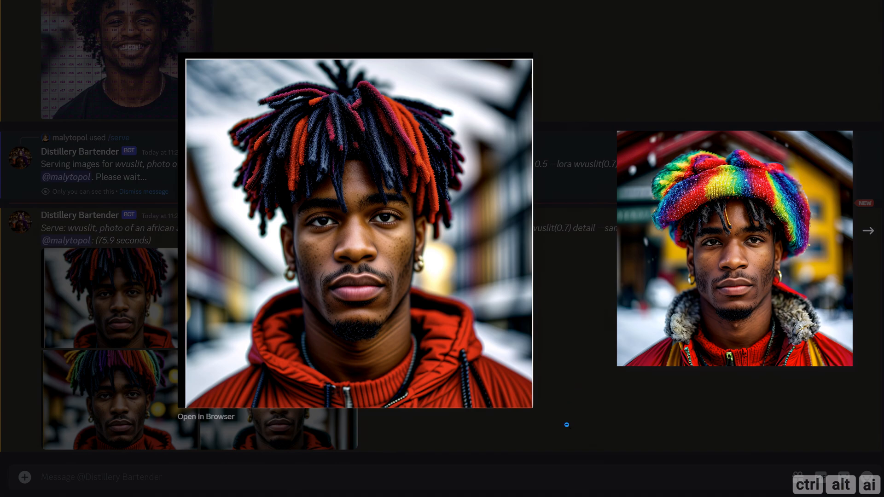
{"action": "left_click", "coordinate": [454, 422]}
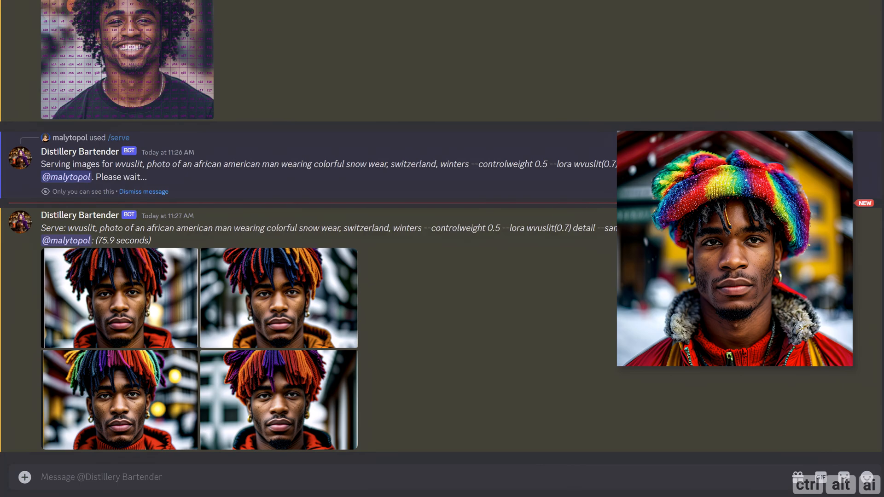
Step: Run /serve with the same copied wvuslit snow wear prompt, adding --upscalemethod direct, and view the first served image at full size
{"action": "type", "text": "/"}
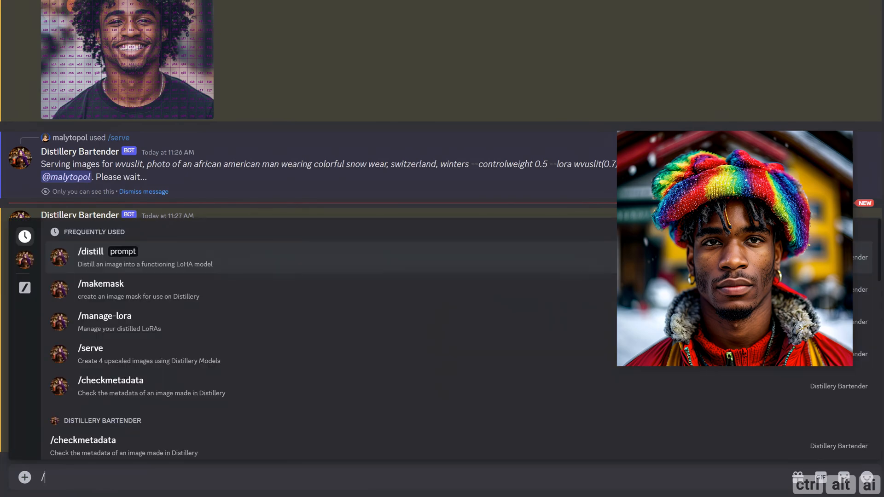
{"action": "key", "text": "Down"}
{"action": "key", "text": "Down"}
{"action": "key", "text": "Down"}
{"action": "key", "text": "Tab"}
{"action": "type", "text": "wvuslit, photo of an african american man wearing colorful snow wear, switzerland, winters --controlweight 0.5 --lora wvuslit(0.7) detail --seed 1234 --control wvuslit.png"}
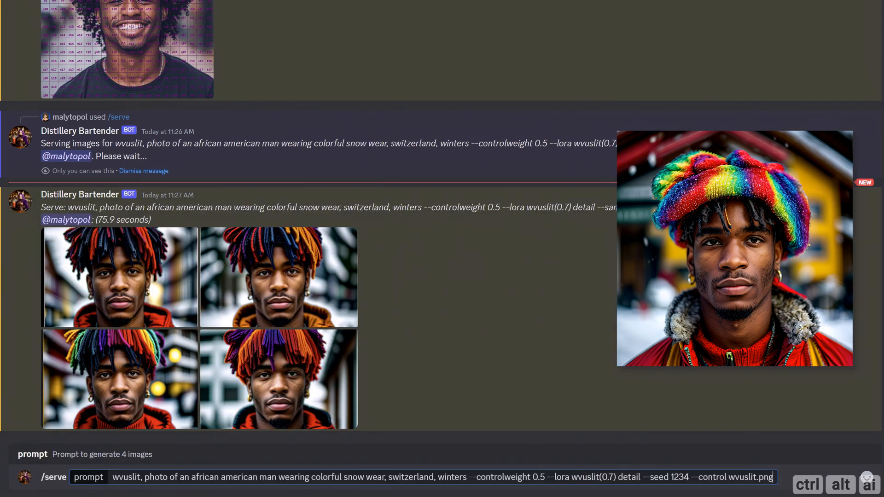
{"action": "type", "text": "--upscalemethod"}
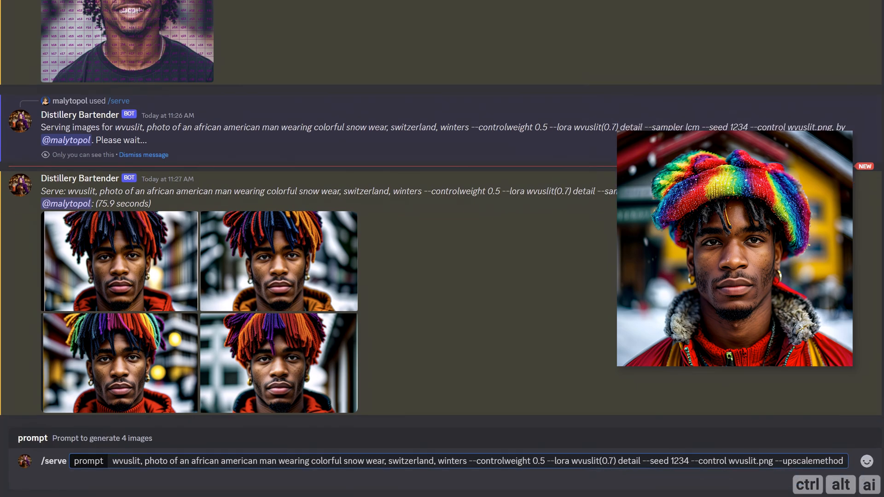
{"action": "type", "text": " direct"}
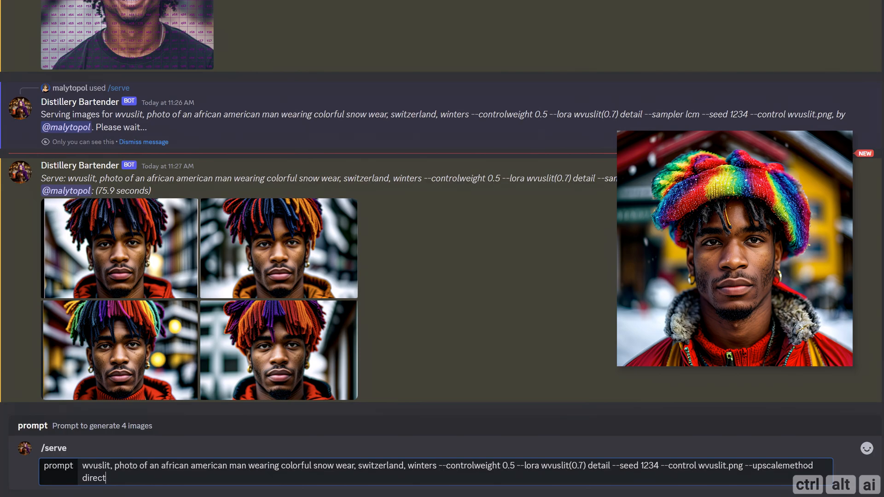
{"action": "key", "text": "Return"}
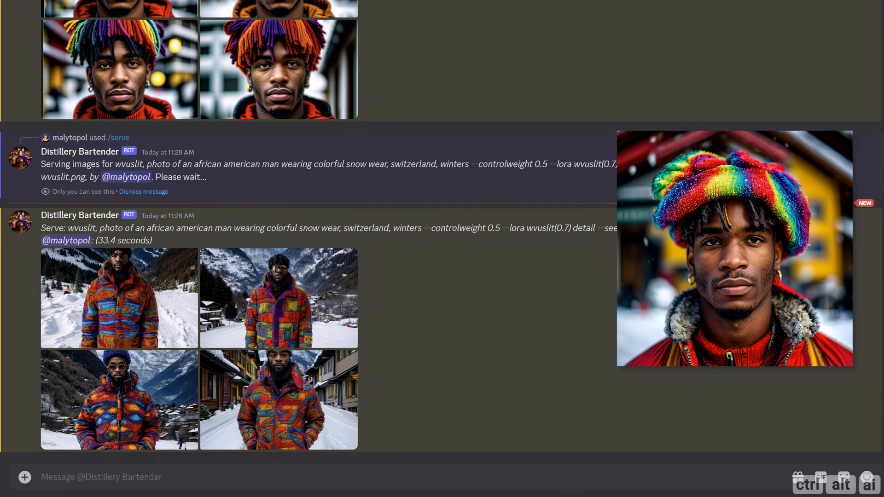
{"action": "left_click", "coordinate": [90, 314]}
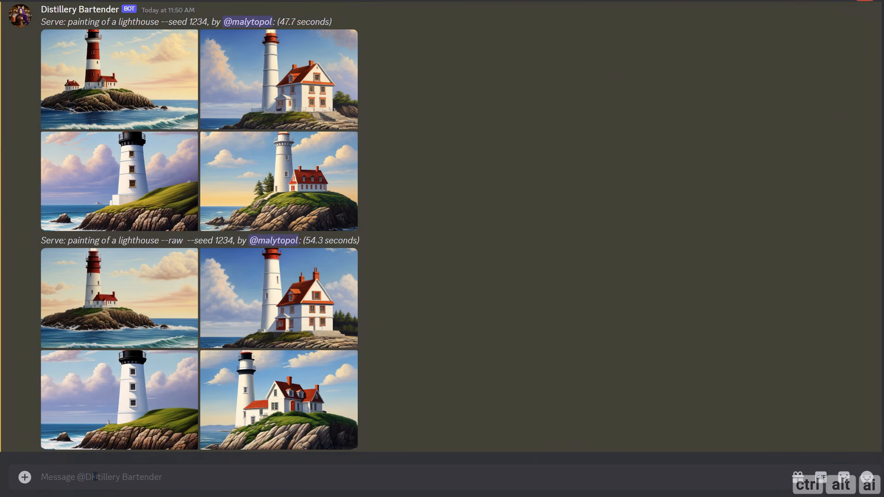
Step: Run /serve with the prompt "portrait photo of a beautiful woman, paris --seed 1234", selecting the prompt text before sending
{"action": "type", "text": "/s"}
{"action": "key", "text": "Tab"}
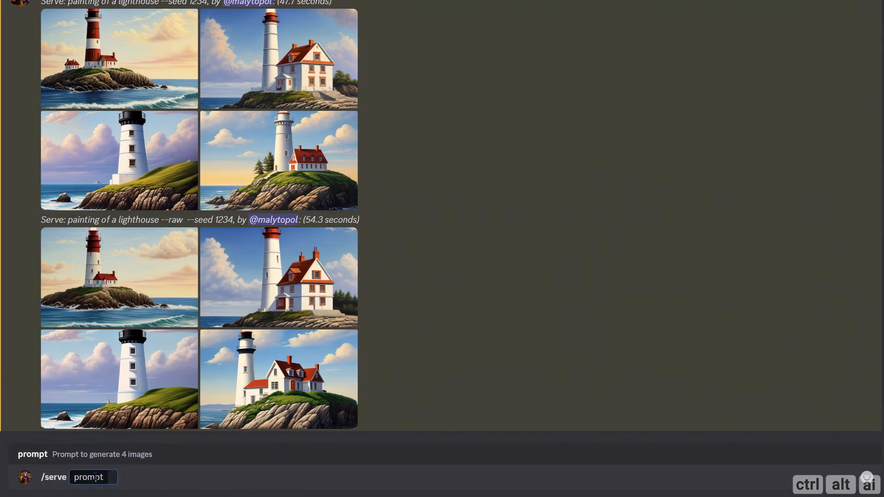
{"action": "type", "text": "portrait photo of a beauti"}
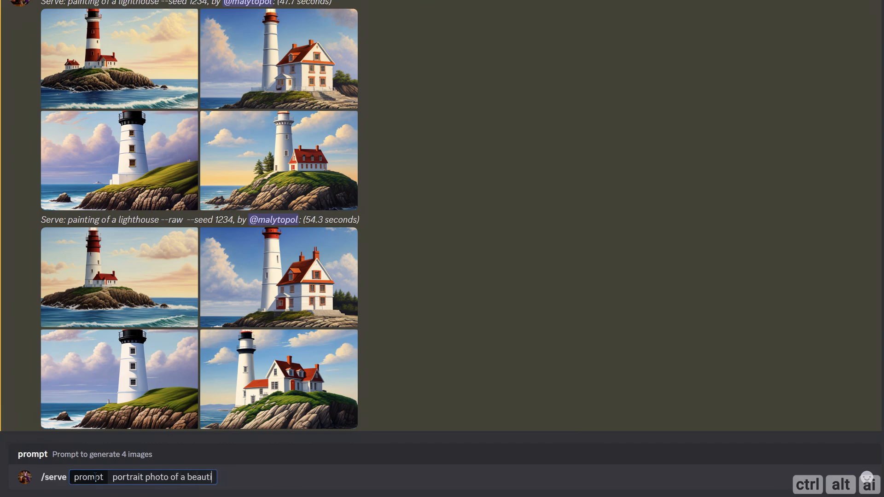
{"action": "type", "text": "ful fe"}
{"action": "type", "text": ", paris --seed 1234"}
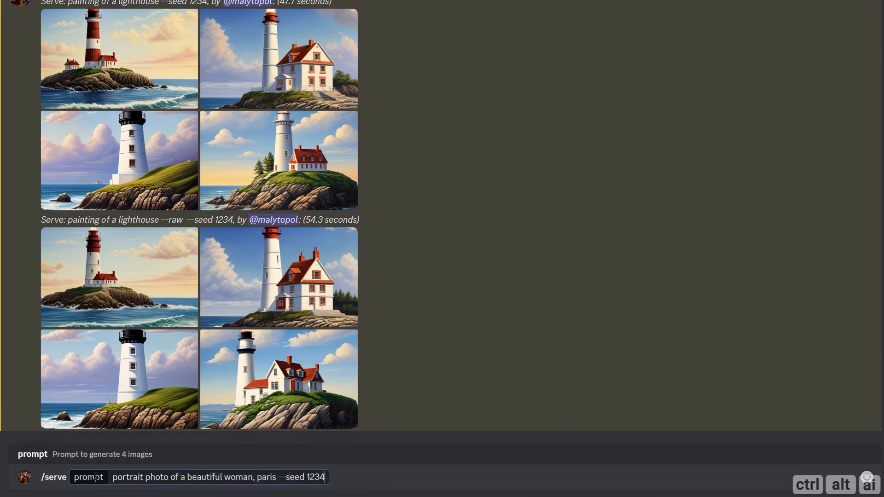
{"action": "key", "text": "ctrl+a"}
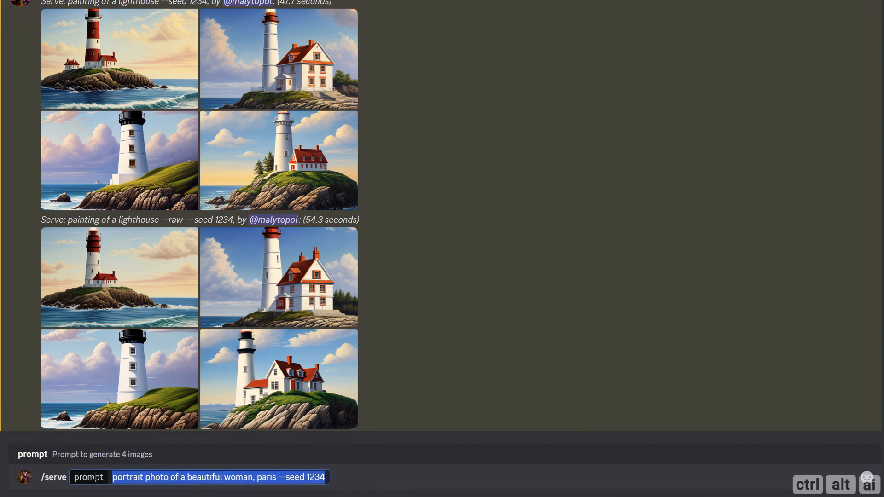
{"action": "key", "text": "Return"}
Step: Run /serve again with the same Paris portrait prompt and seed, adding --raw
{"action": "type", "text": "/"}
{"action": "key", "text": "ctrl+z"}
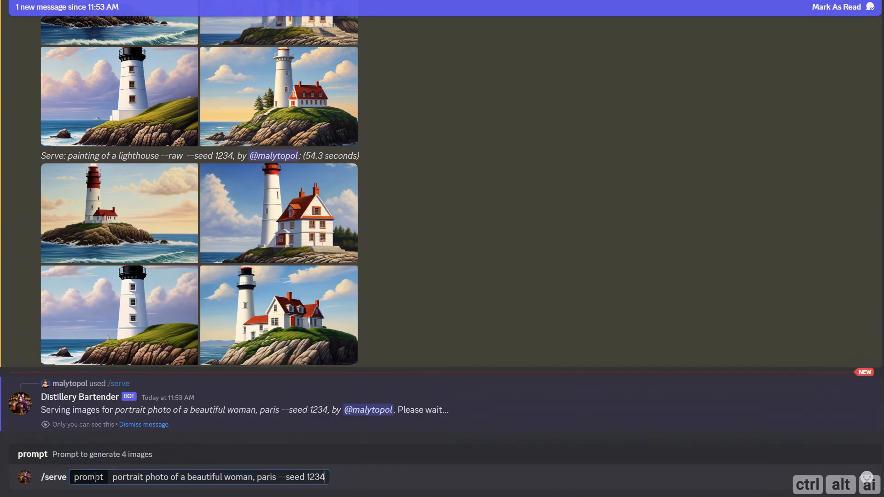
{"action": "type", "text": "--raw"}
{"action": "key", "text": "Return"}
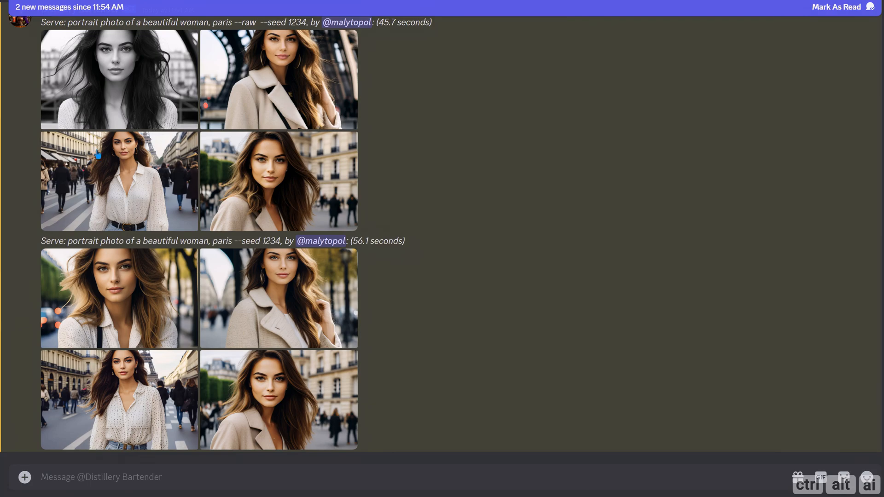
Step: View the four Paris portraits served without --raw one after another at full size
{"action": "left_click", "coordinate": [110, 318]}
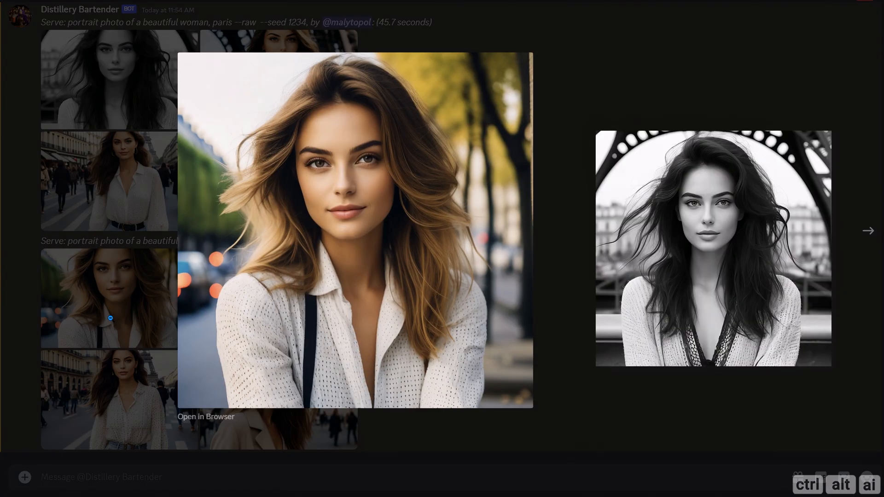
{"action": "left_click", "coordinate": [867, 232]}
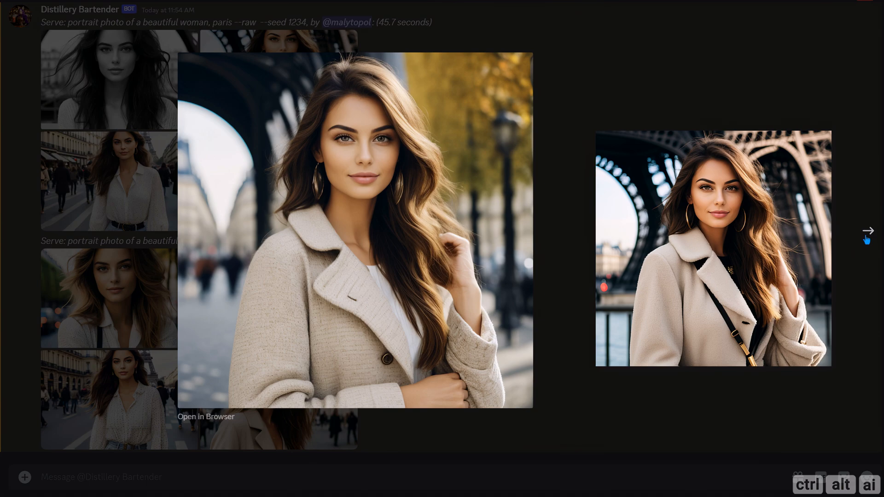
{"action": "left_click", "coordinate": [865, 238]}
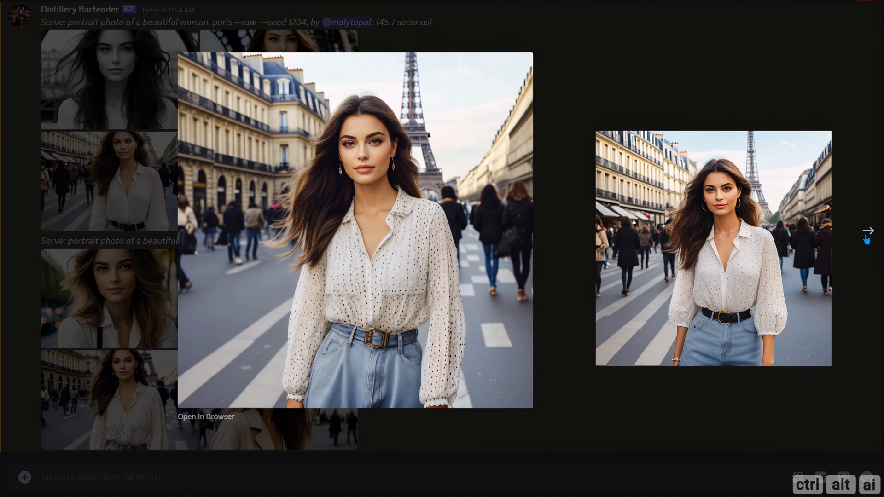
{"action": "left_click", "coordinate": [866, 238]}
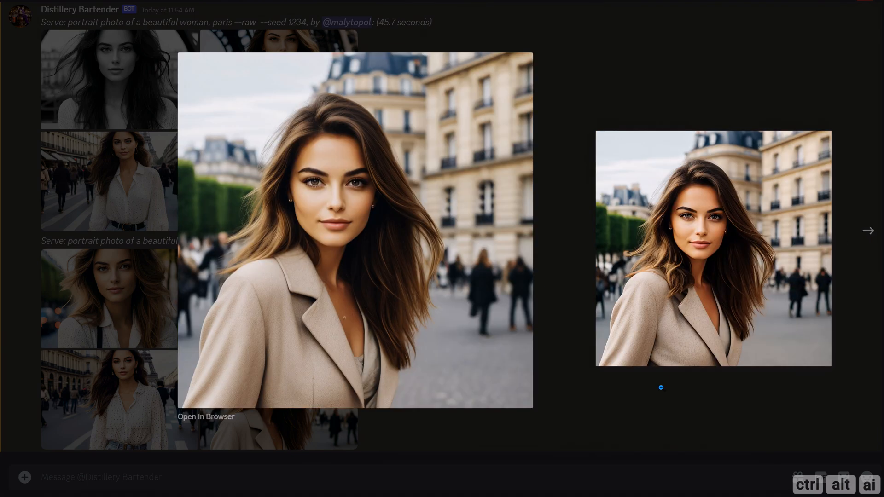
{"action": "left_click", "coordinate": [660, 388]}
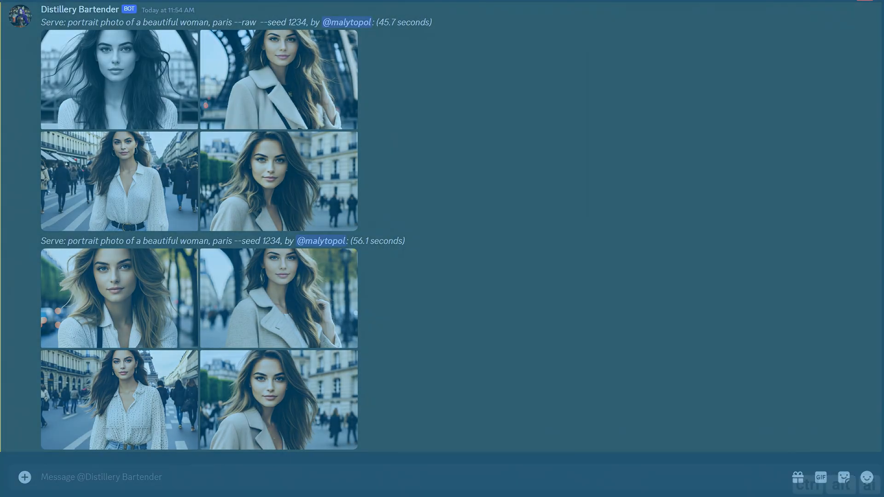